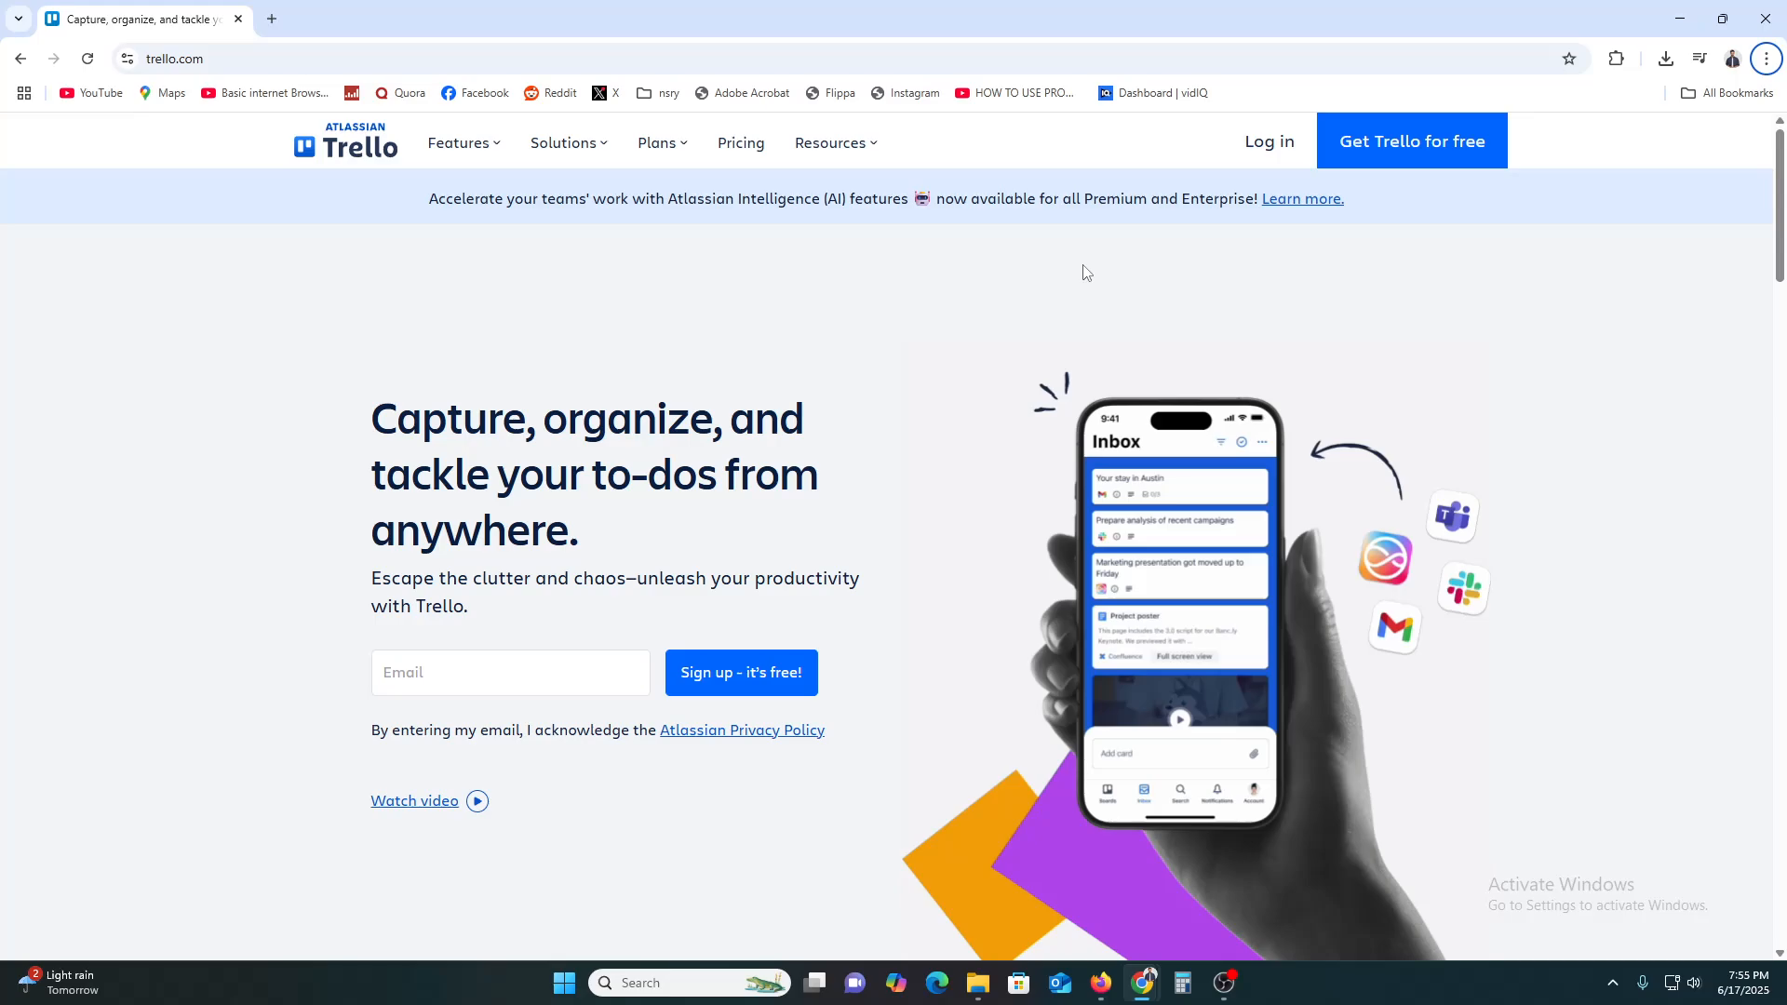
Browse the Features and Solutions menus, then open the Pricing page
left_click(459, 142)
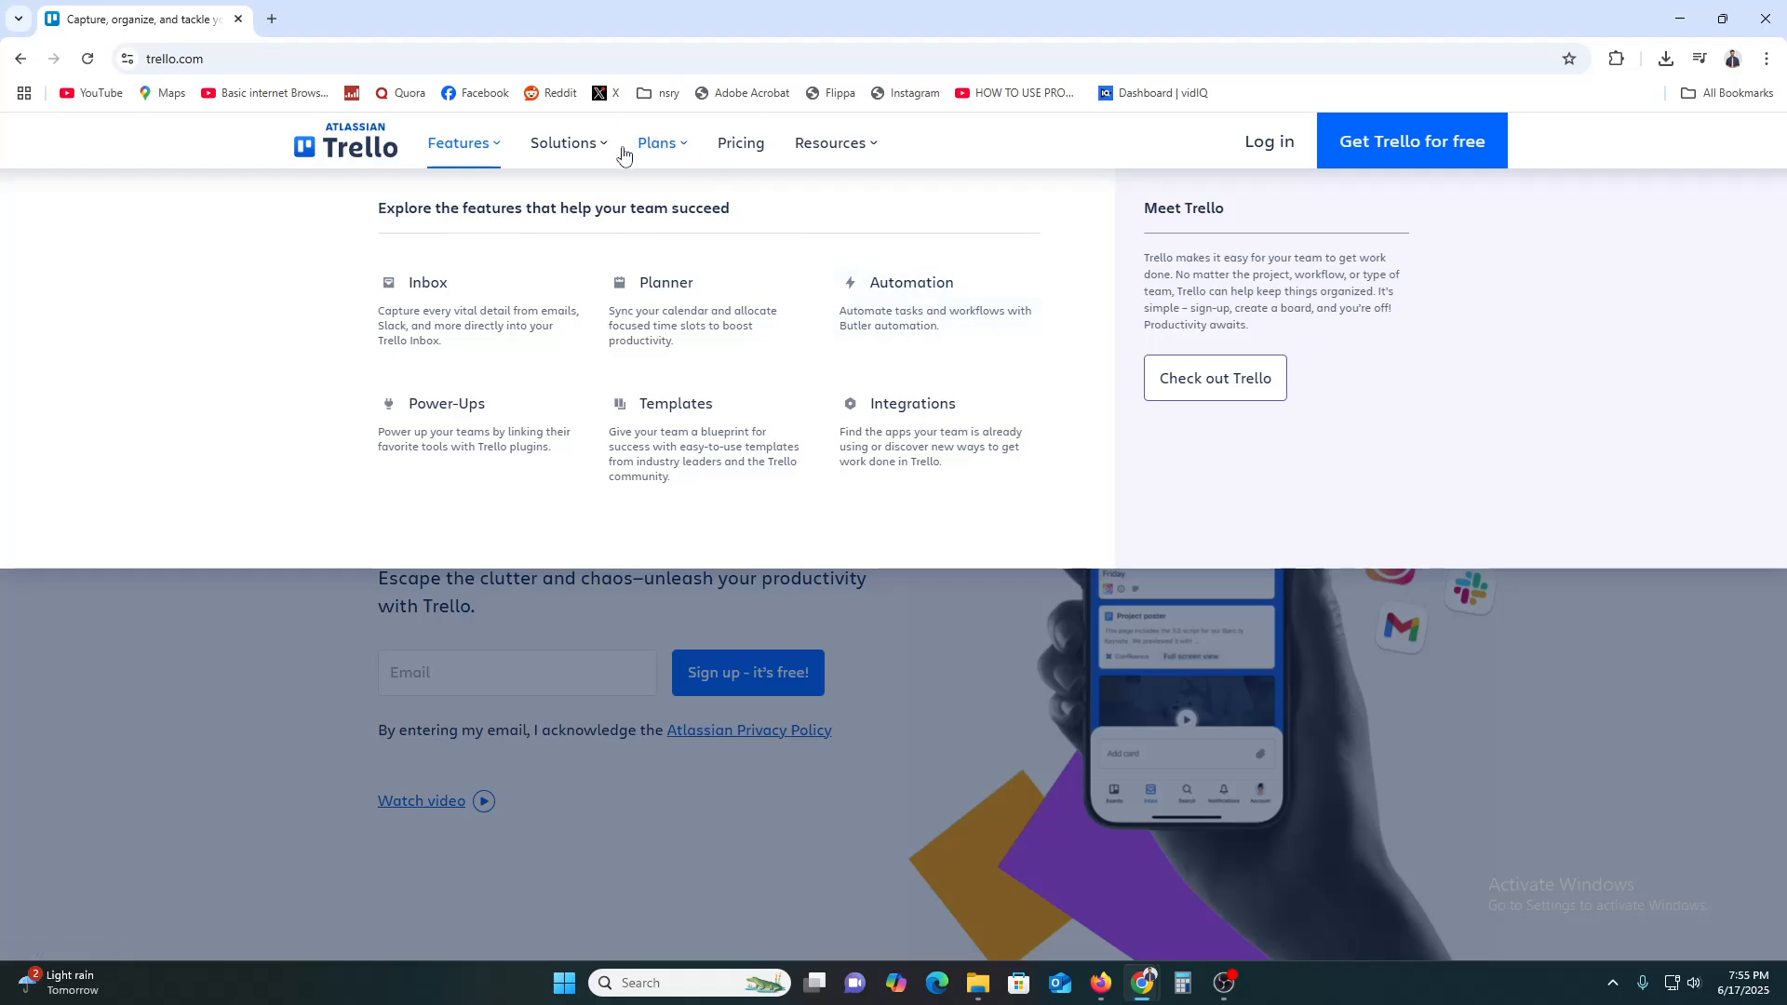
left_click(585, 147)
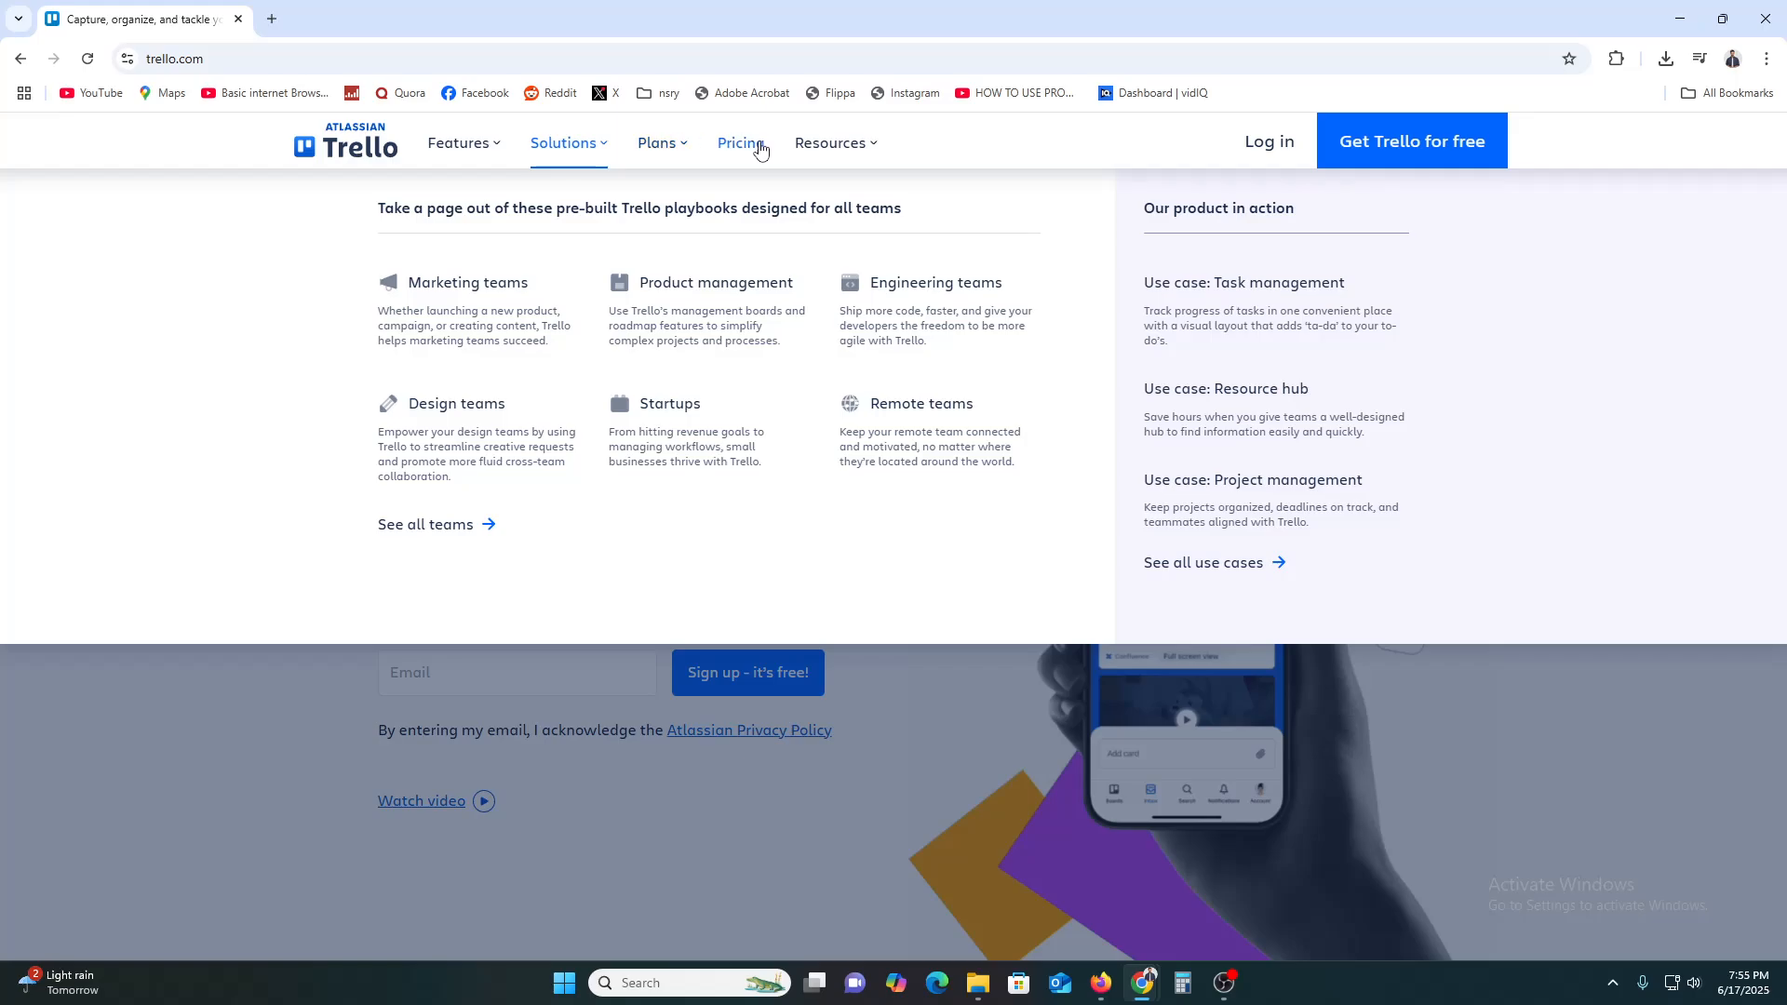
left_click(759, 146)
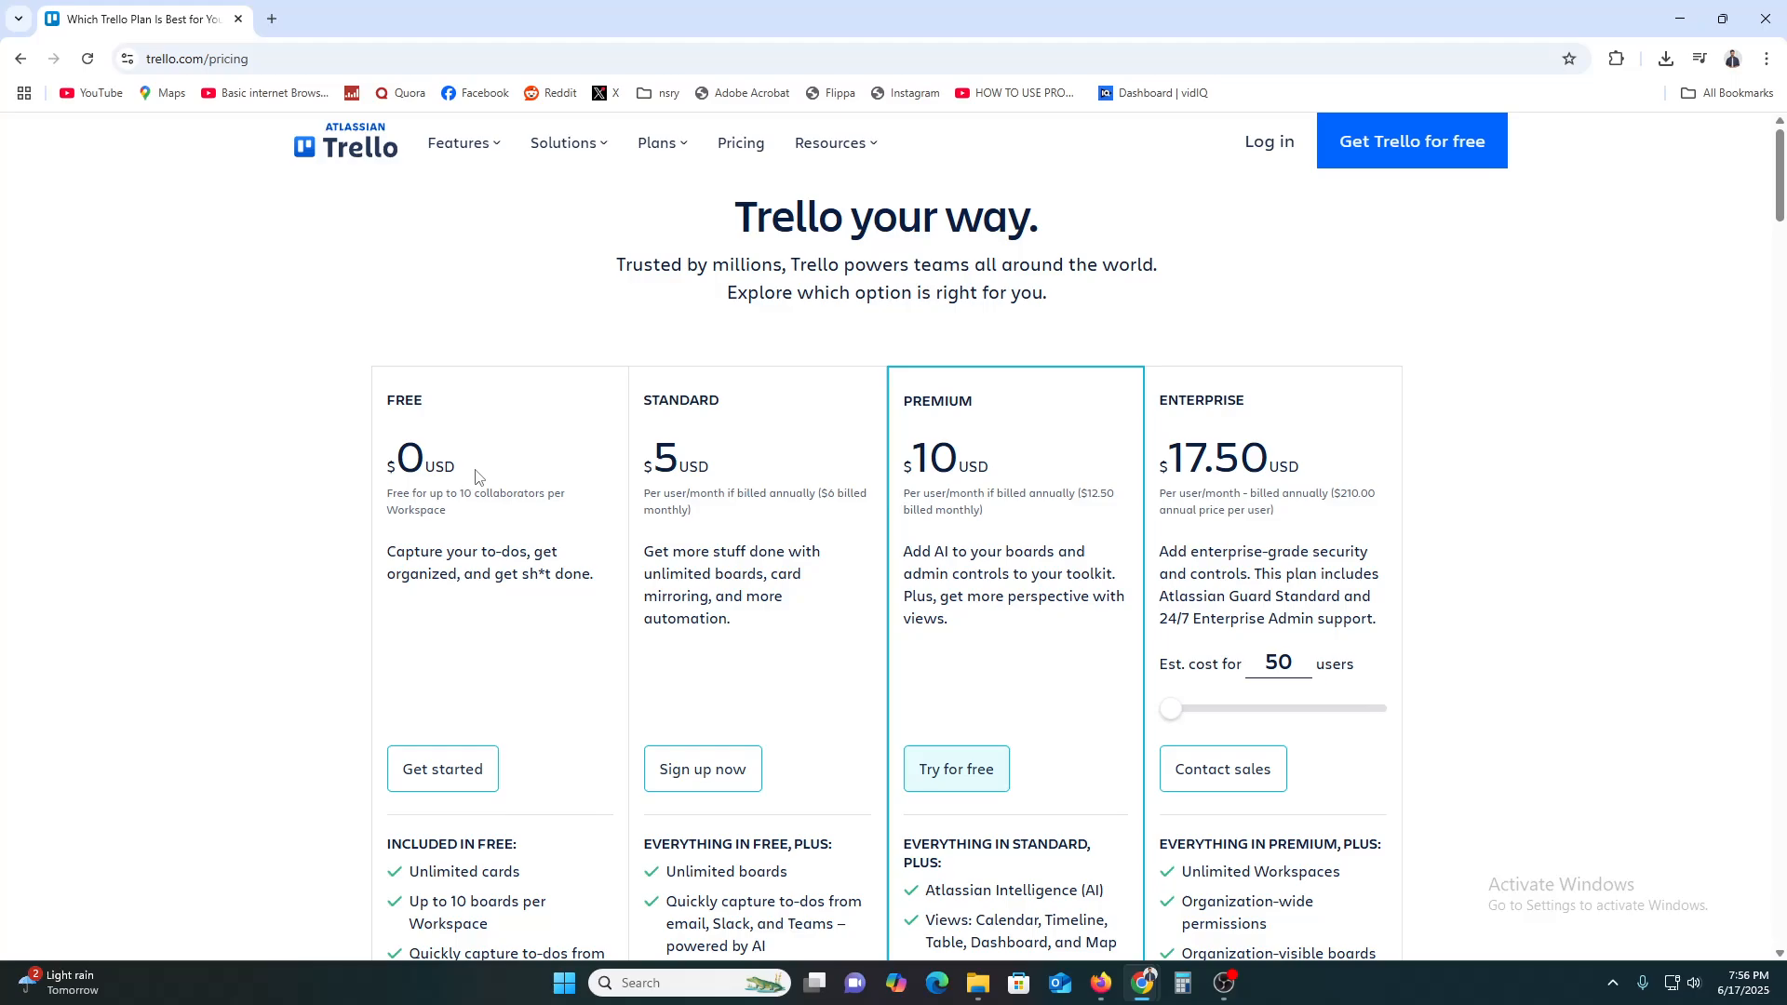
Scroll through the Free, Standard, Premium and Enterprise plan cards and back to the top
scroll(549, 535, "down", 3)
scroll(535, 526, "down", 3)
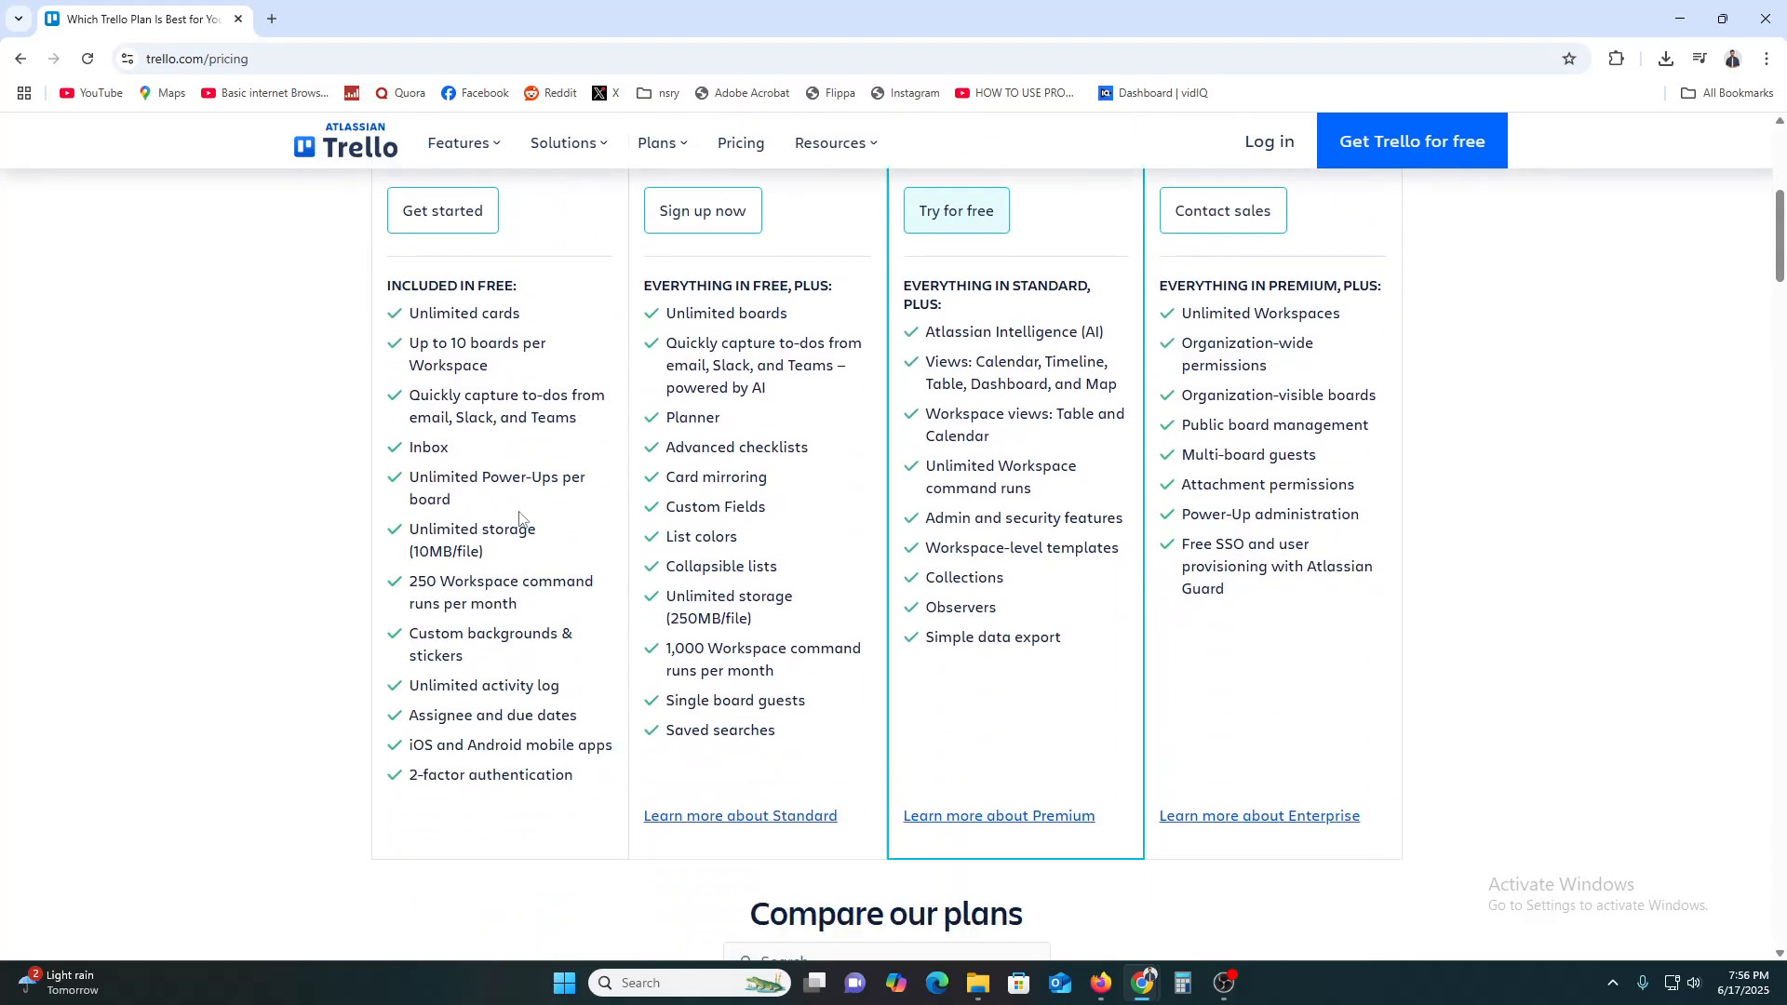
left_click_drag(459, 311, 578, 401)
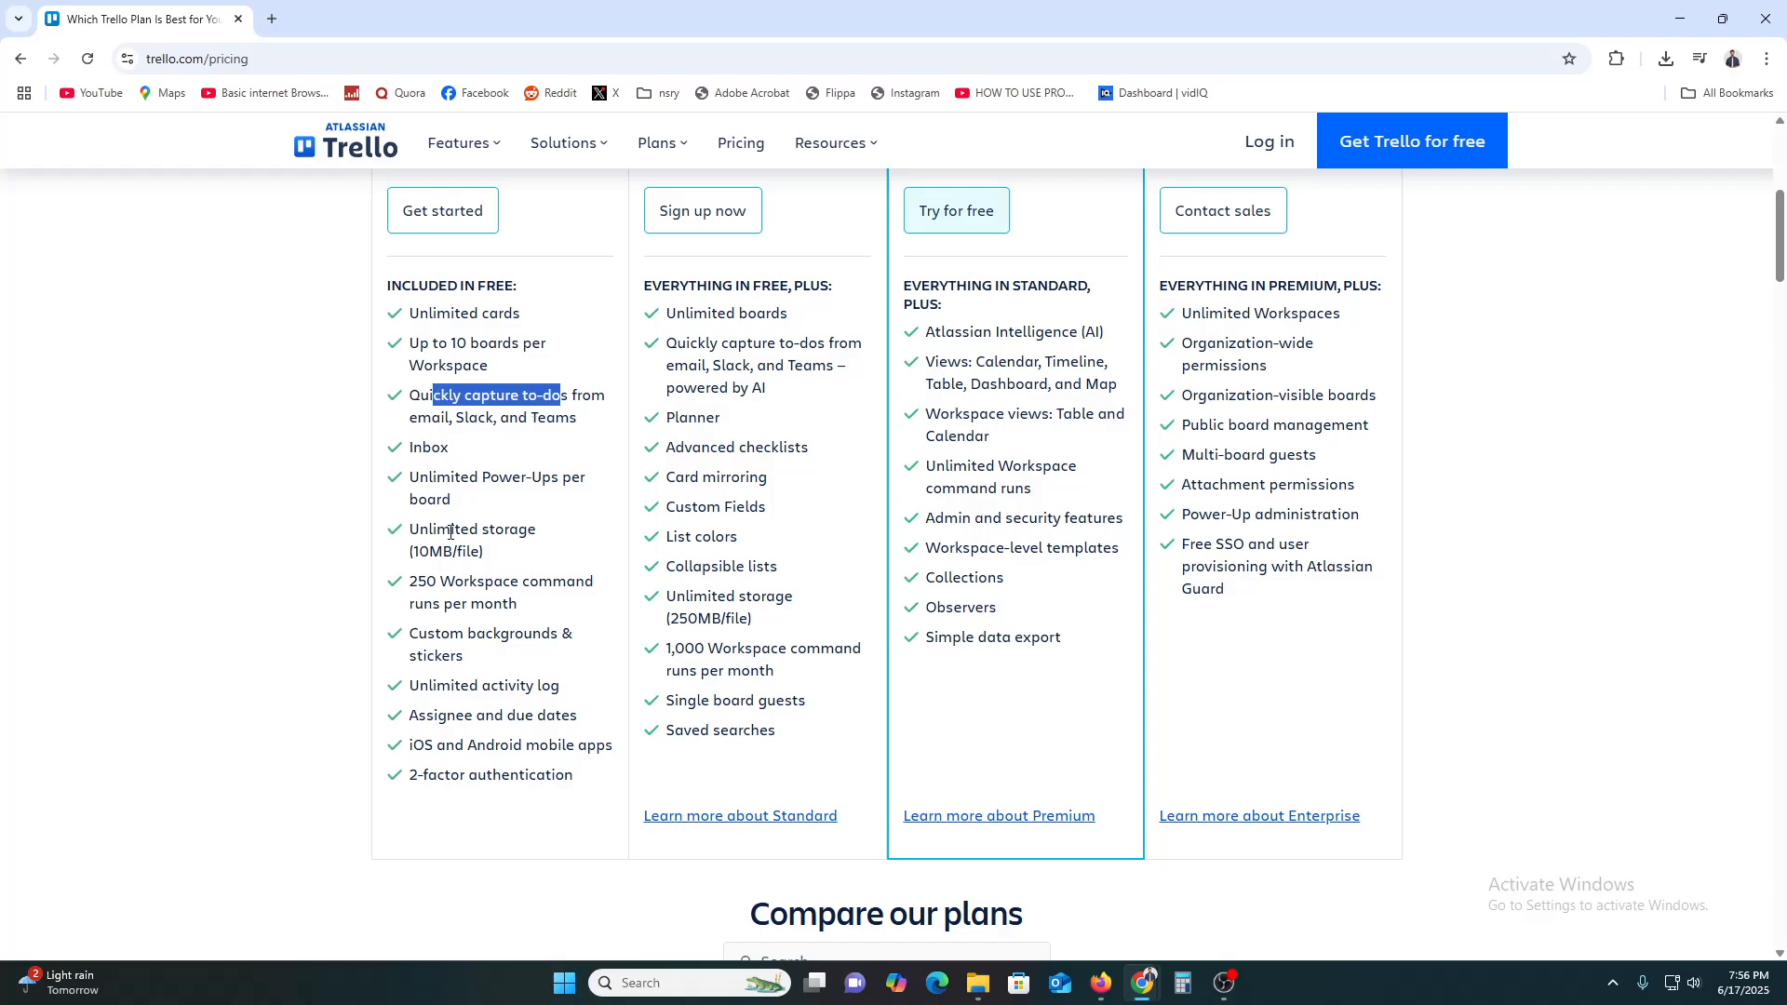
scroll(456, 465, "down", 2)
scroll(507, 580, "up", 7)
scroll(508, 580, "up", 1)
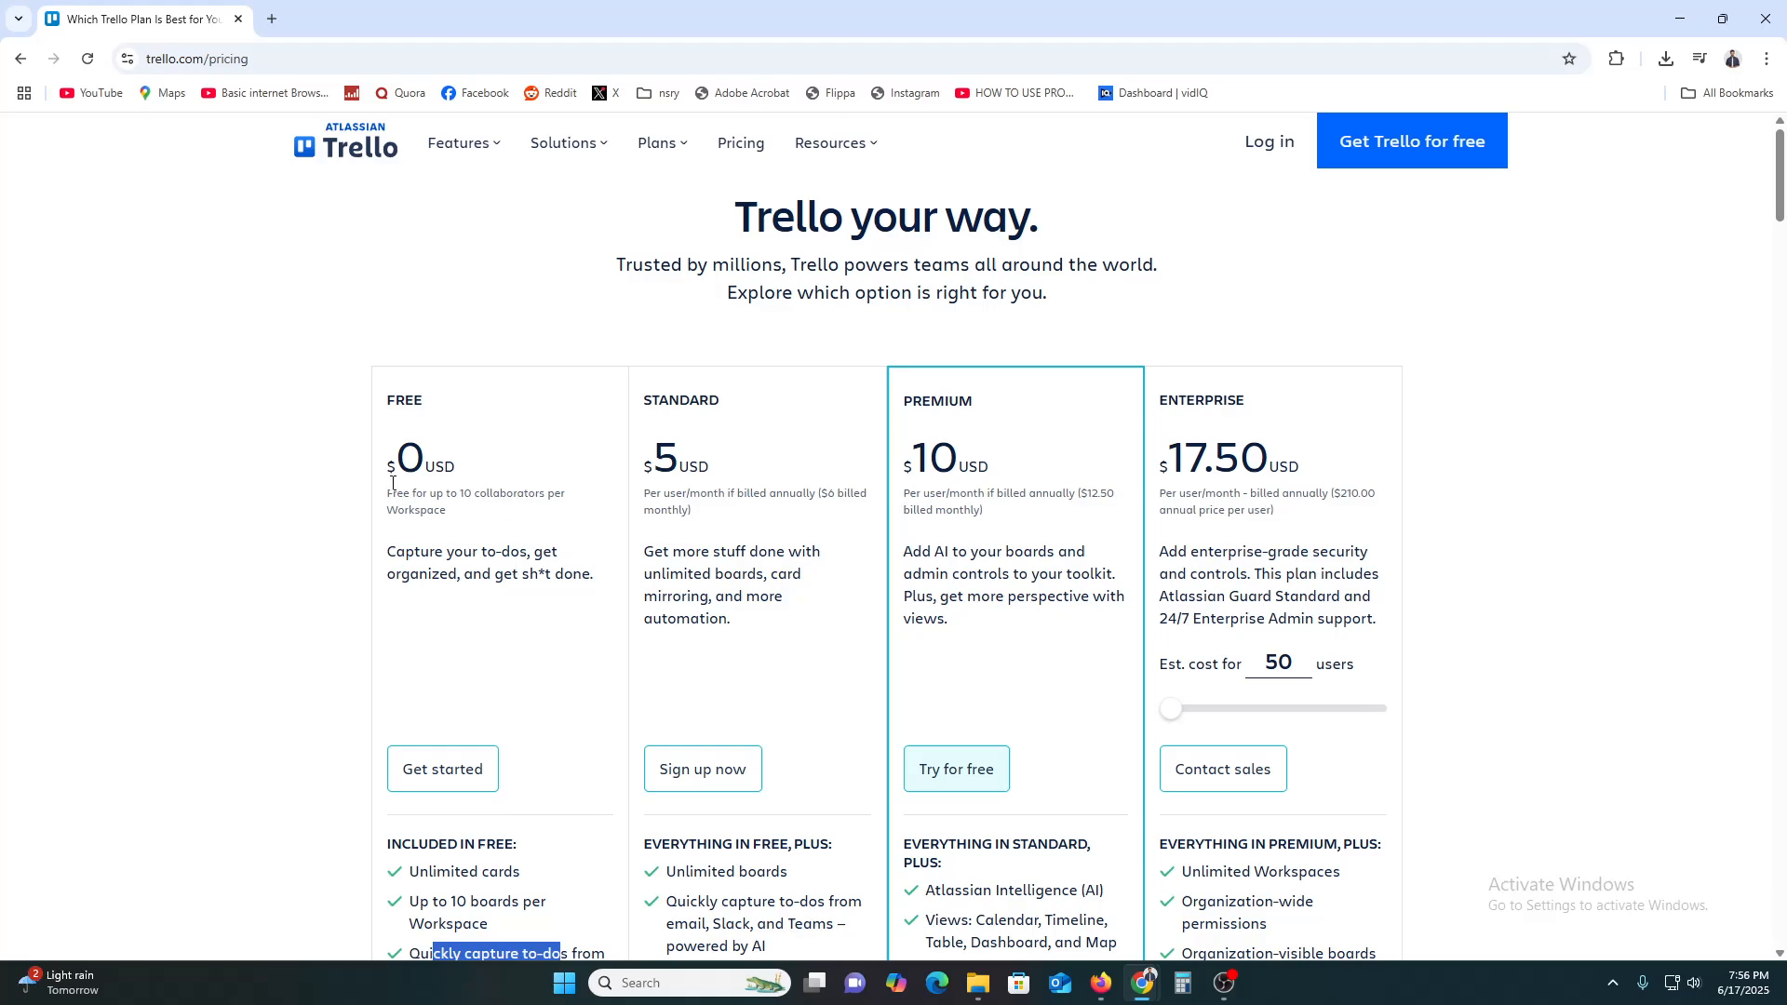
Start the free Trello sign-up and continue with a Google account
left_click(1411, 151)
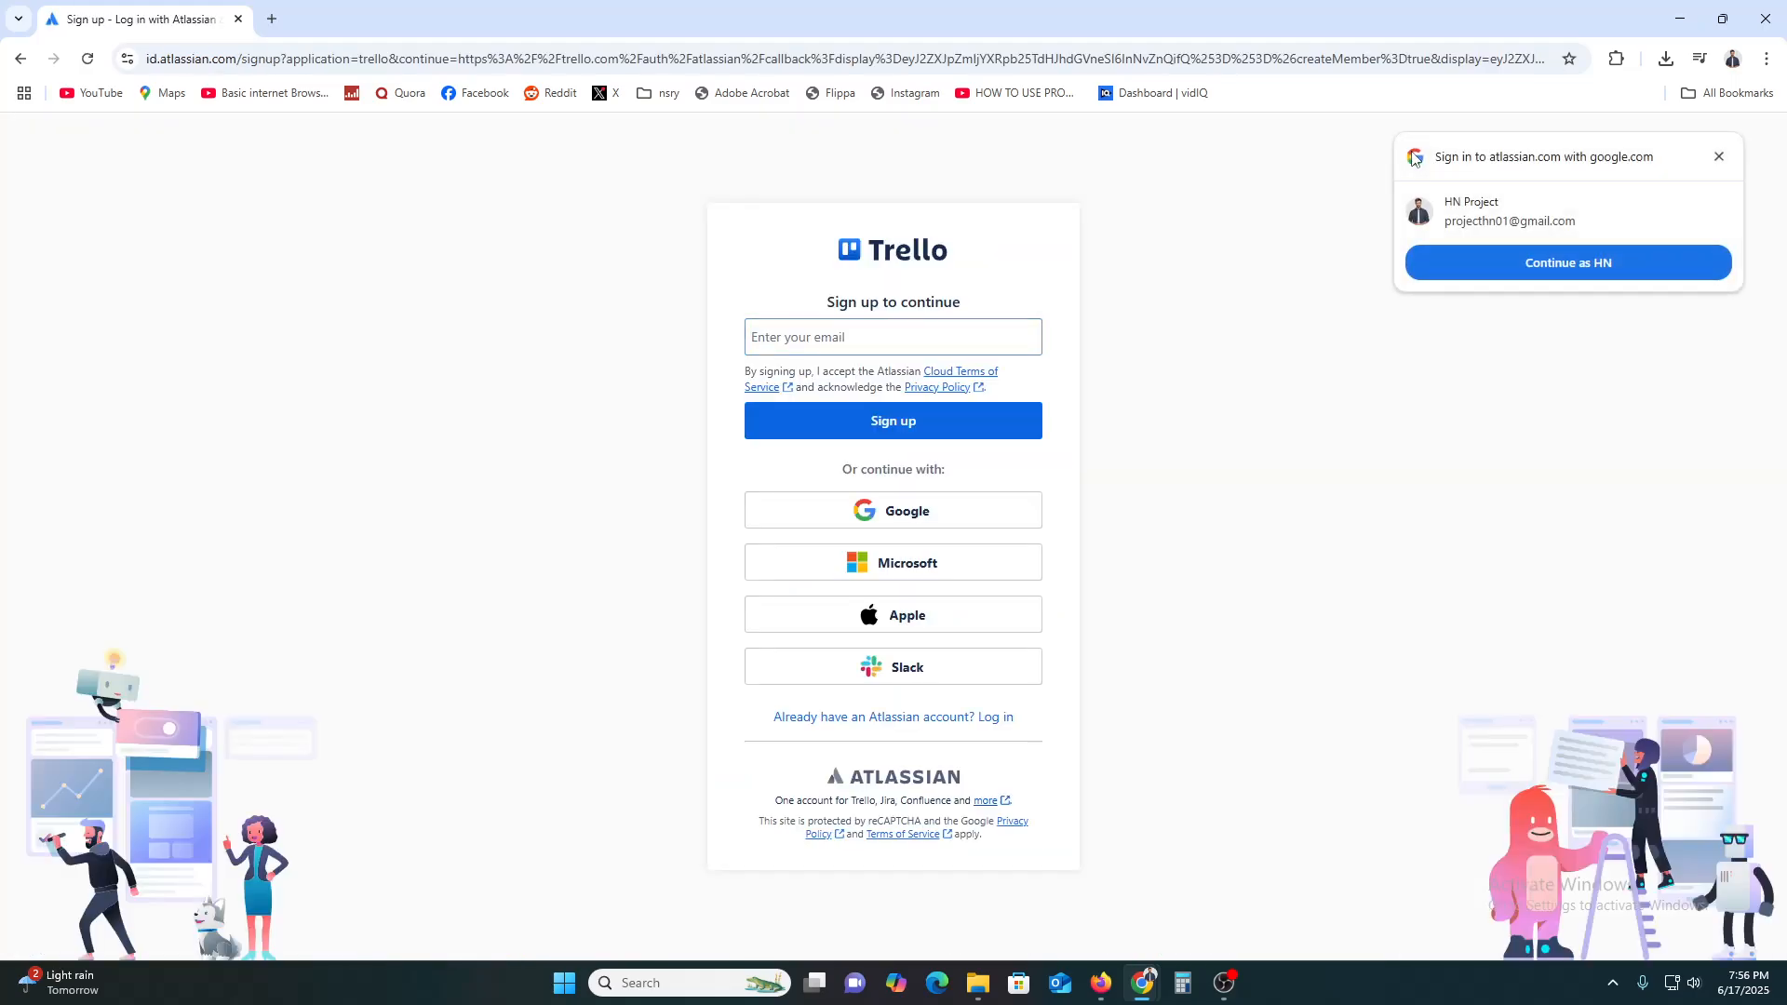
left_click(873, 328)
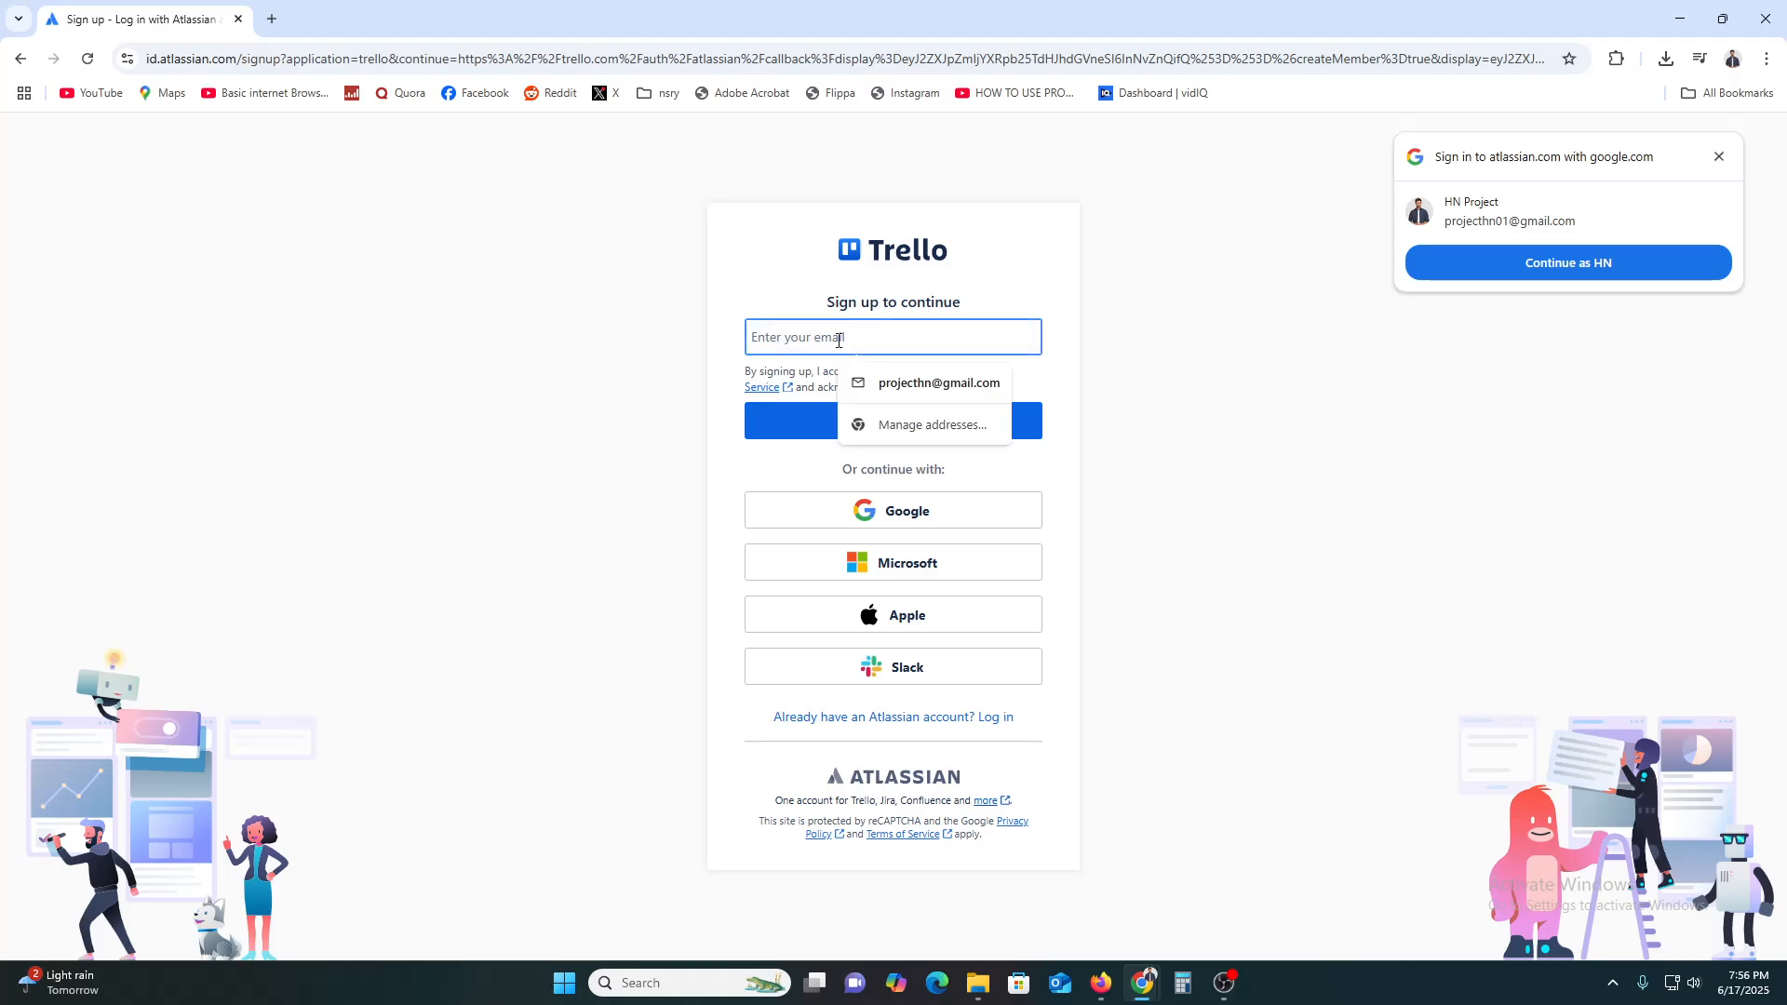
left_click(500, 432)
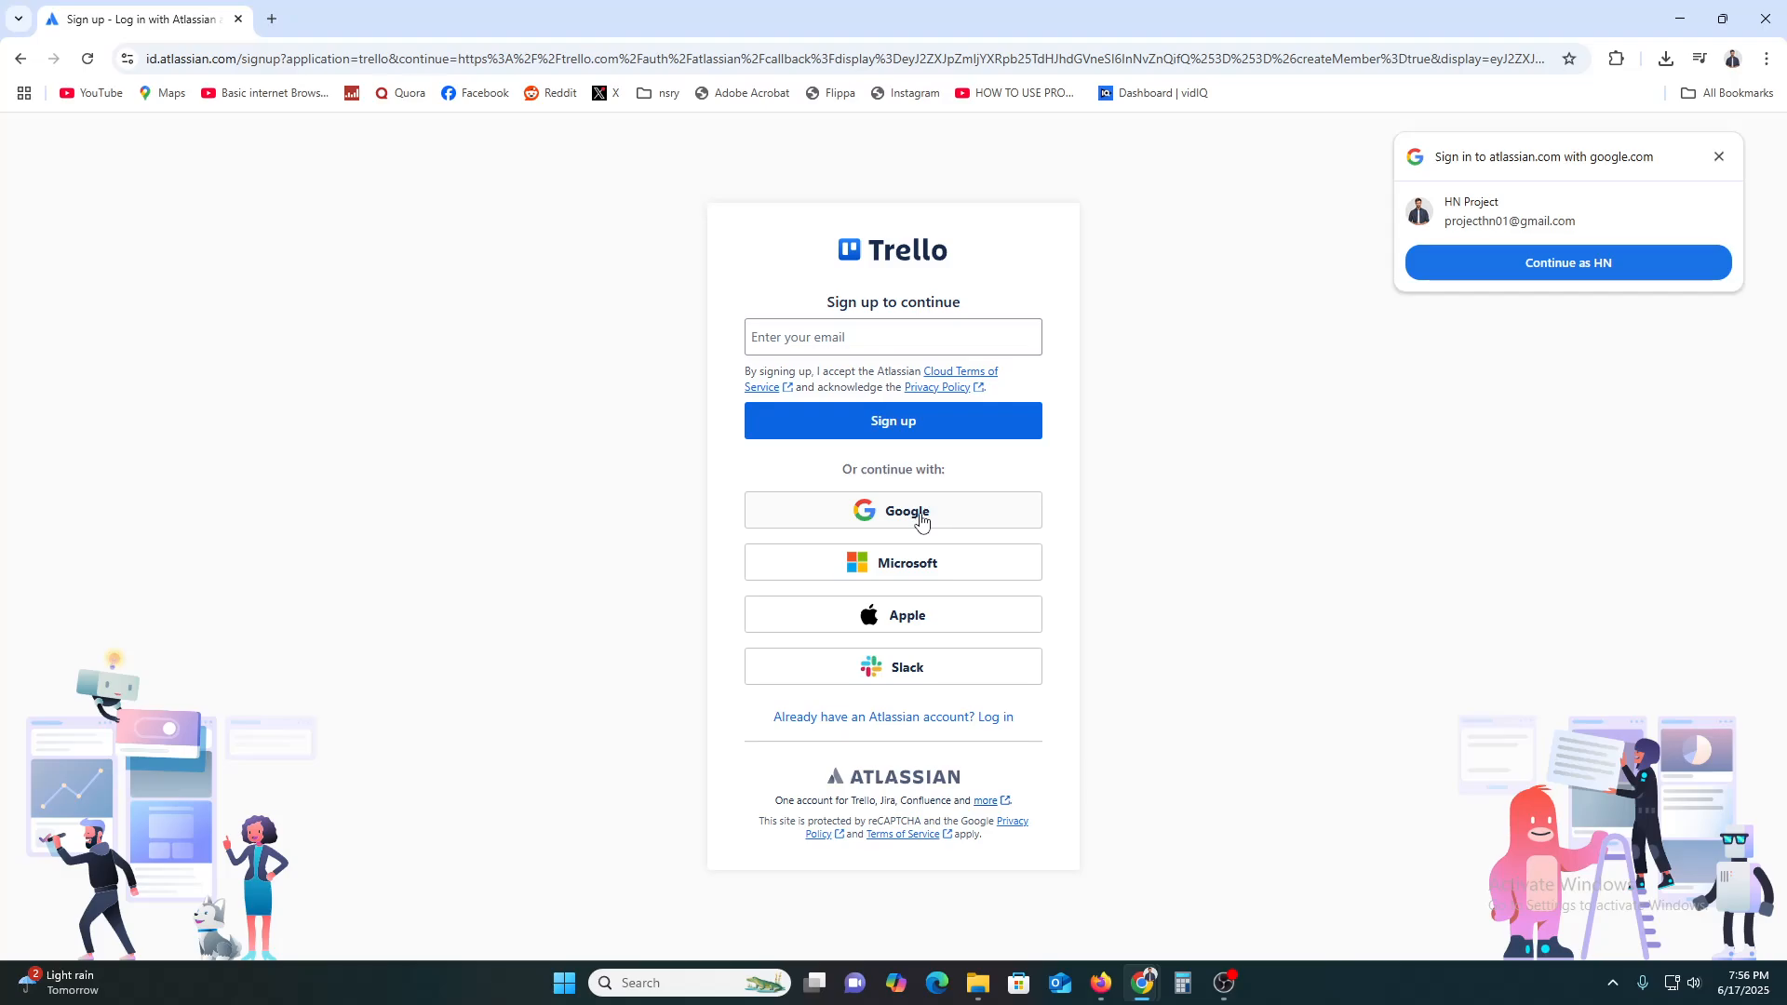
left_click(921, 521)
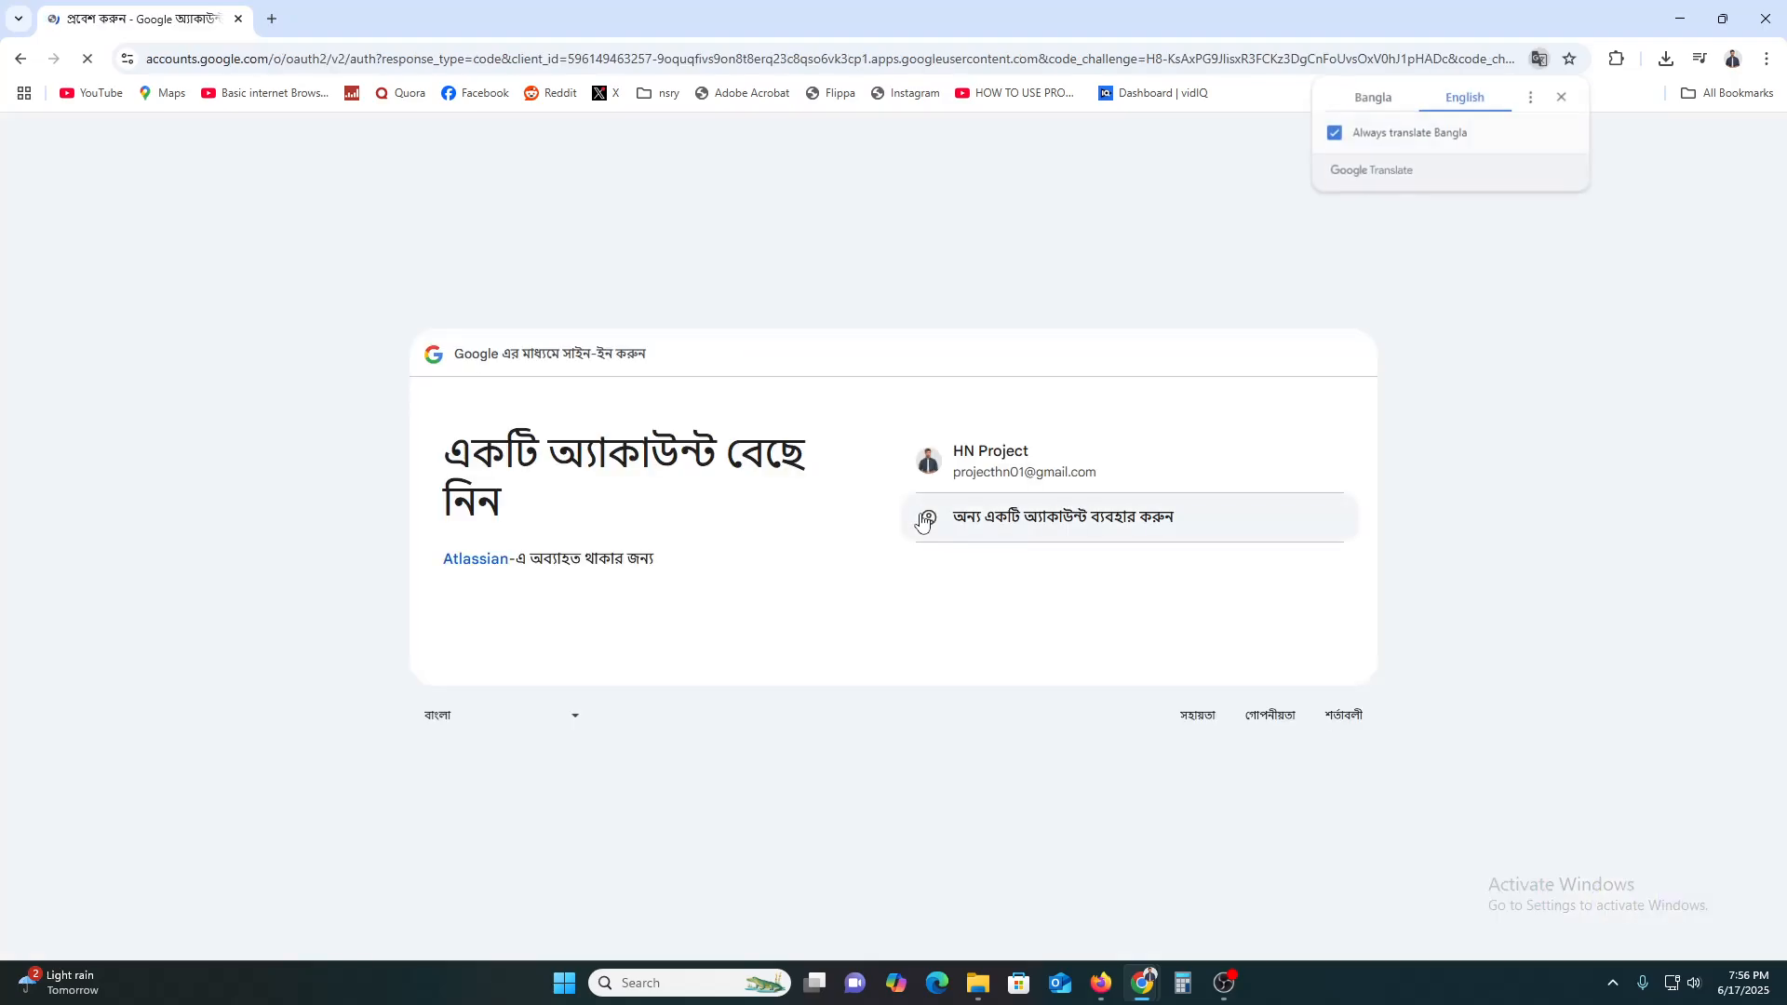
left_click(1044, 461)
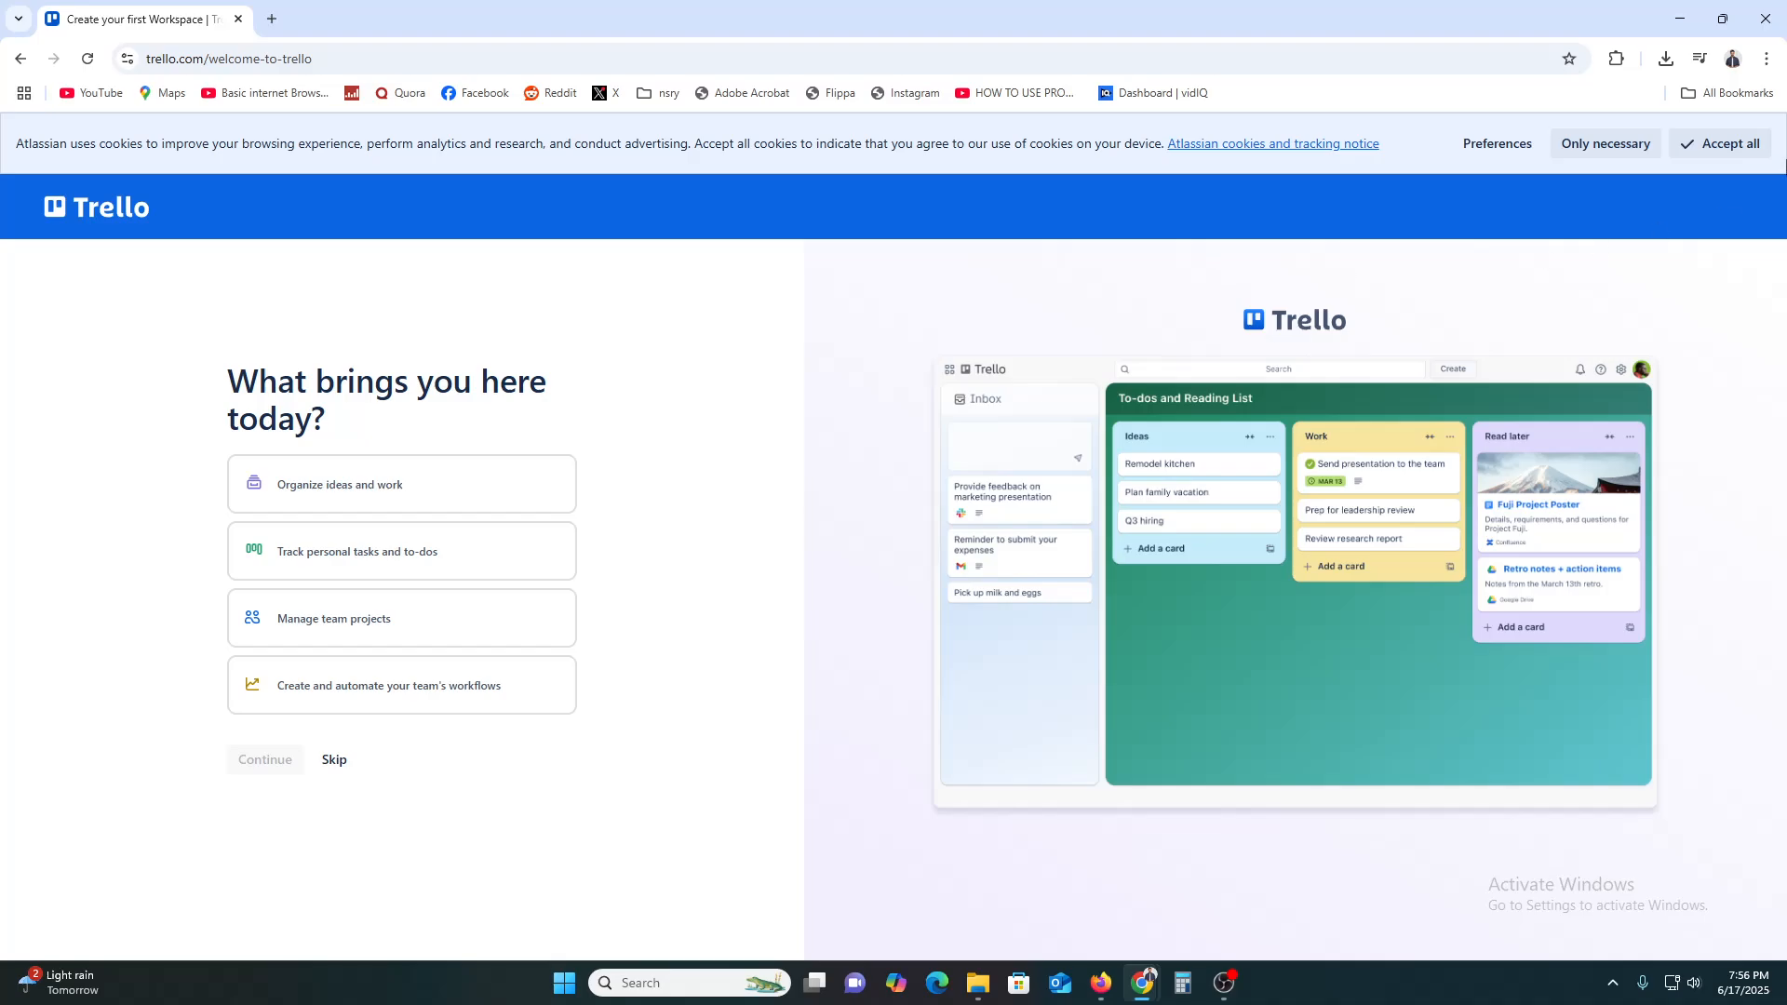
Accept all cookies and choose 'Organize ideas and work' as the goal
left_click(1742, 146)
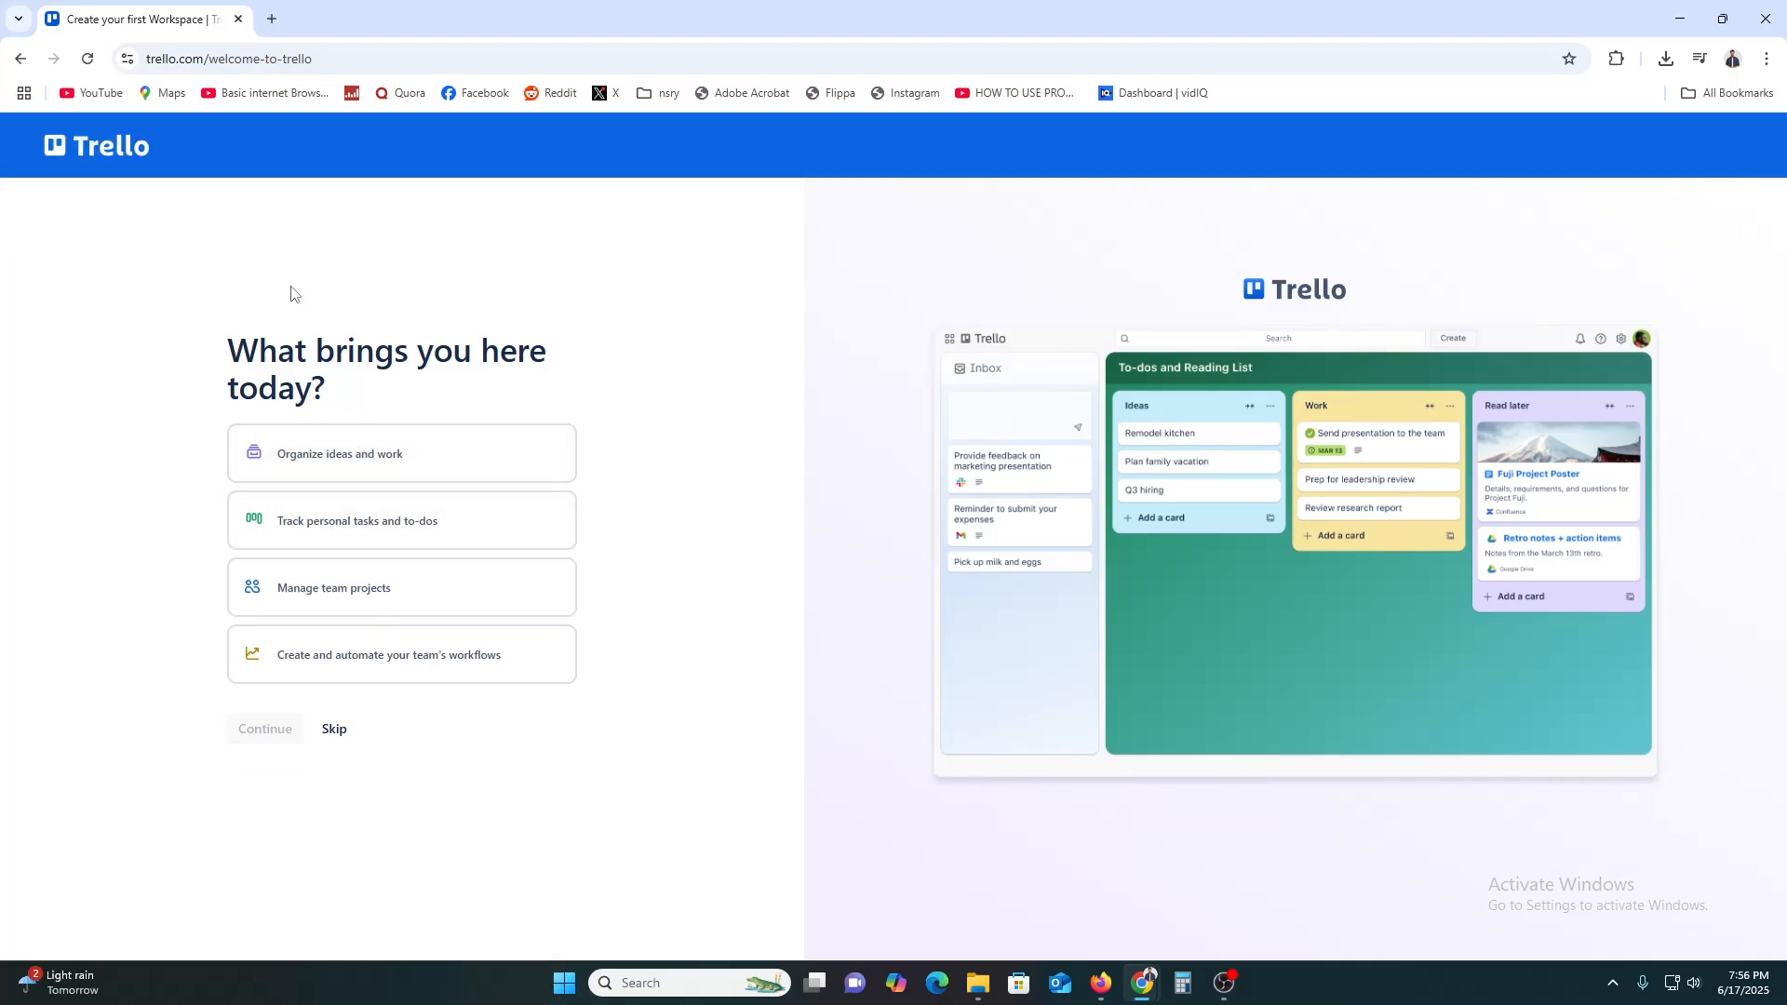
left_click(352, 468)
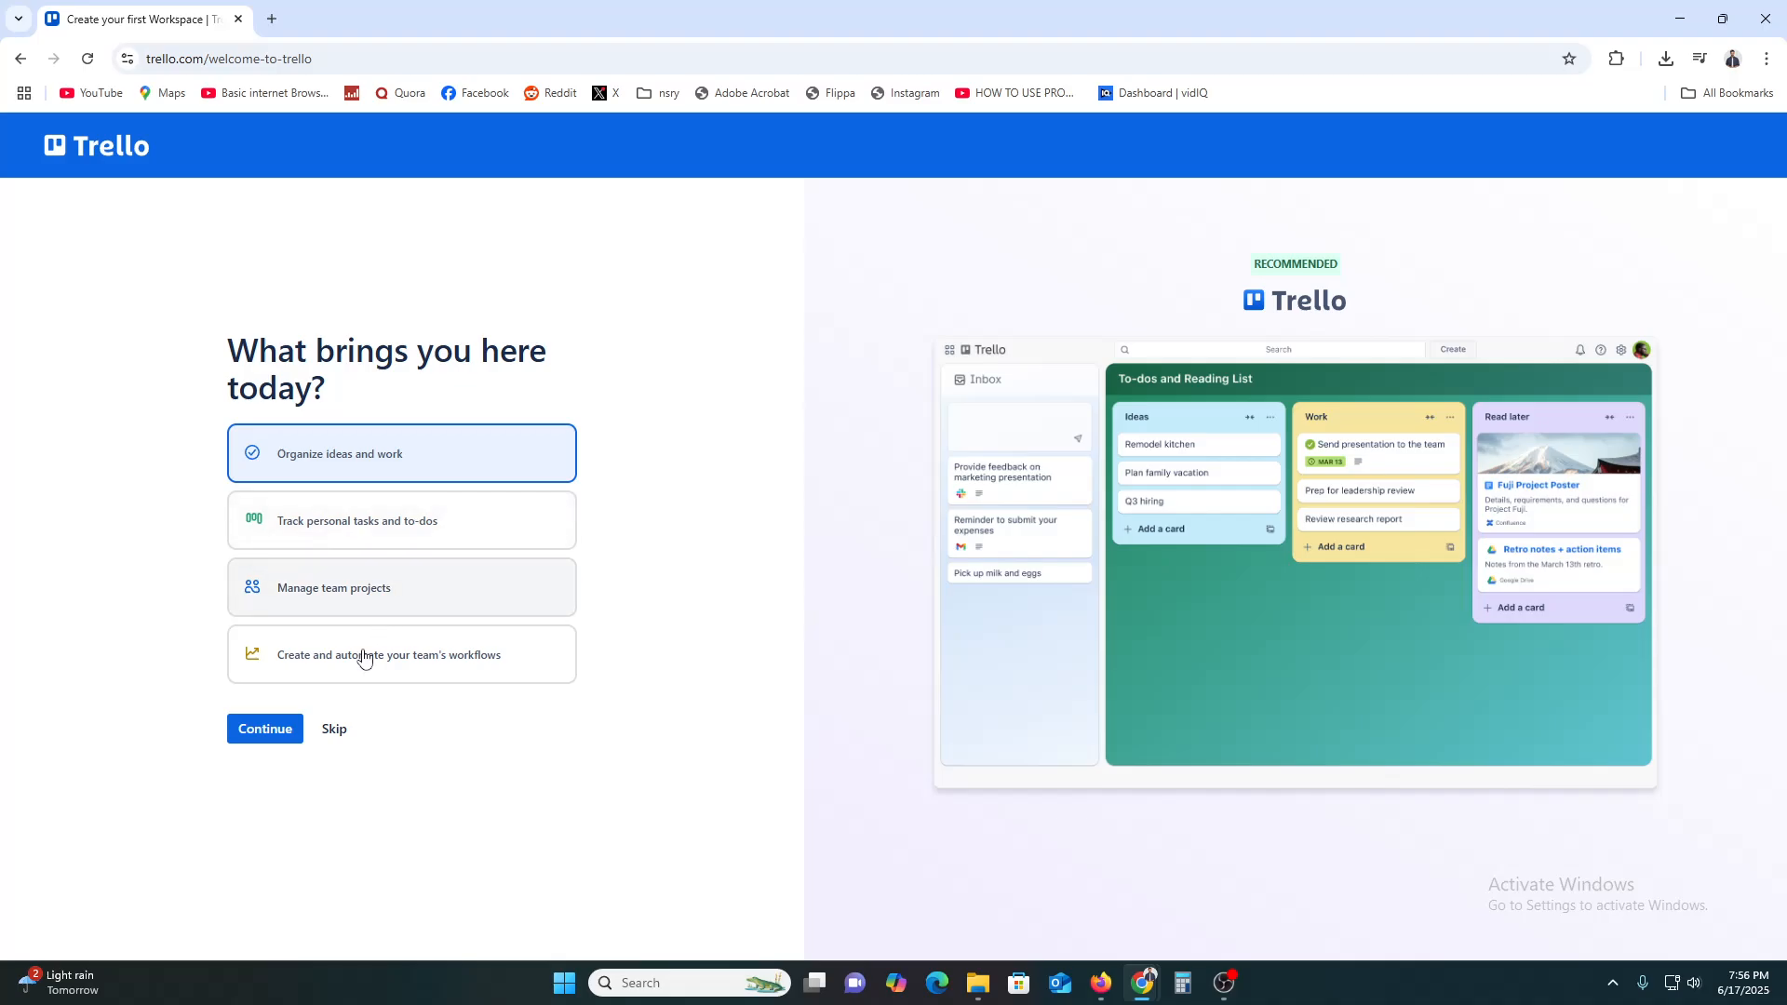
left_click(262, 732)
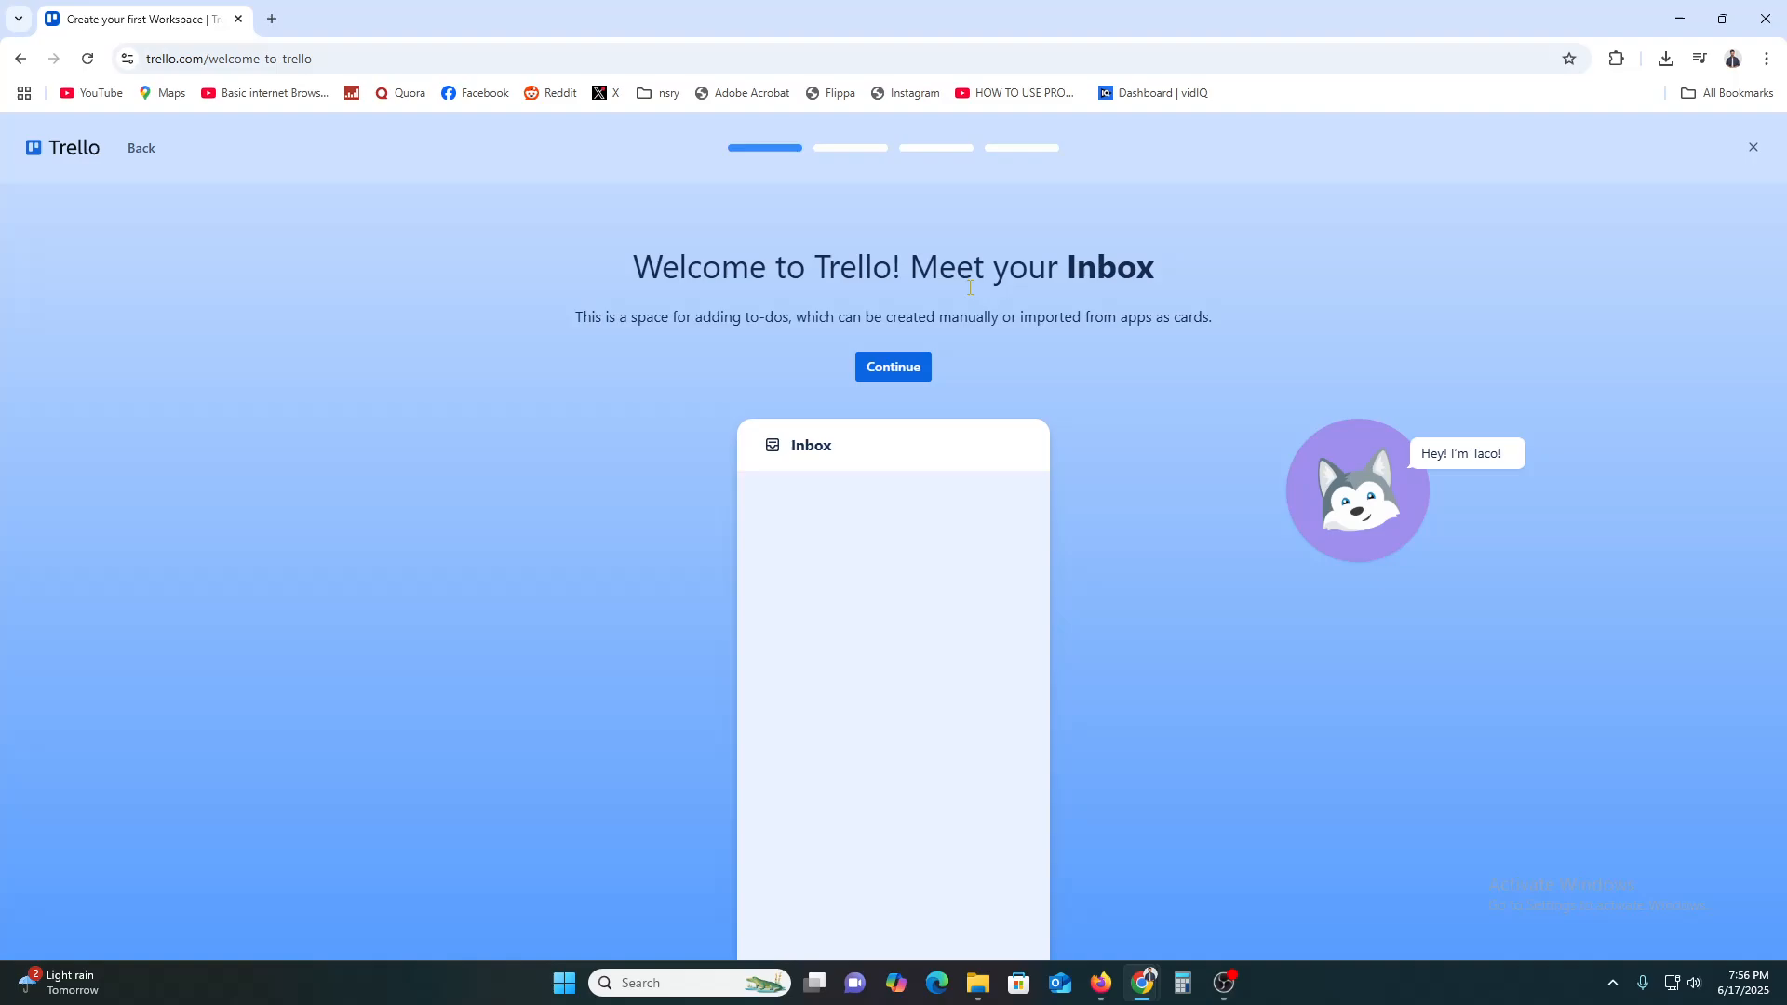
Continue through each onboarding tip until My Trello board opens
left_click(875, 370)
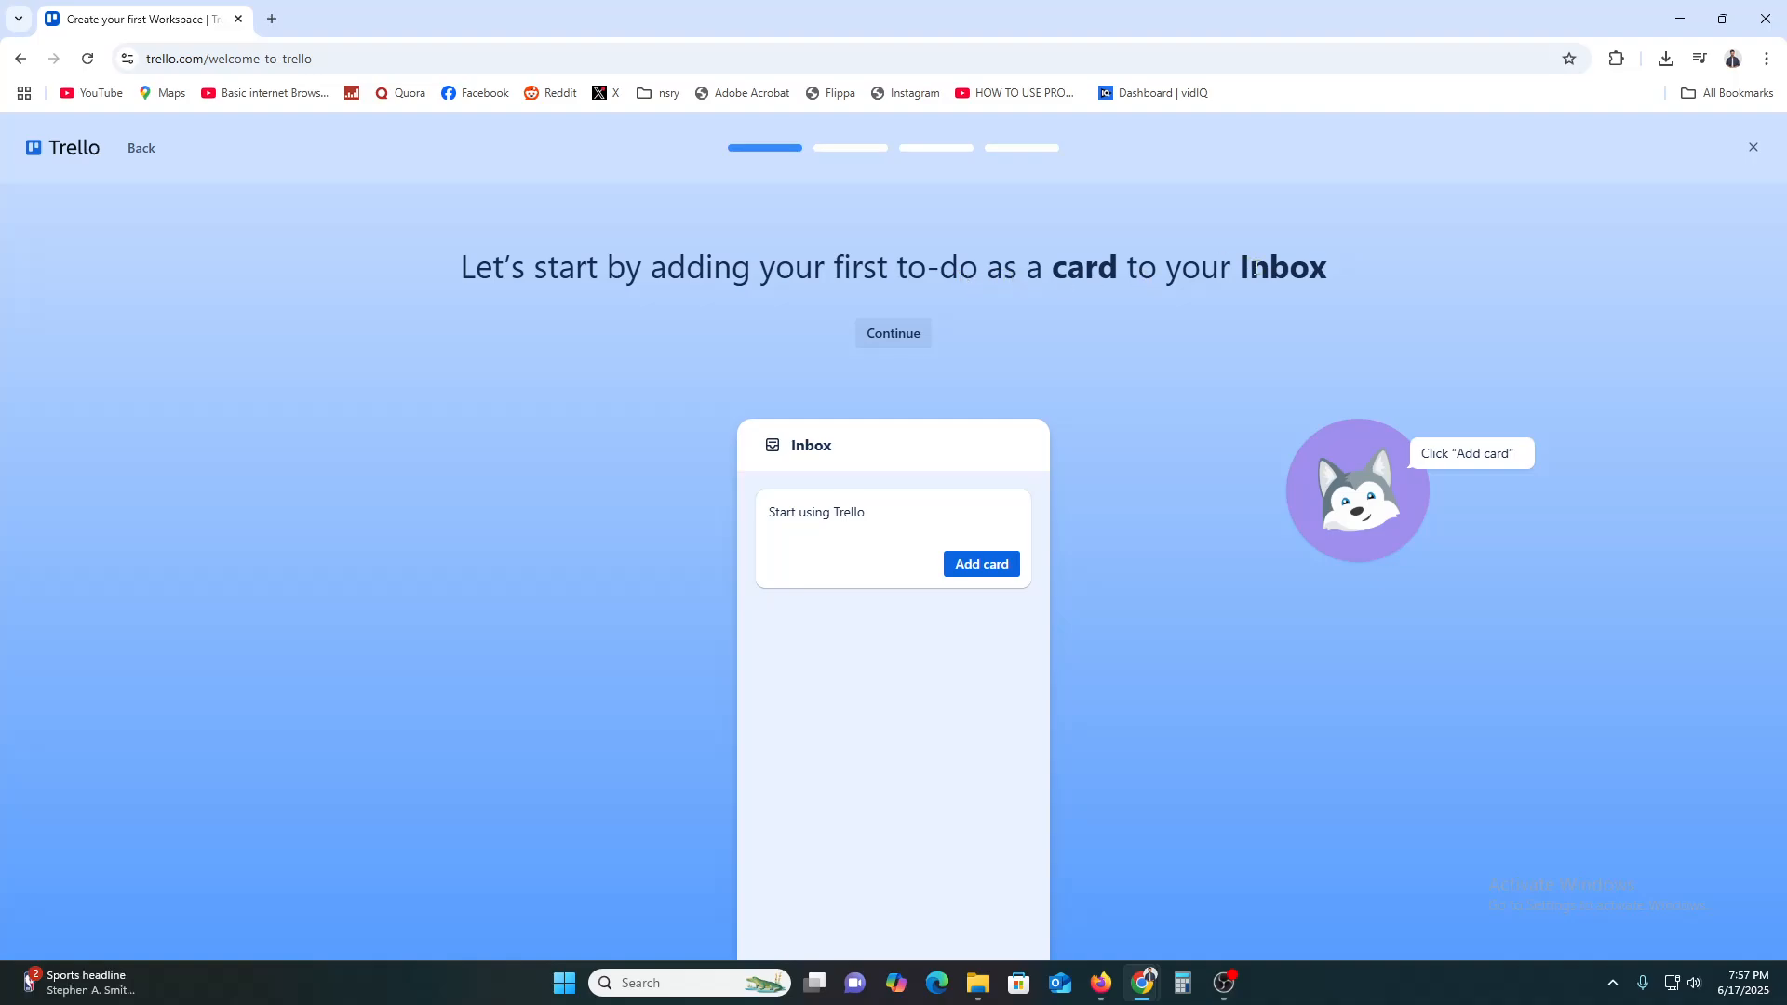
left_click(901, 335)
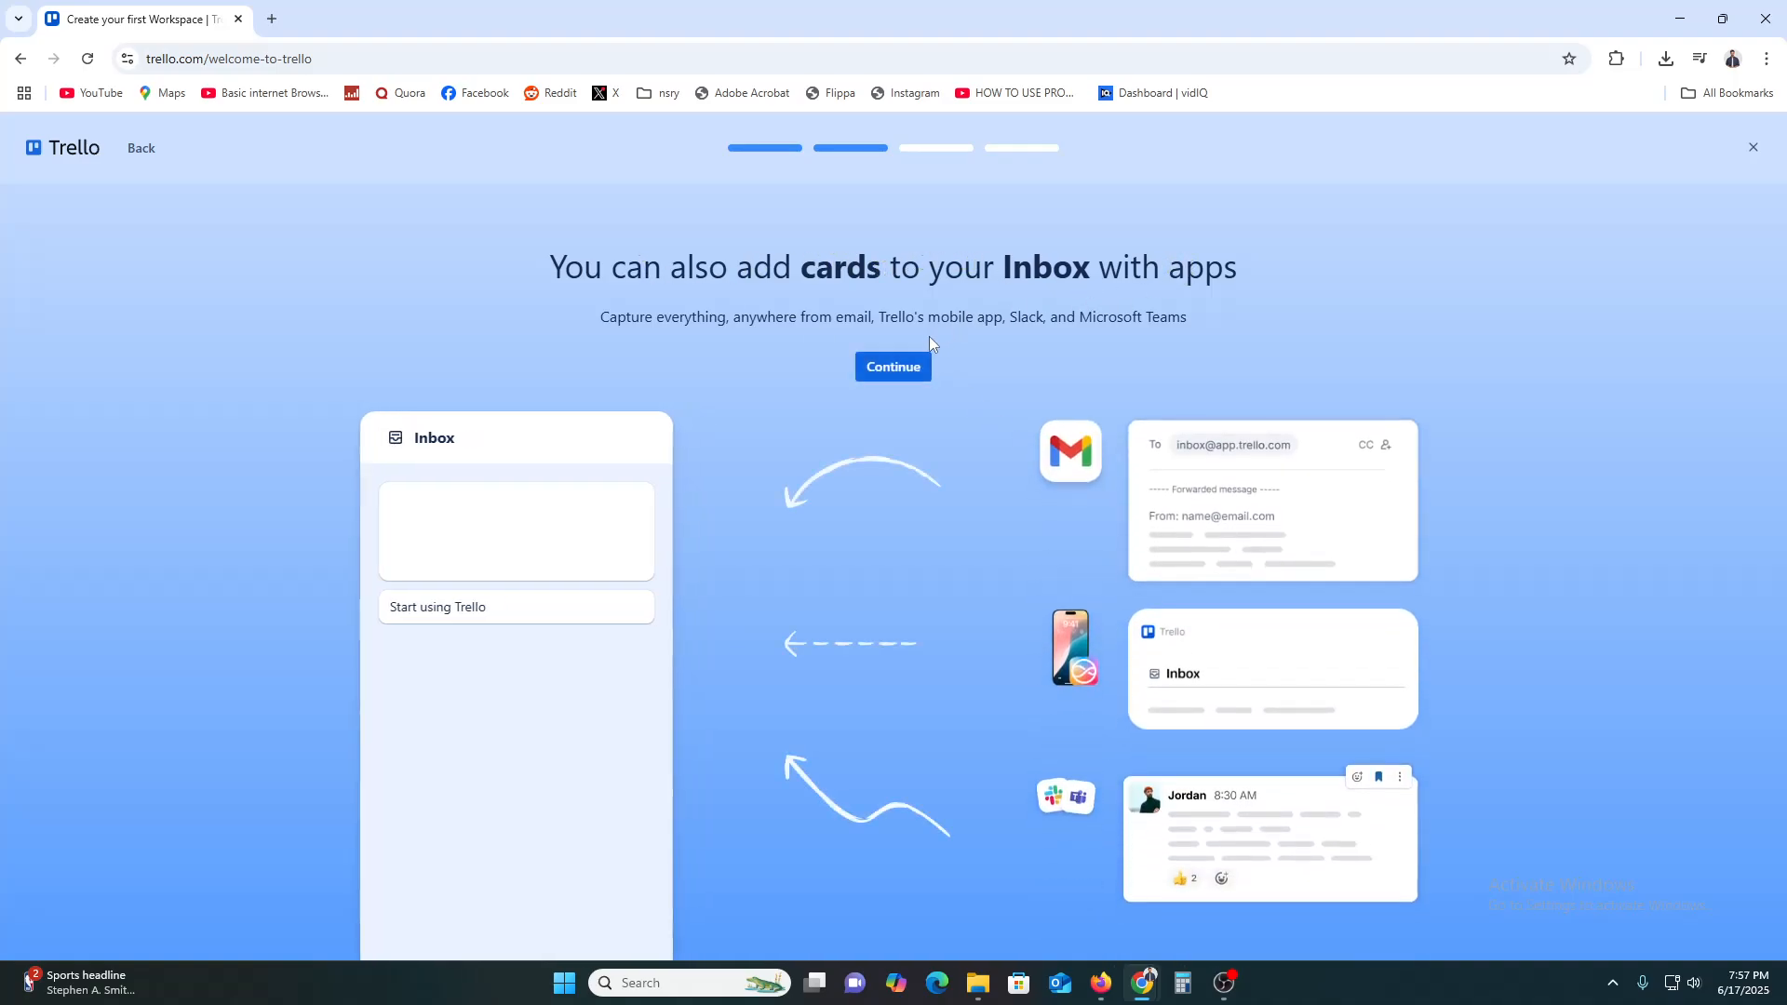
left_click(877, 375)
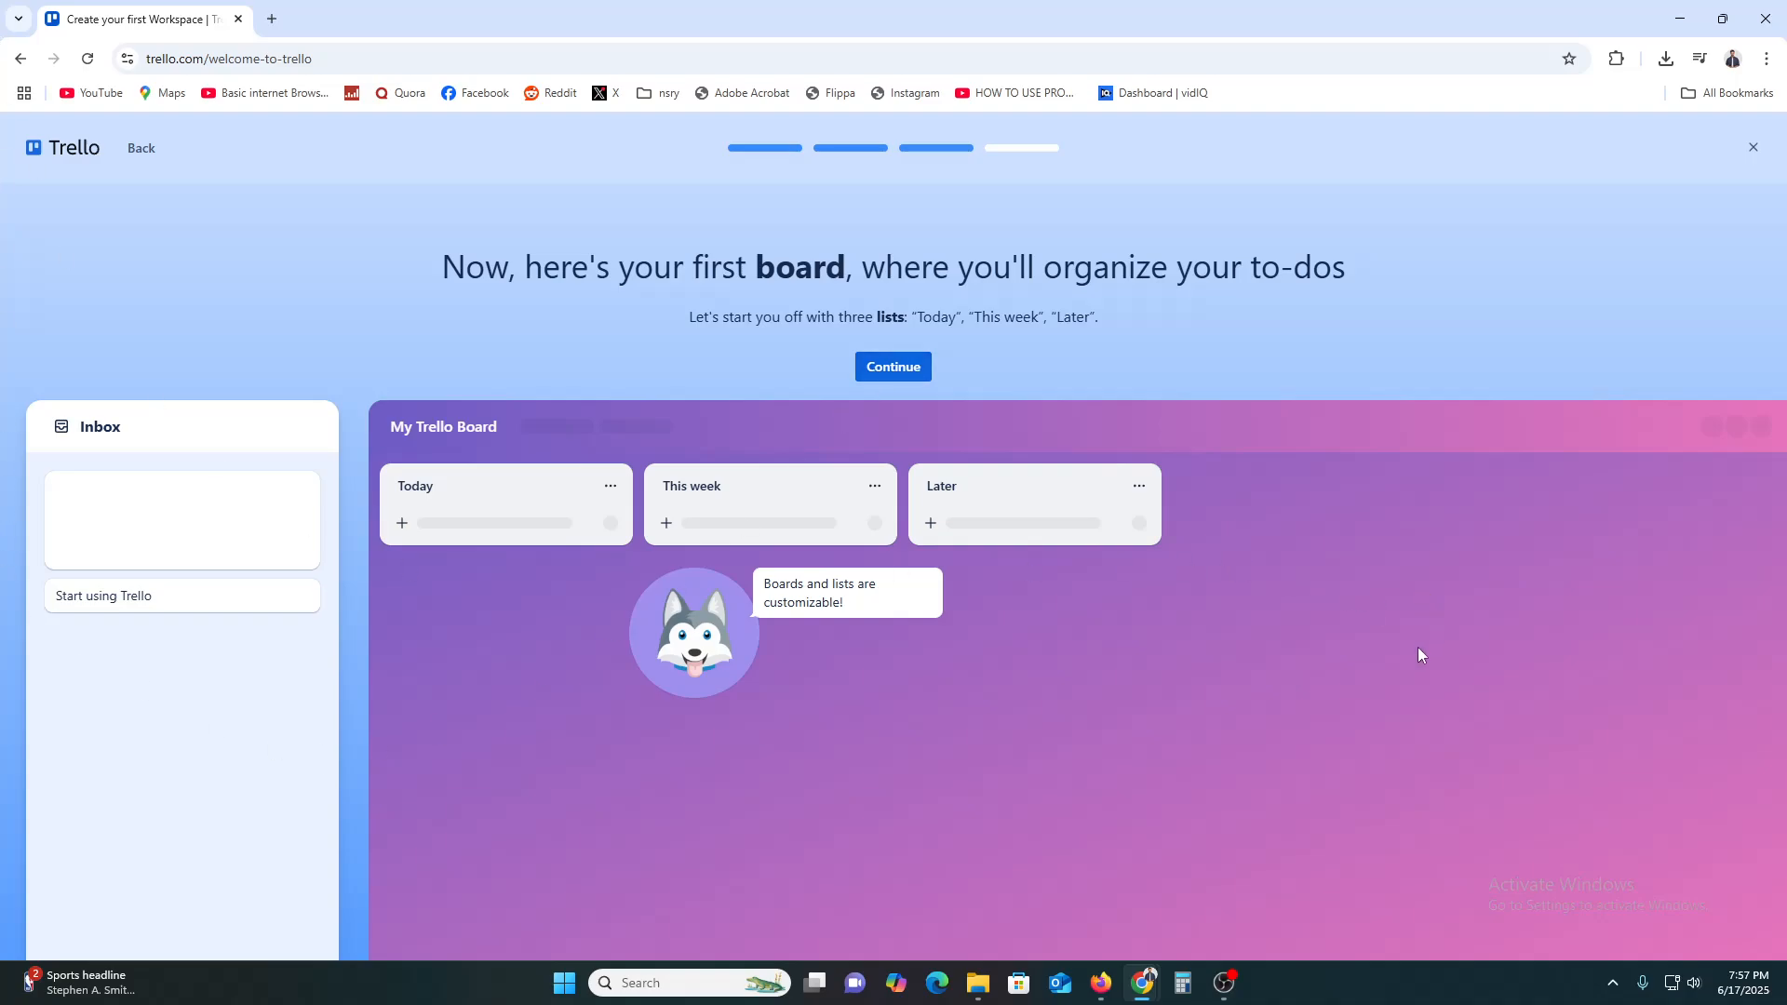
left_click(889, 377)
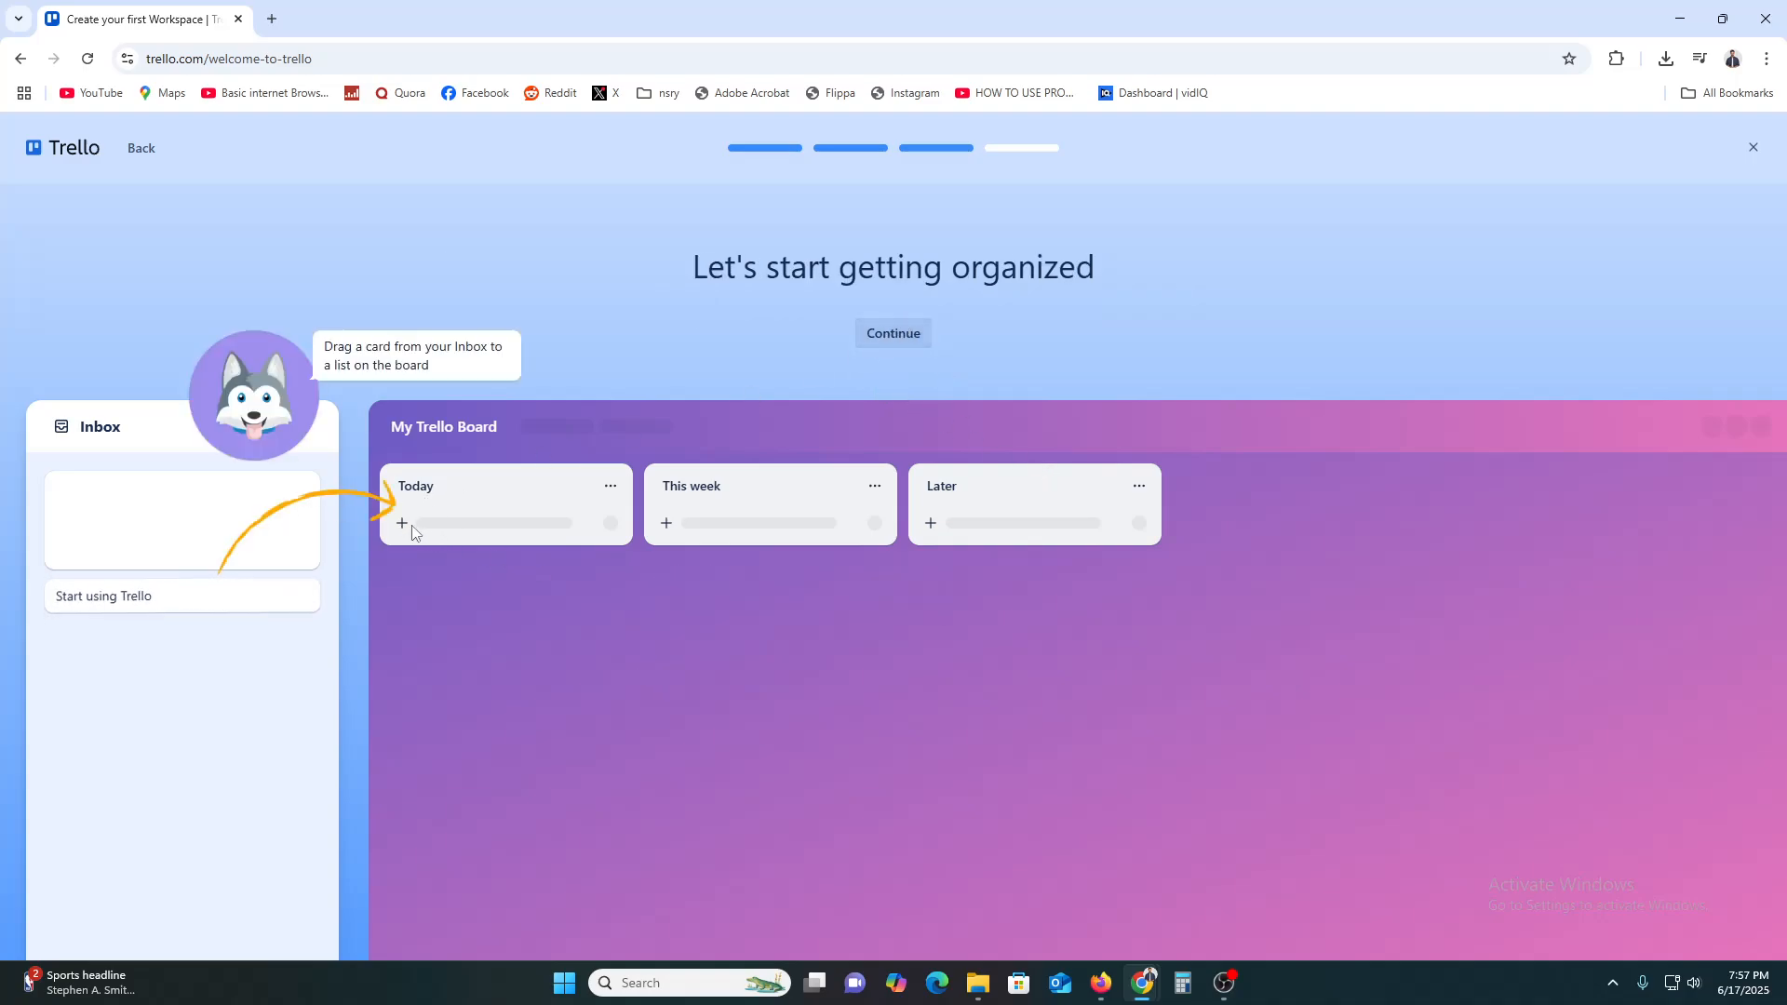
left_click(905, 335)
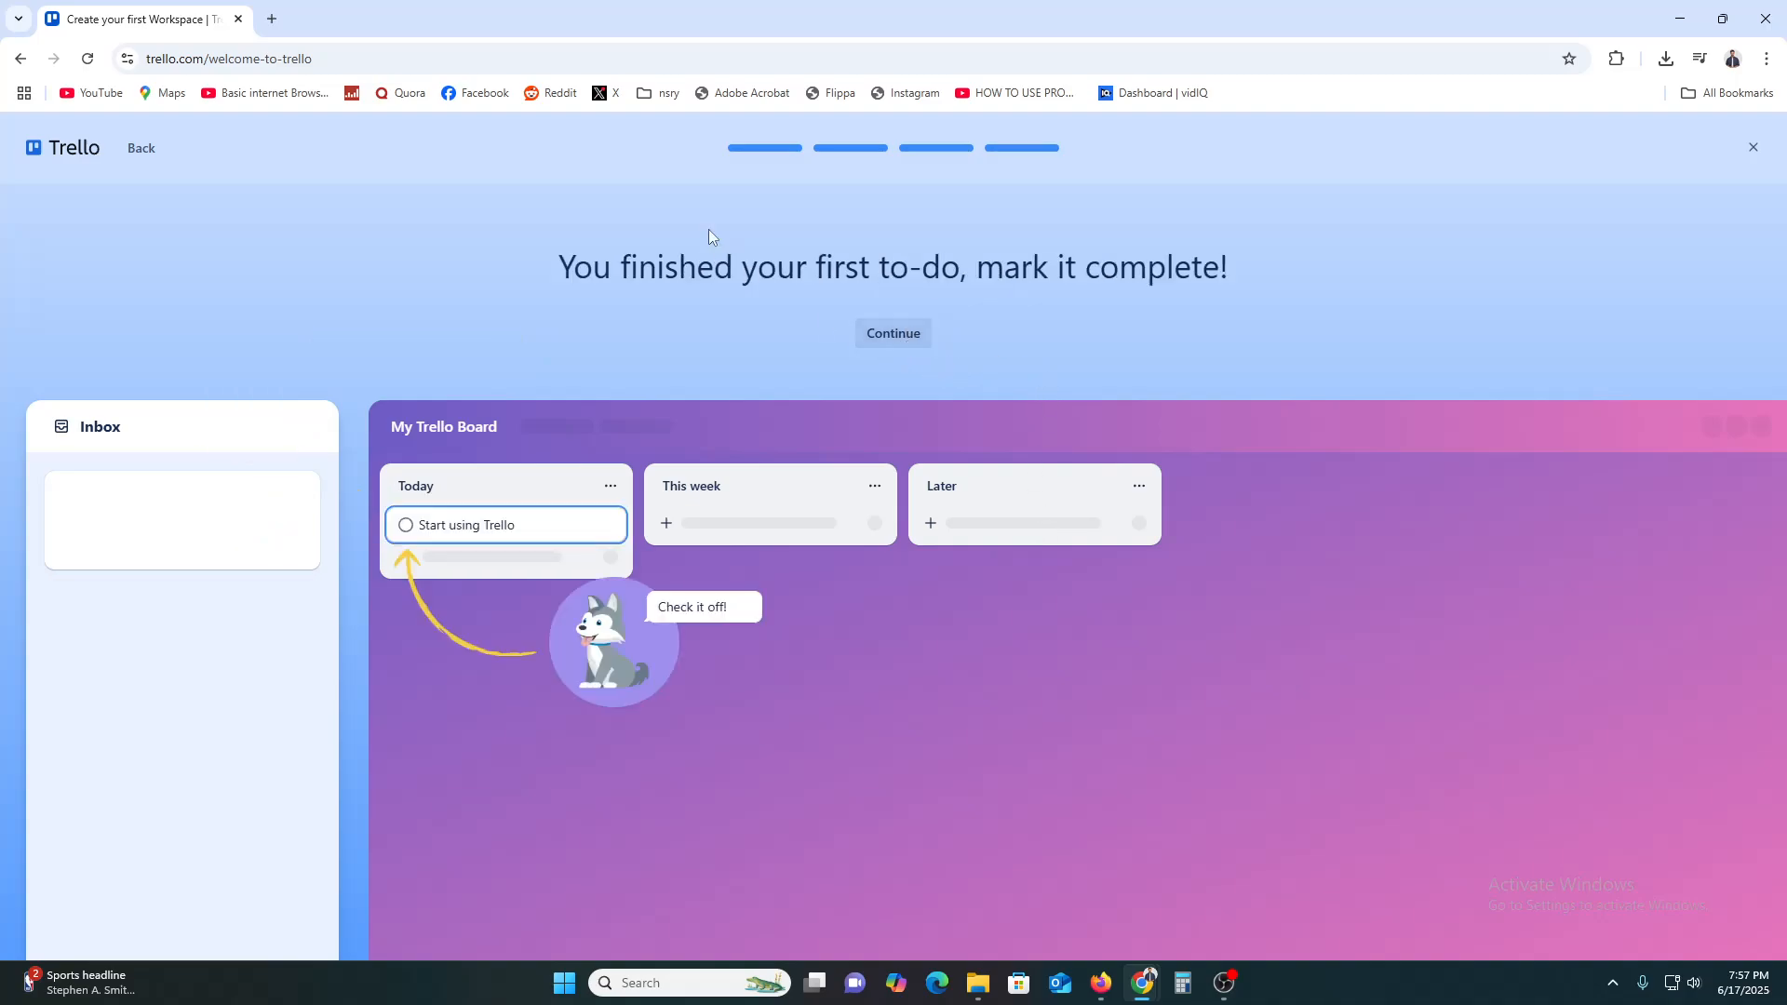
left_click(908, 327)
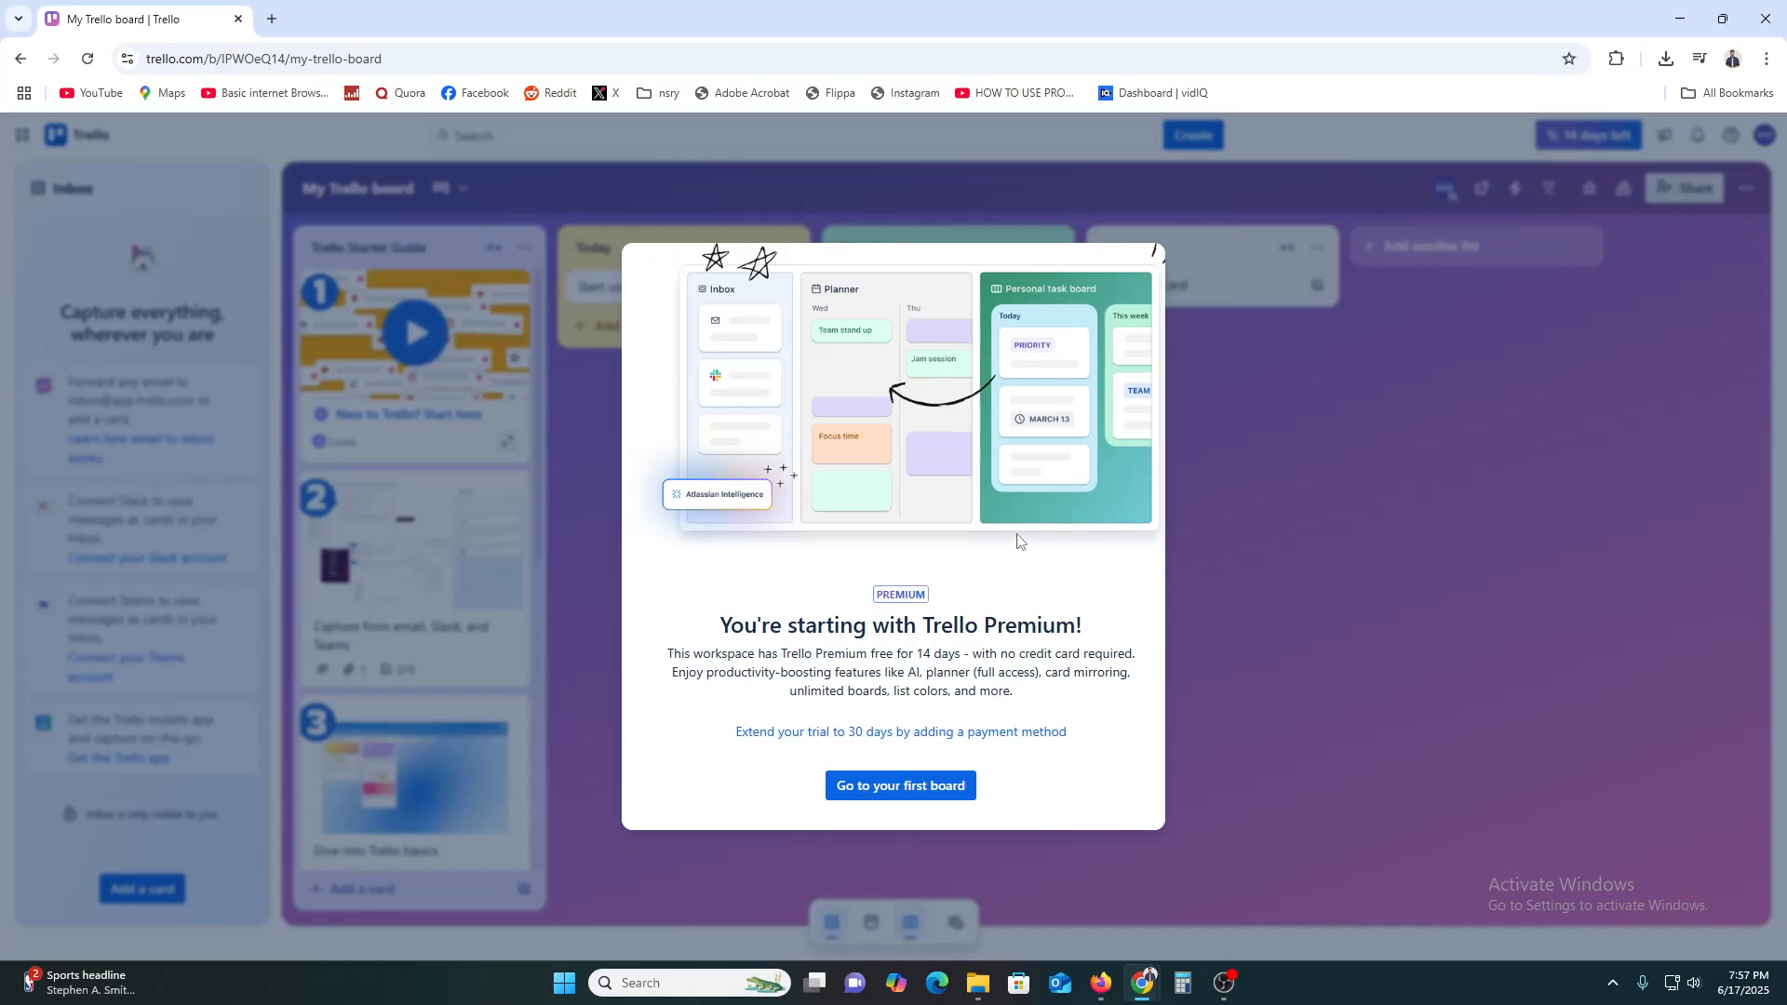
Close the Premium trial welcome and step through the two-tip board tour
left_click(900, 786)
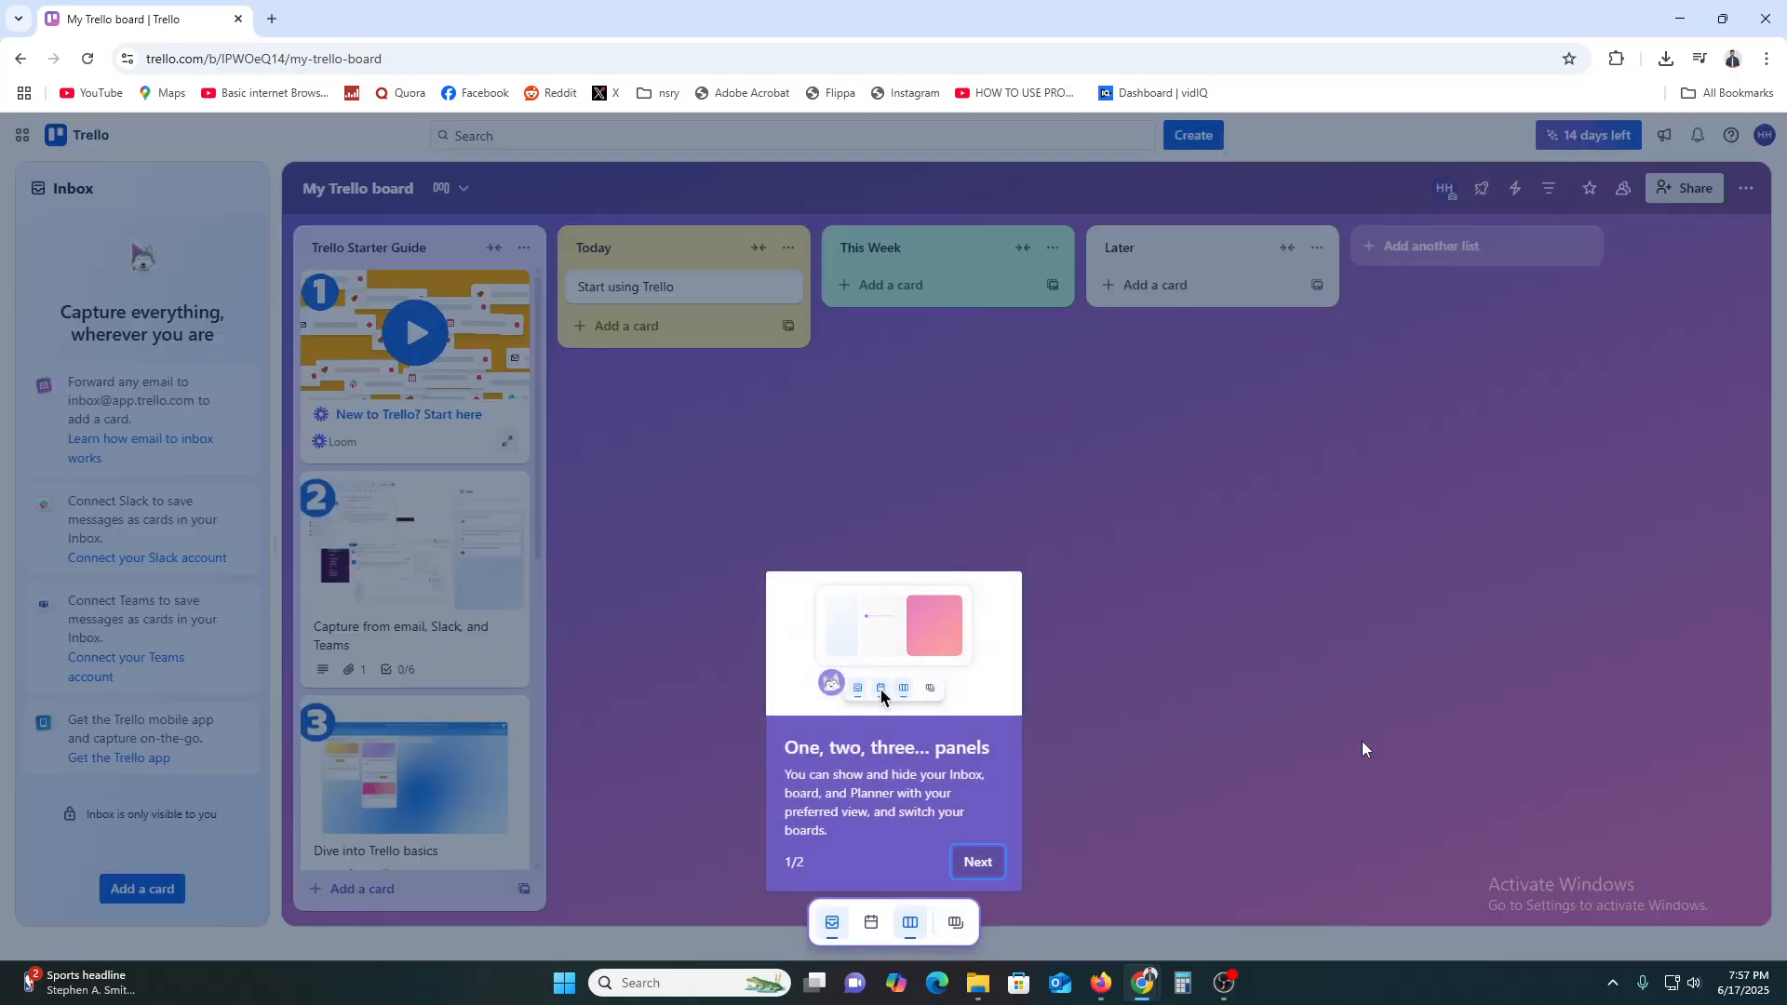
left_click(977, 862)
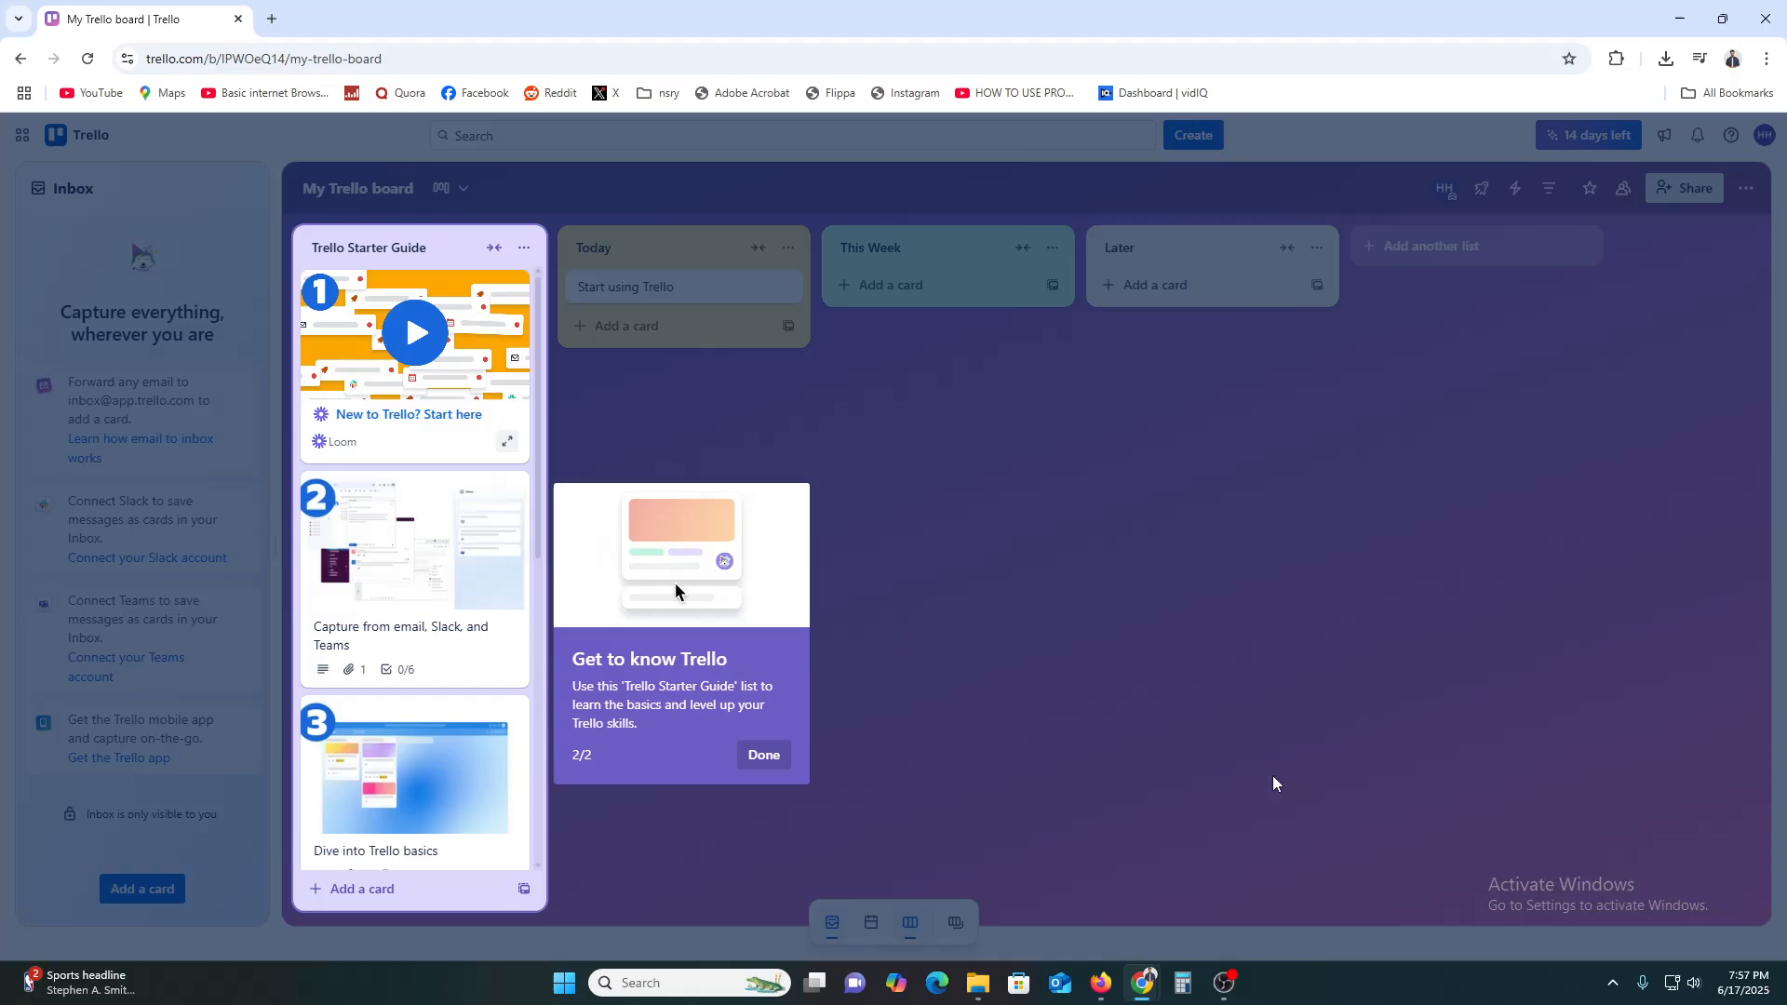
left_click(765, 755)
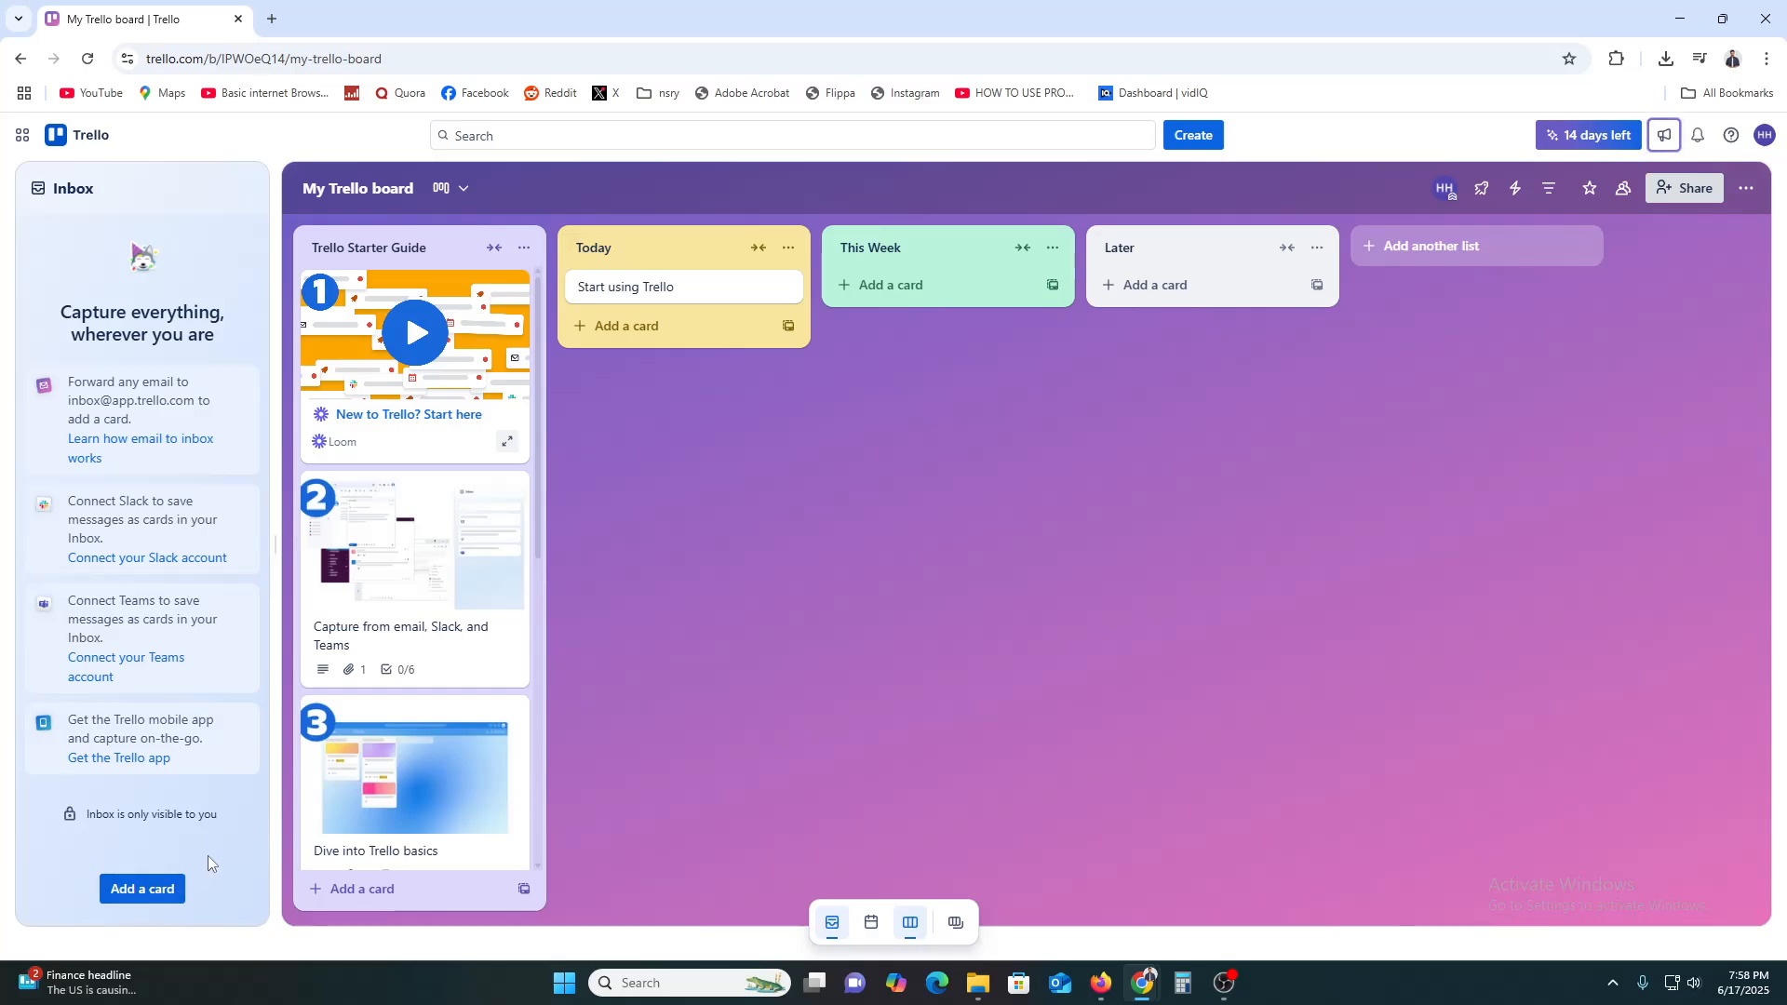
Start a new board titled CONTENT, keeping Workspace visibility
left_click(1201, 140)
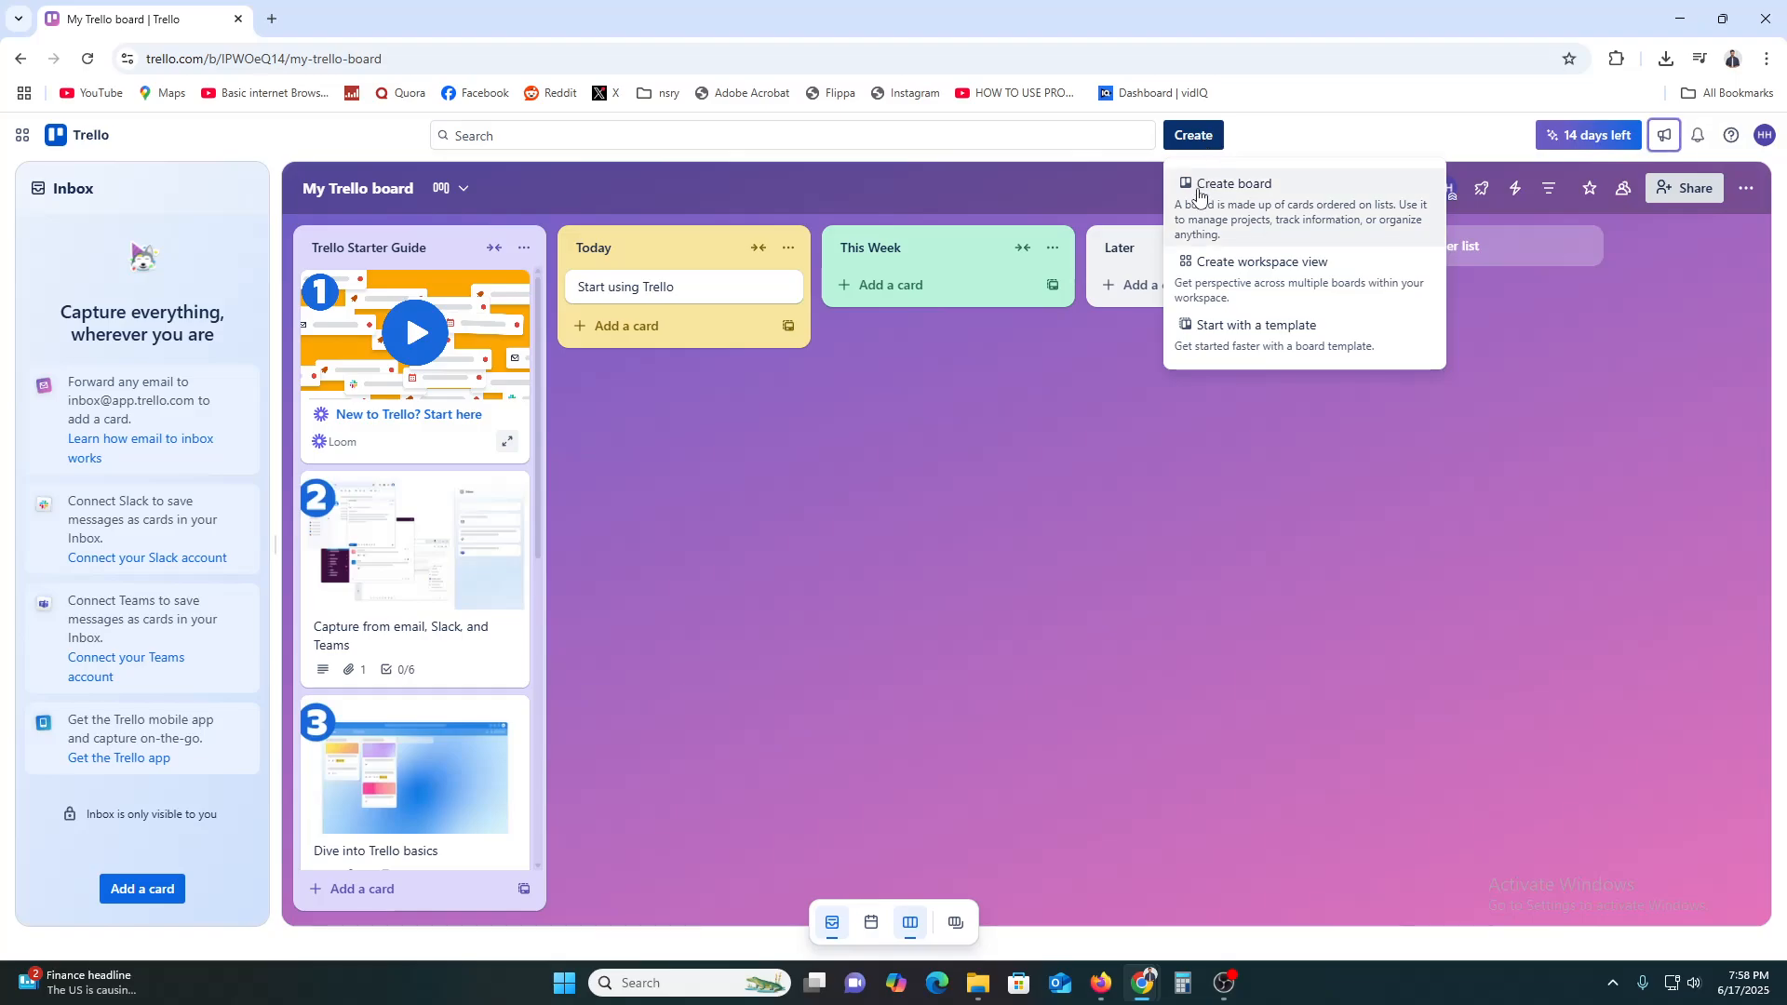
left_click(1255, 205)
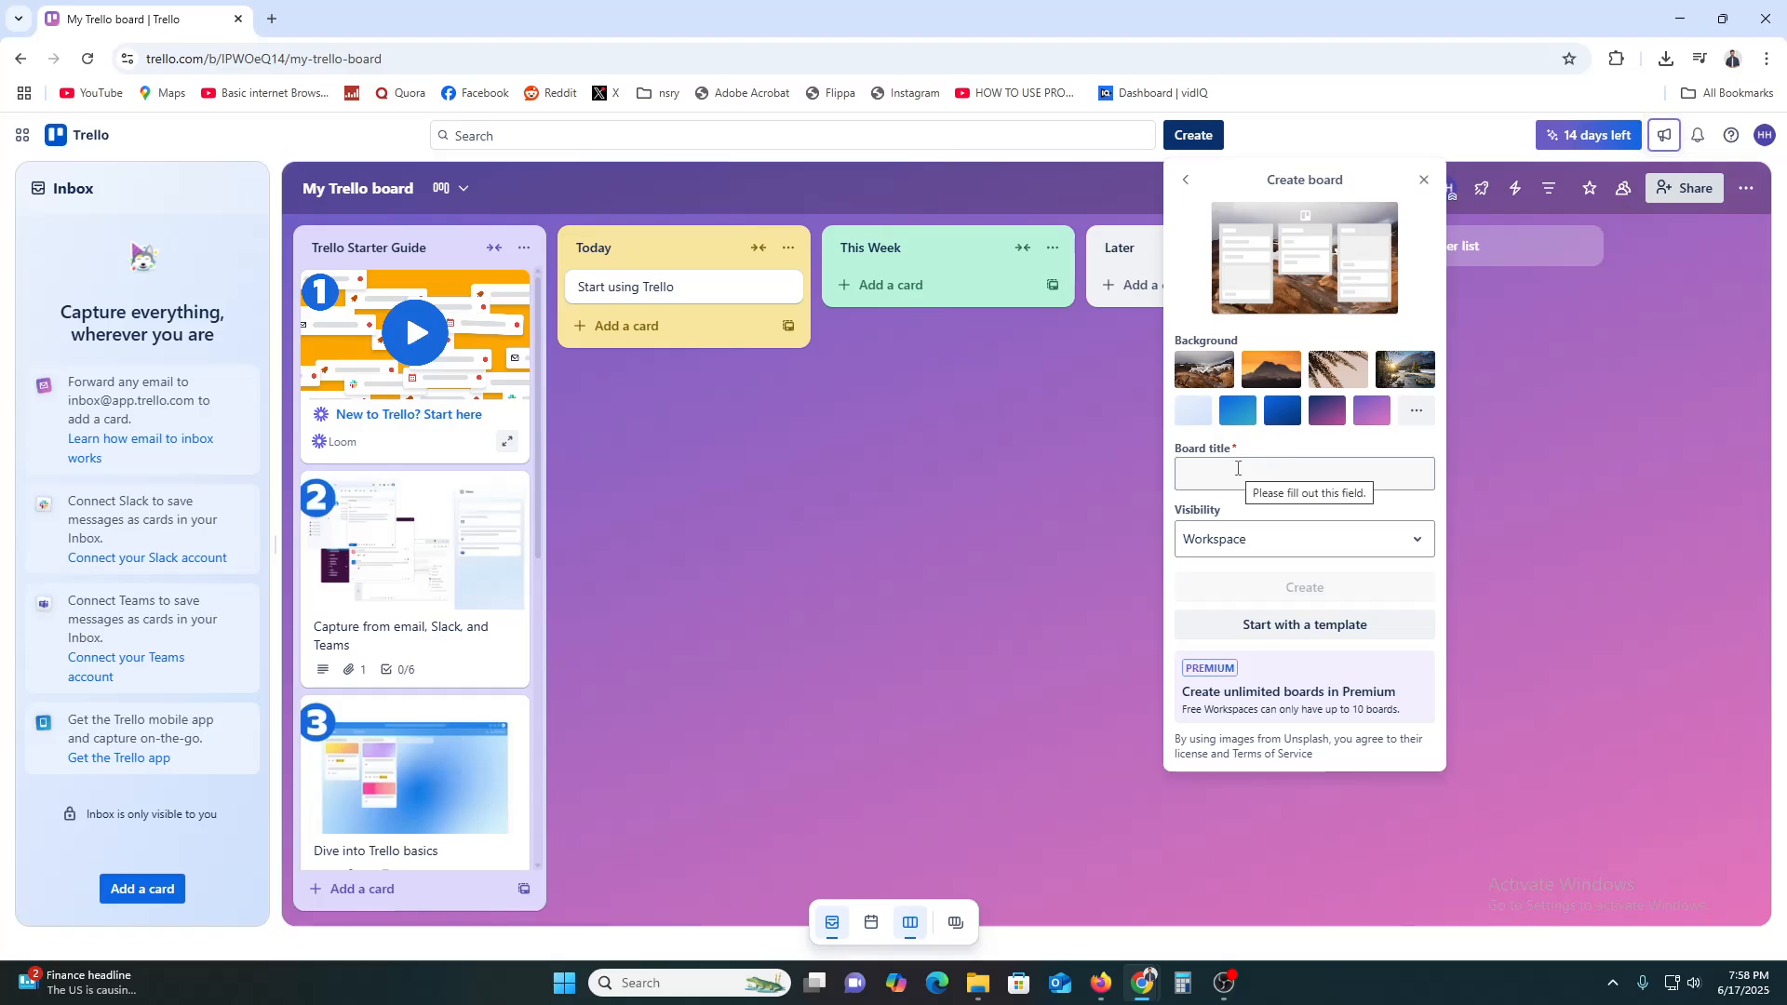
left_click(1238, 468)
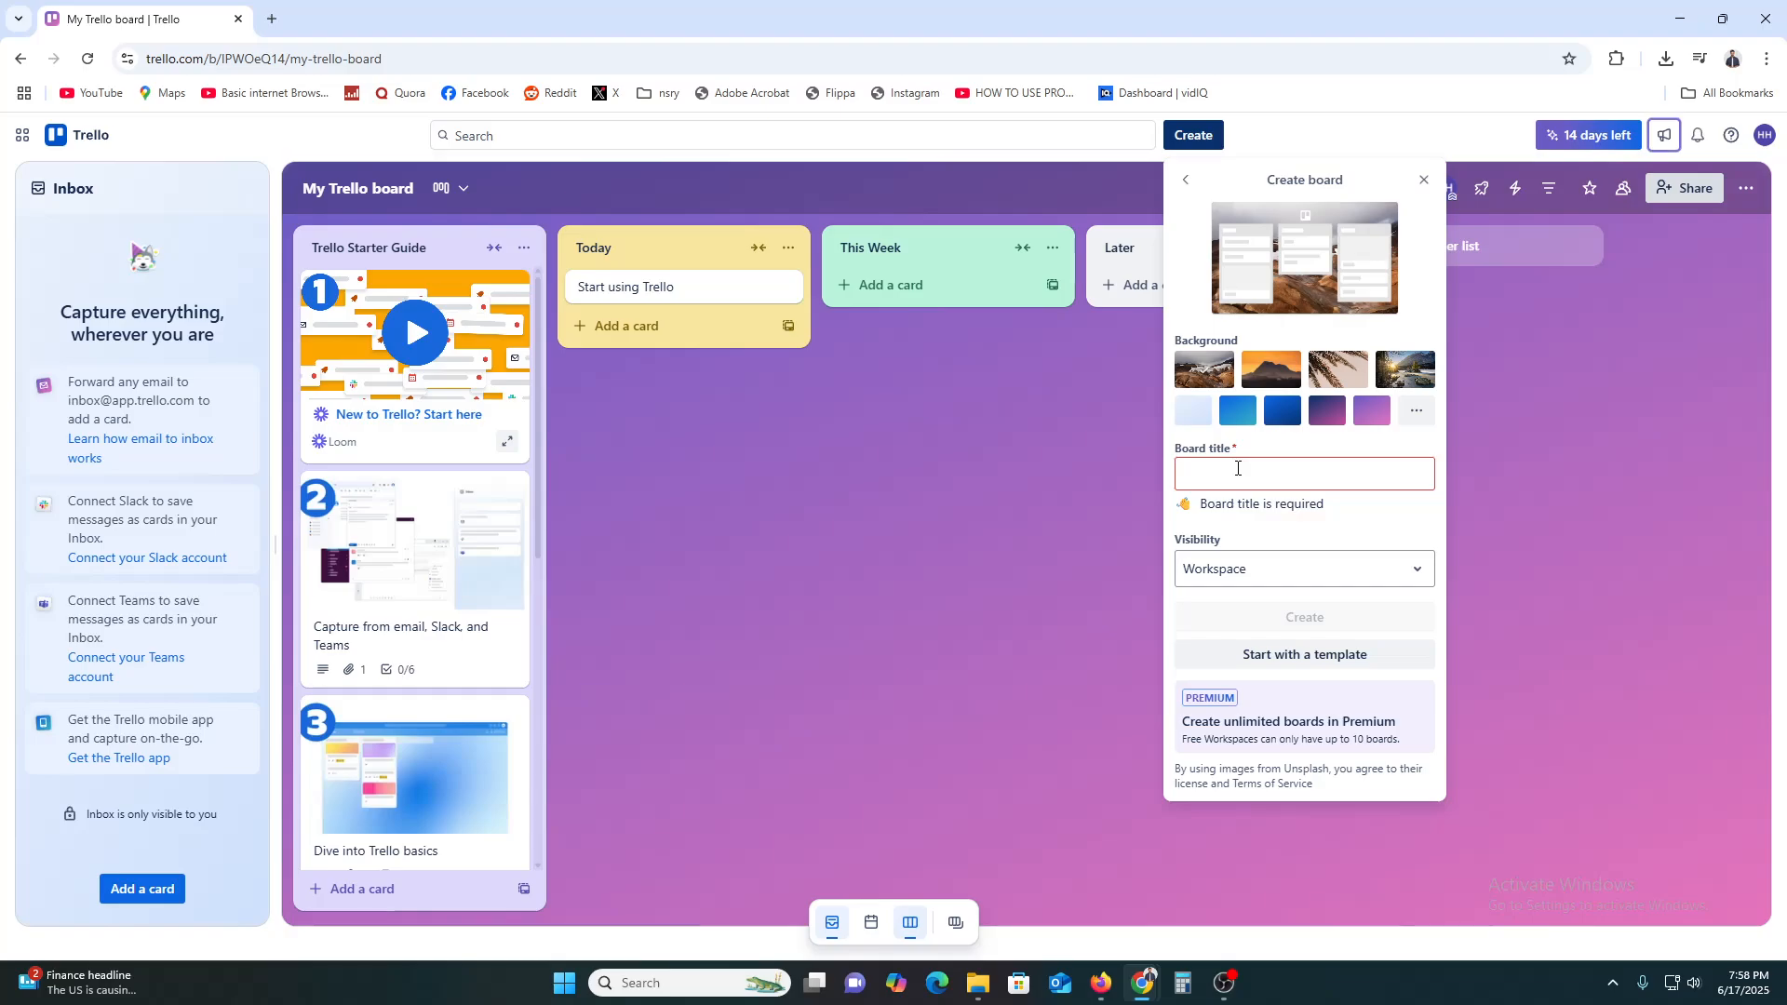
type("CO")
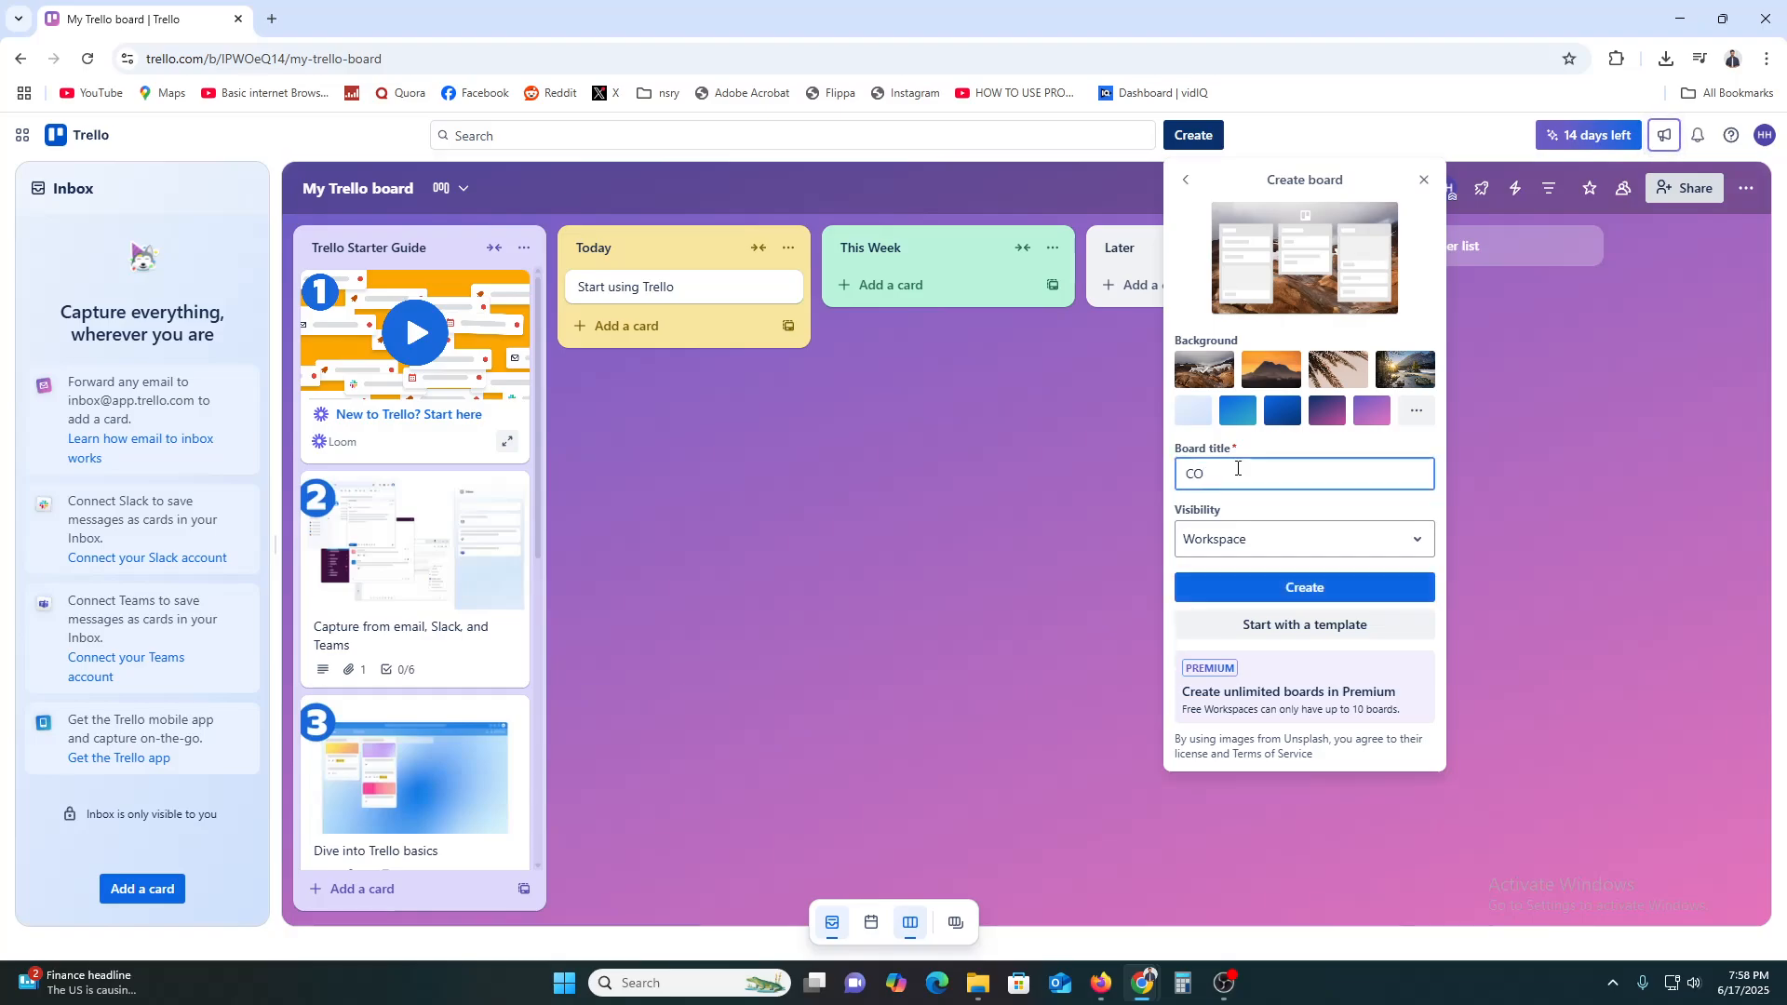
type("NTENT")
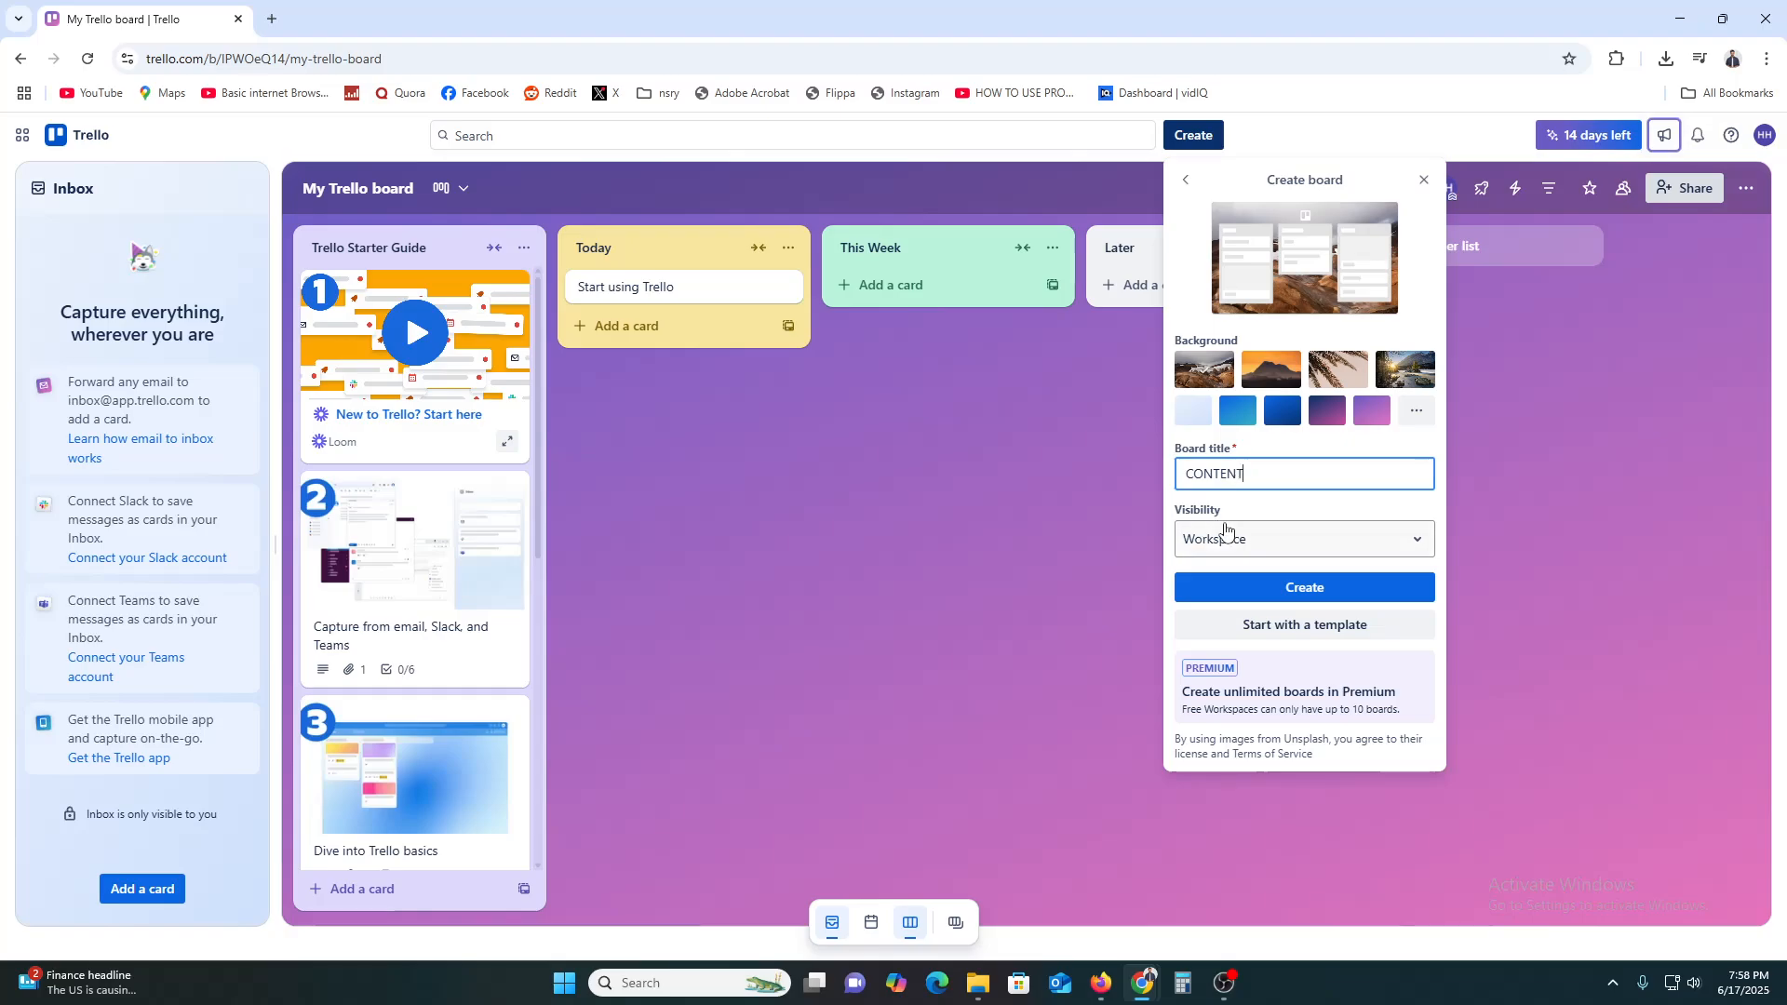
left_click(1274, 536)
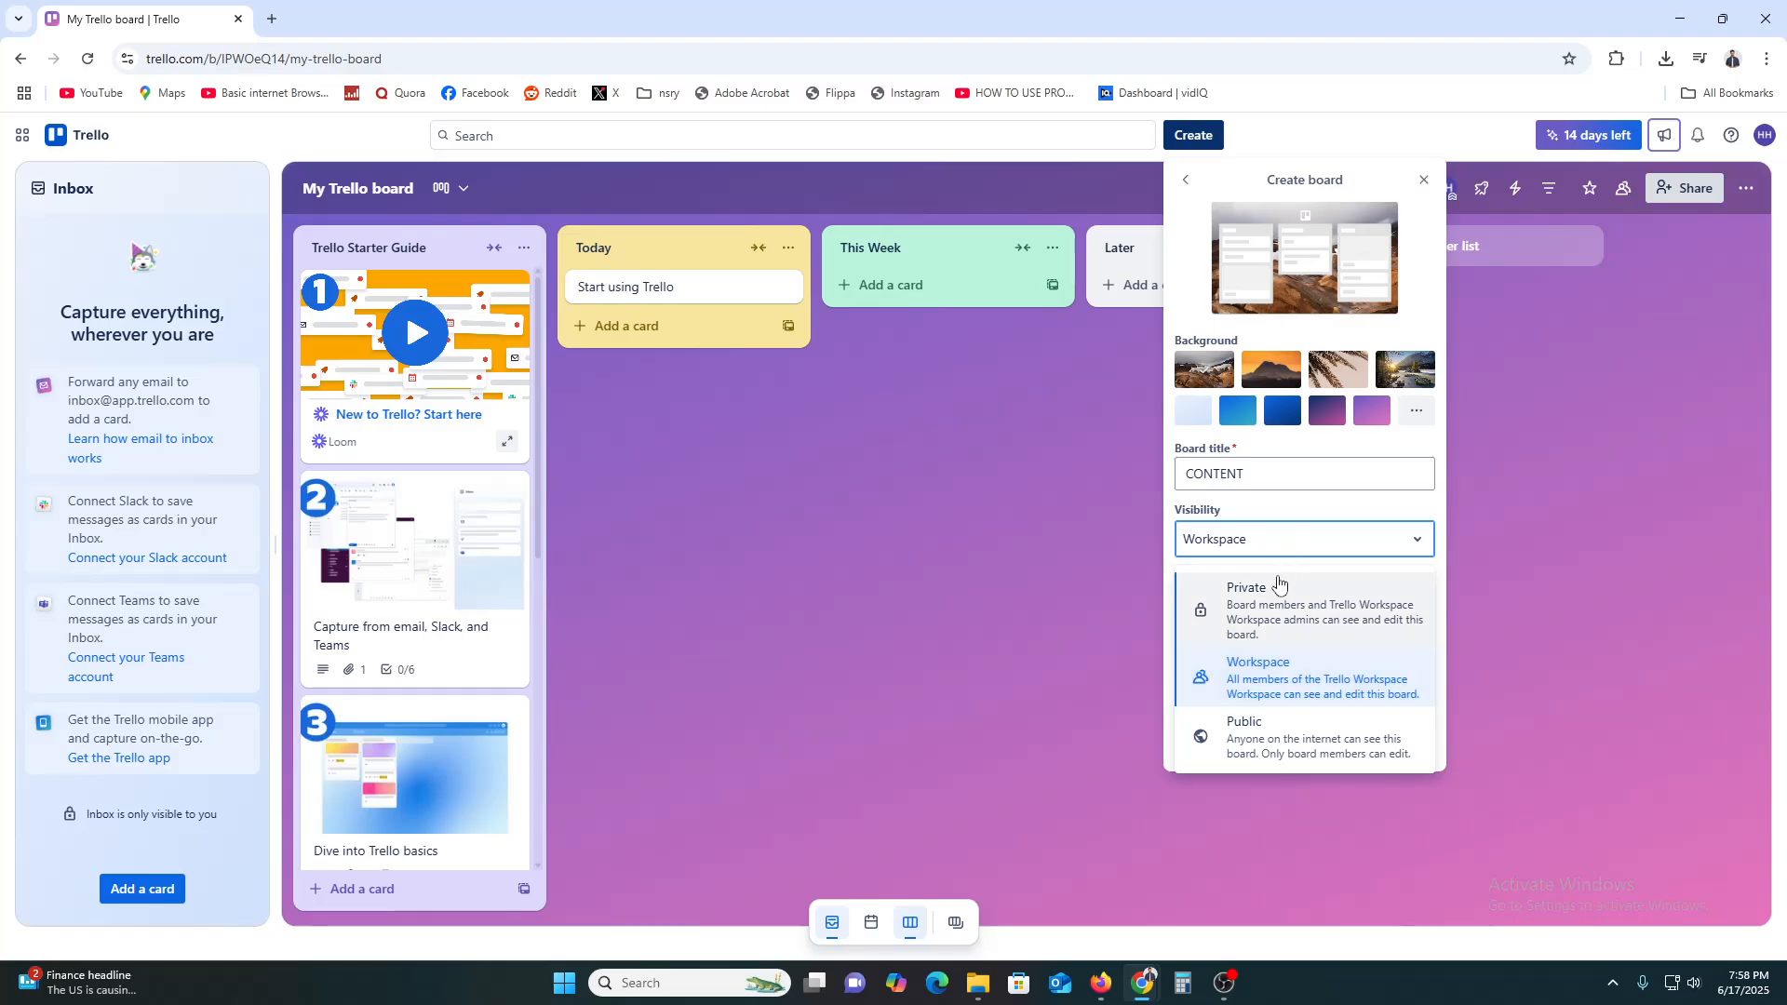
left_click(1268, 659)
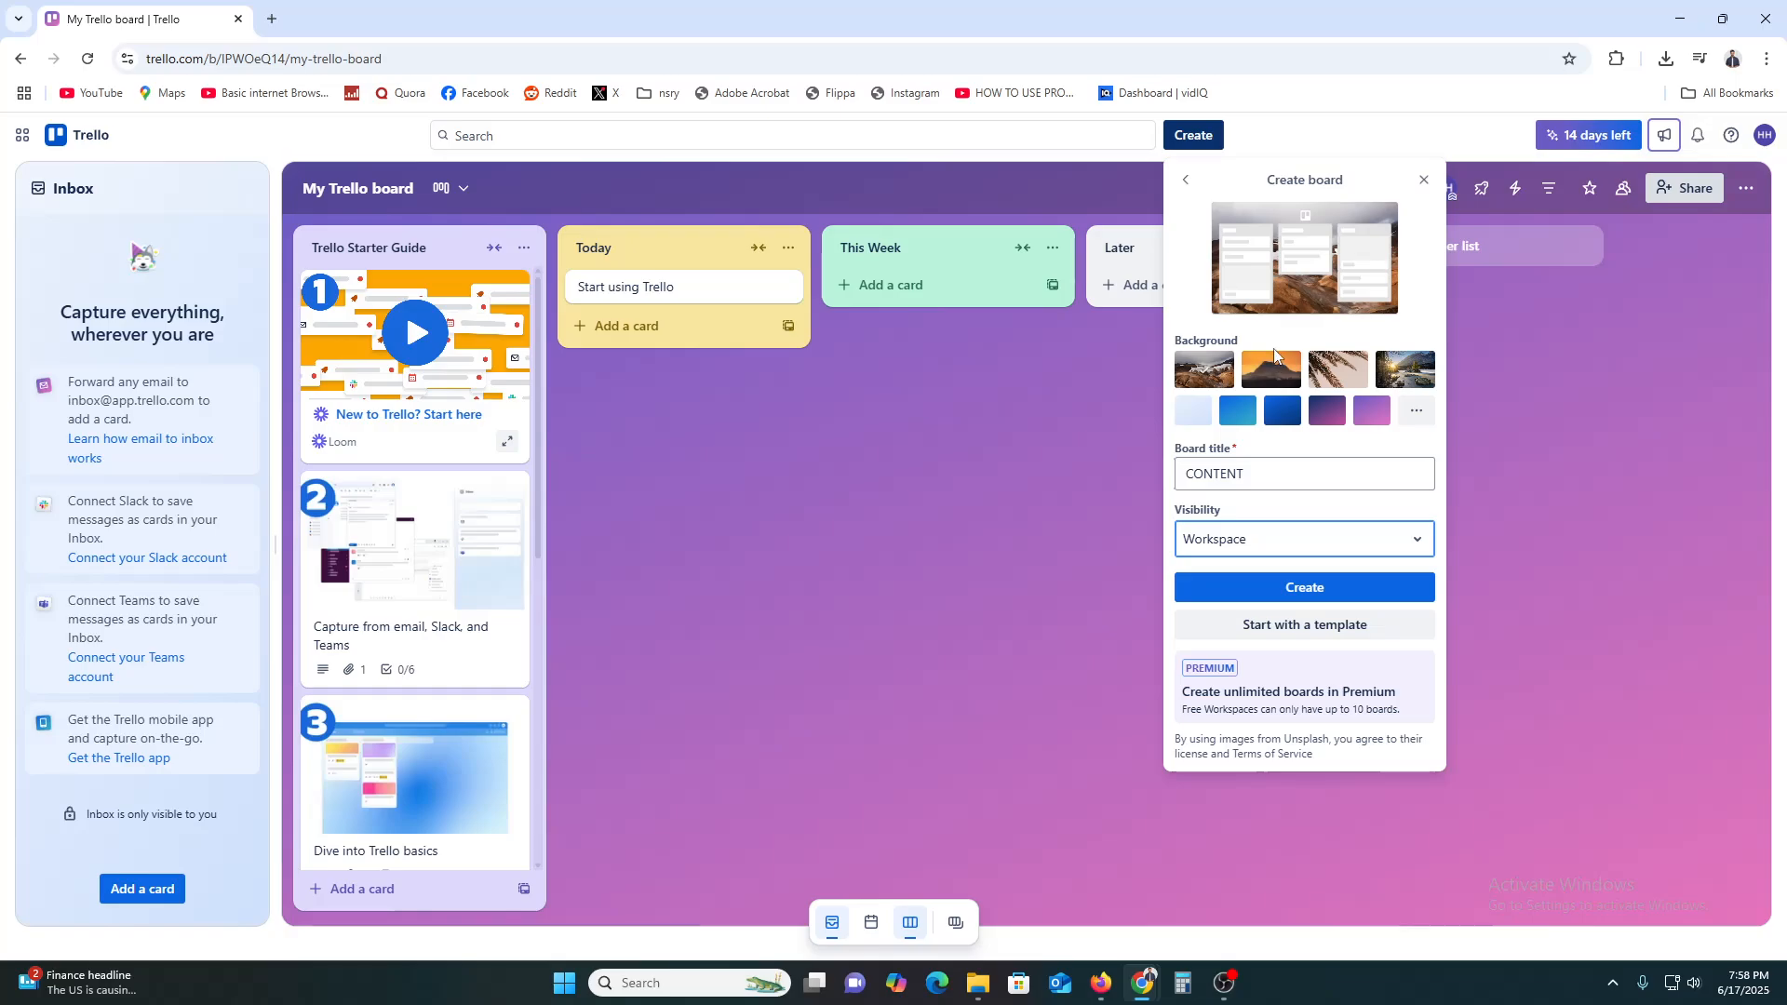
Try several backgrounds, settle on plain light blue, and create the board
left_click(1205, 416)
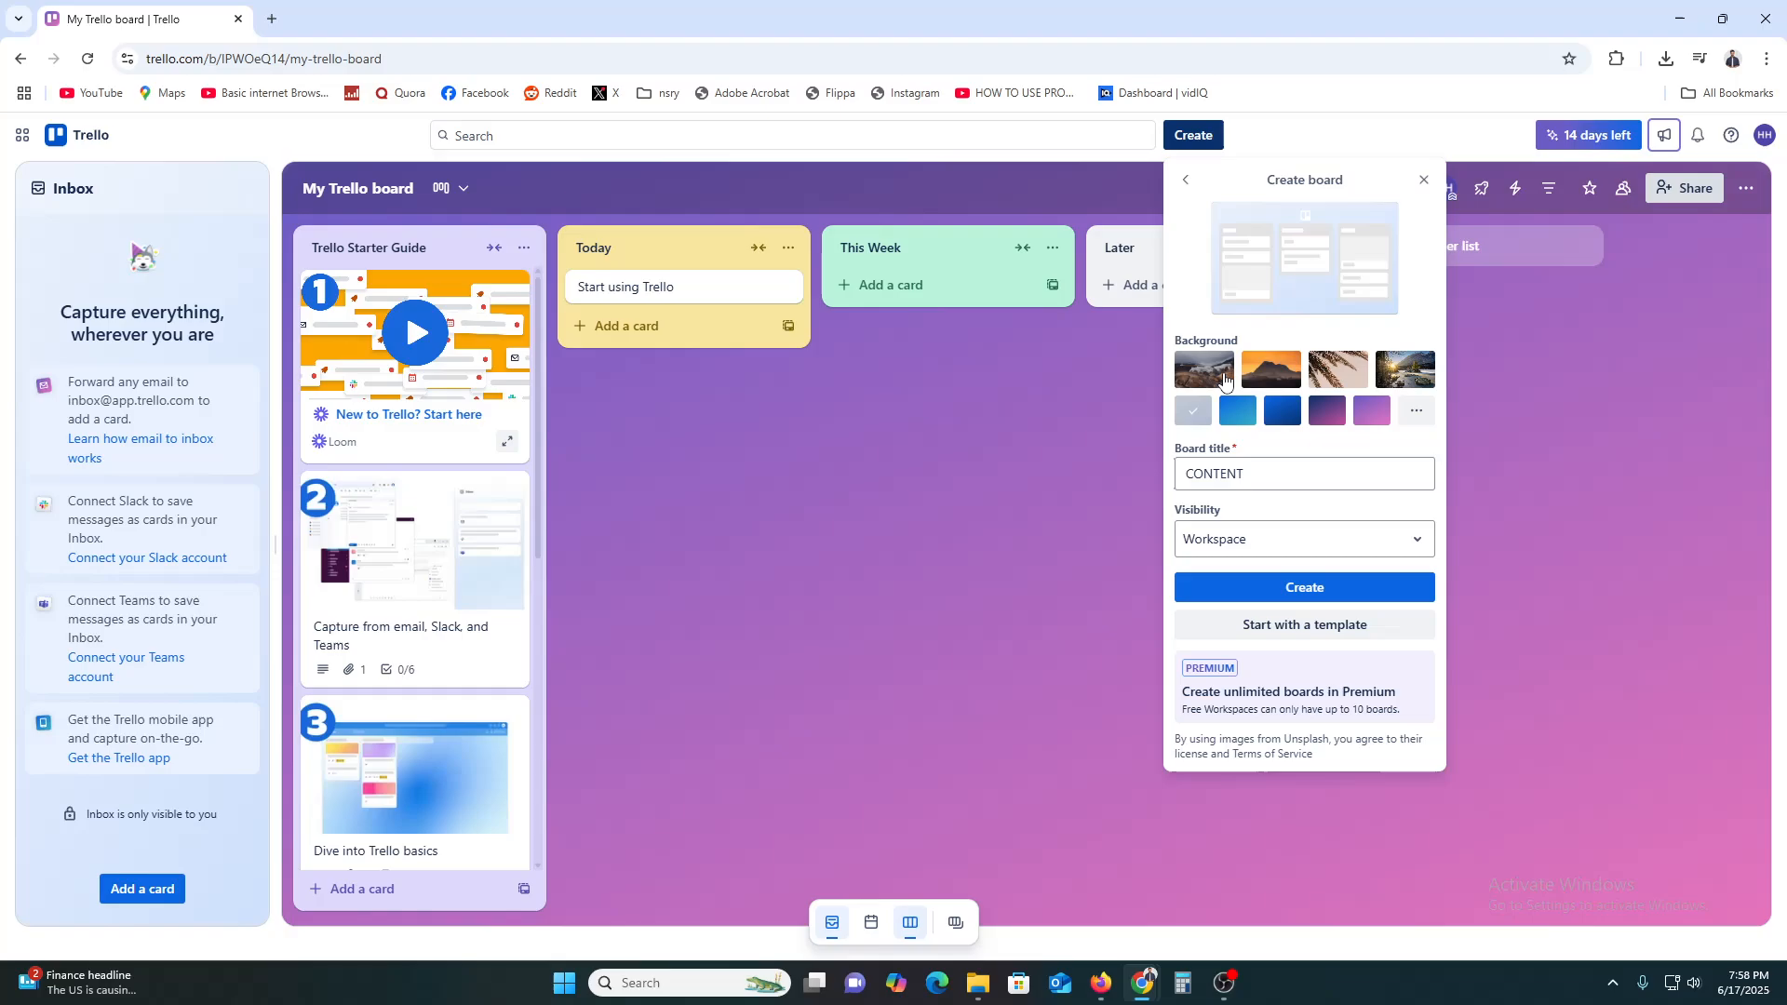
left_click(1224, 379)
left_click(1274, 372)
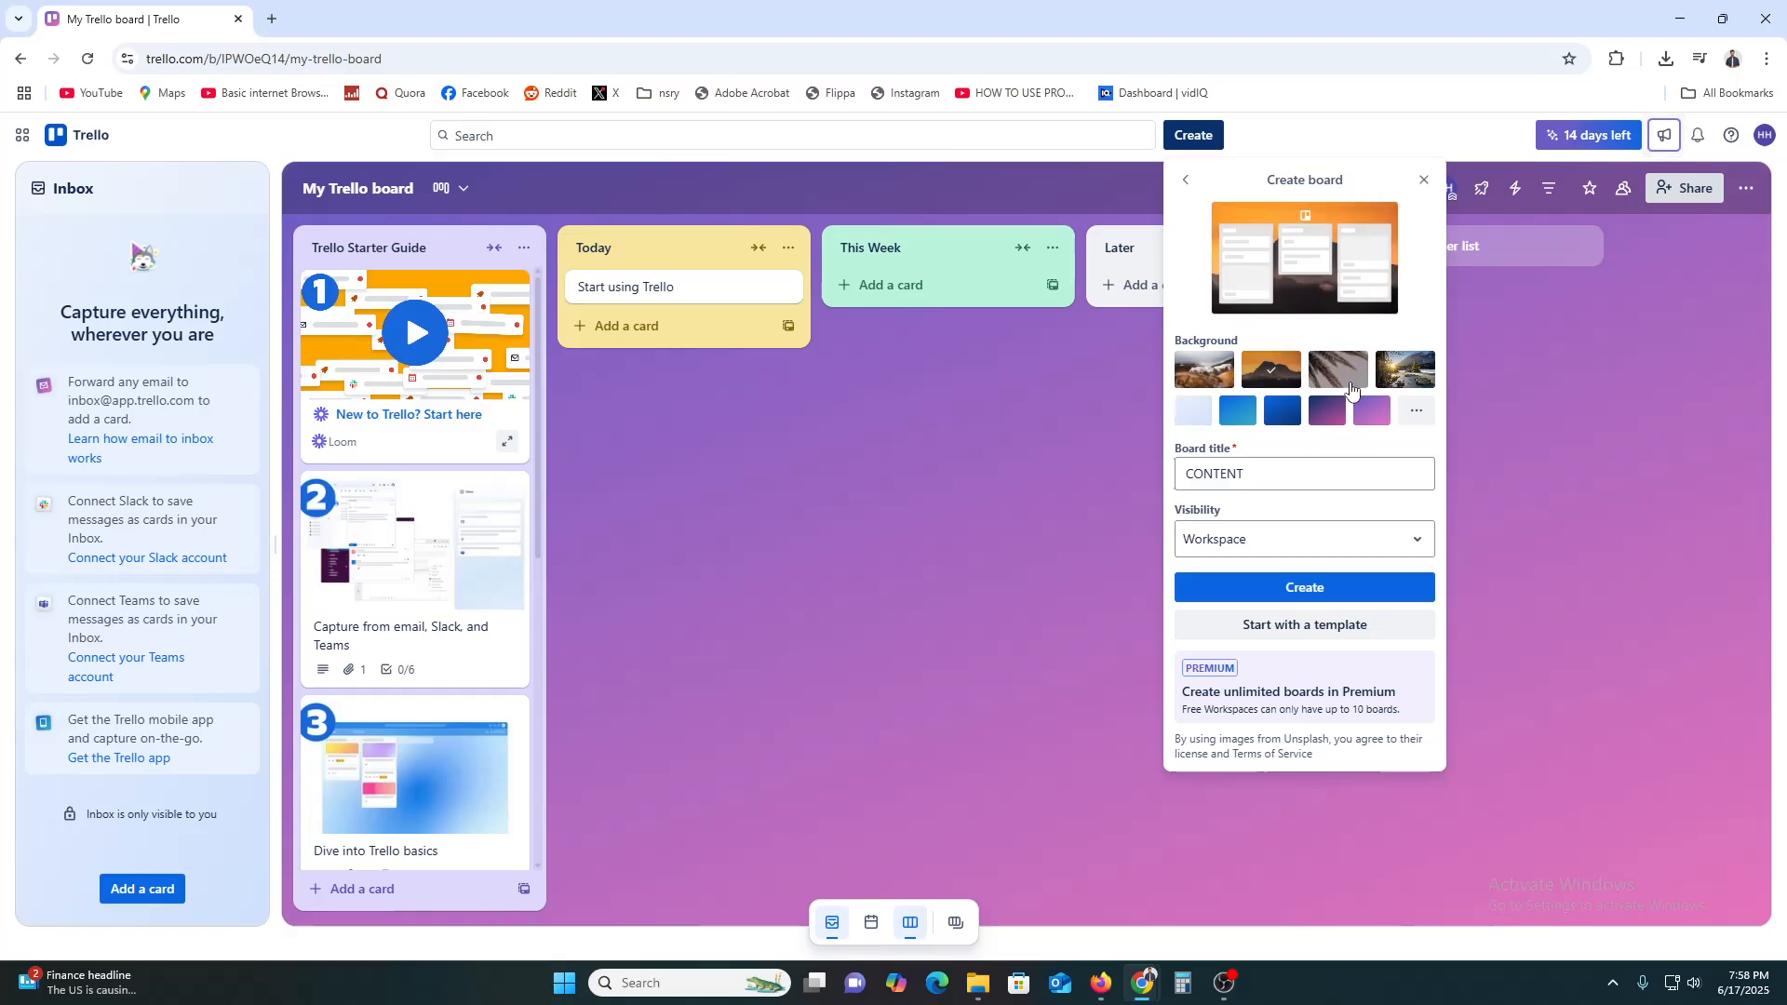
left_click(1349, 381)
left_click(1419, 372)
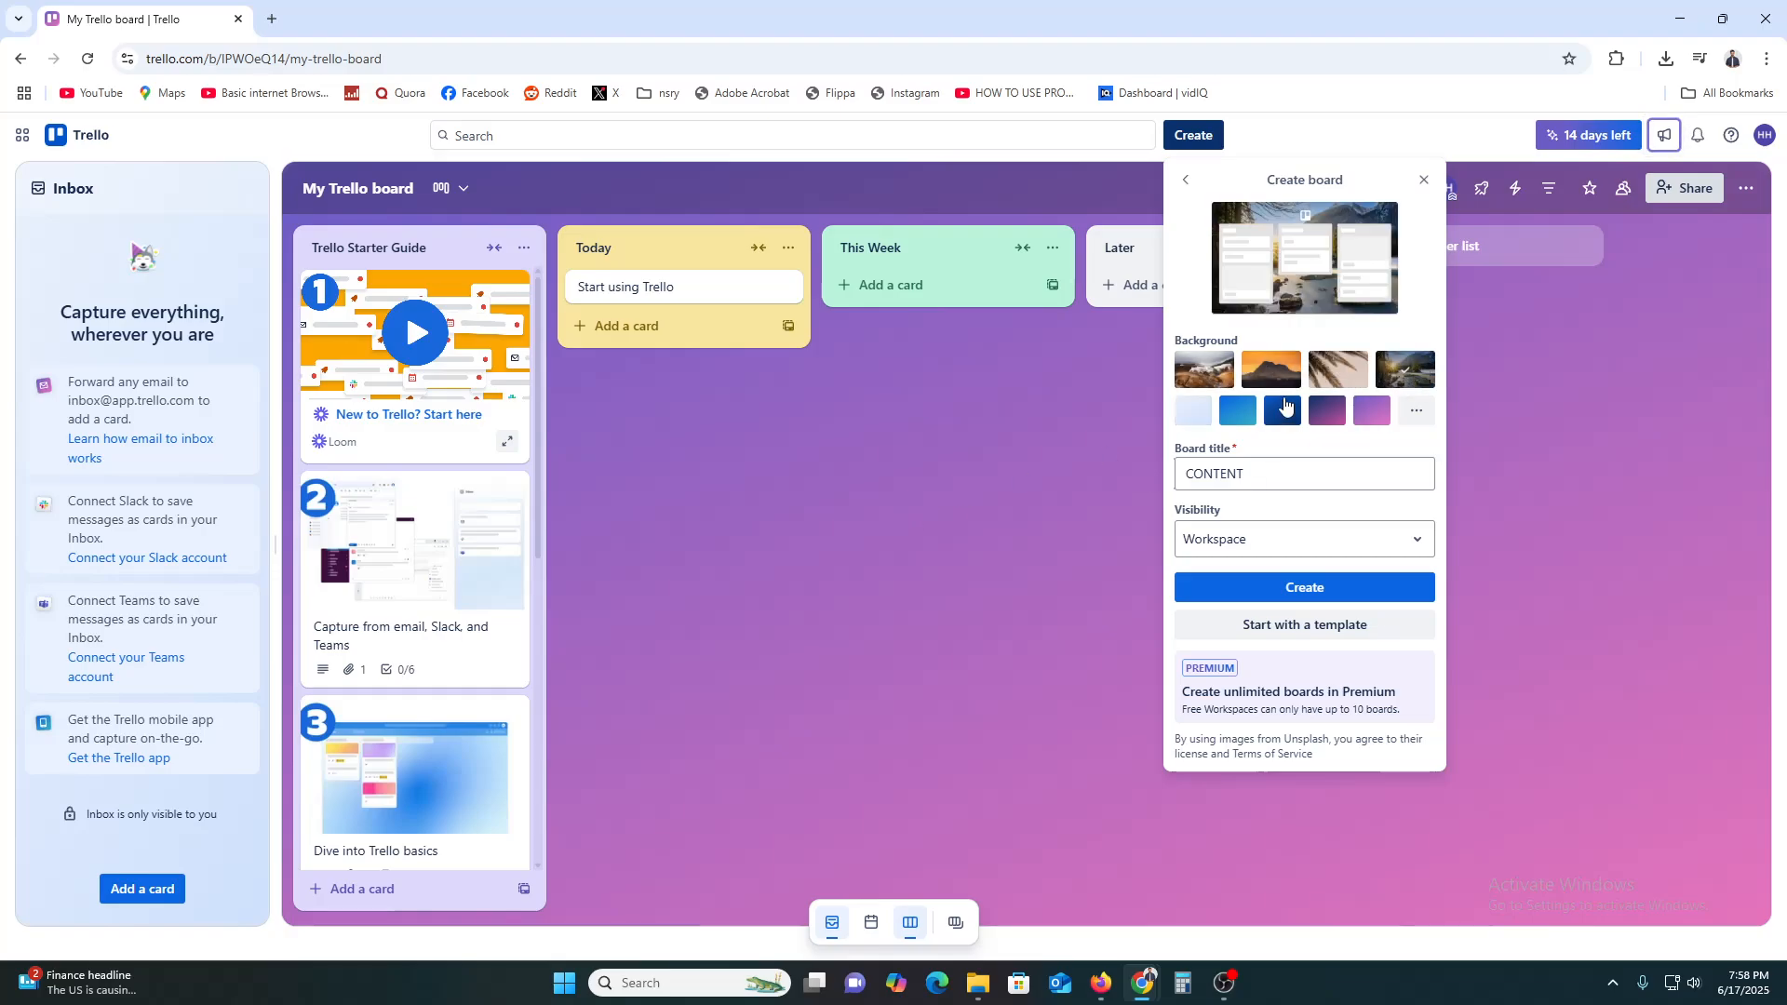
left_click(1194, 417)
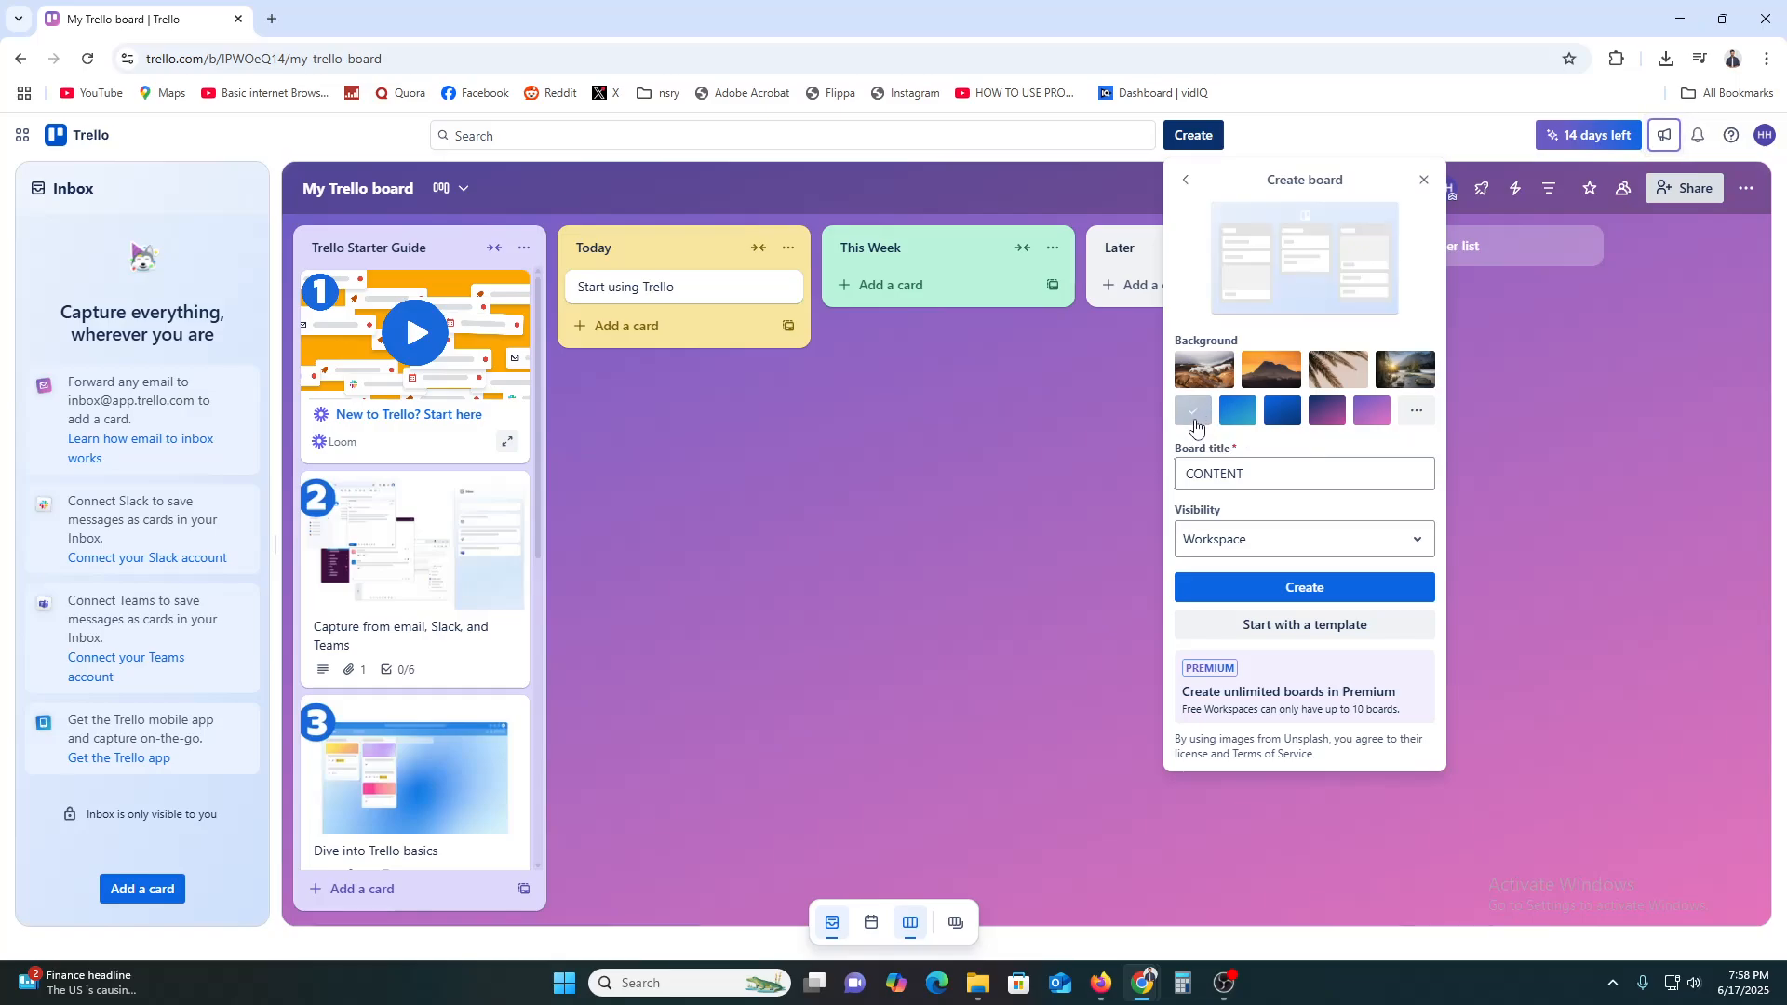
left_click(1306, 597)
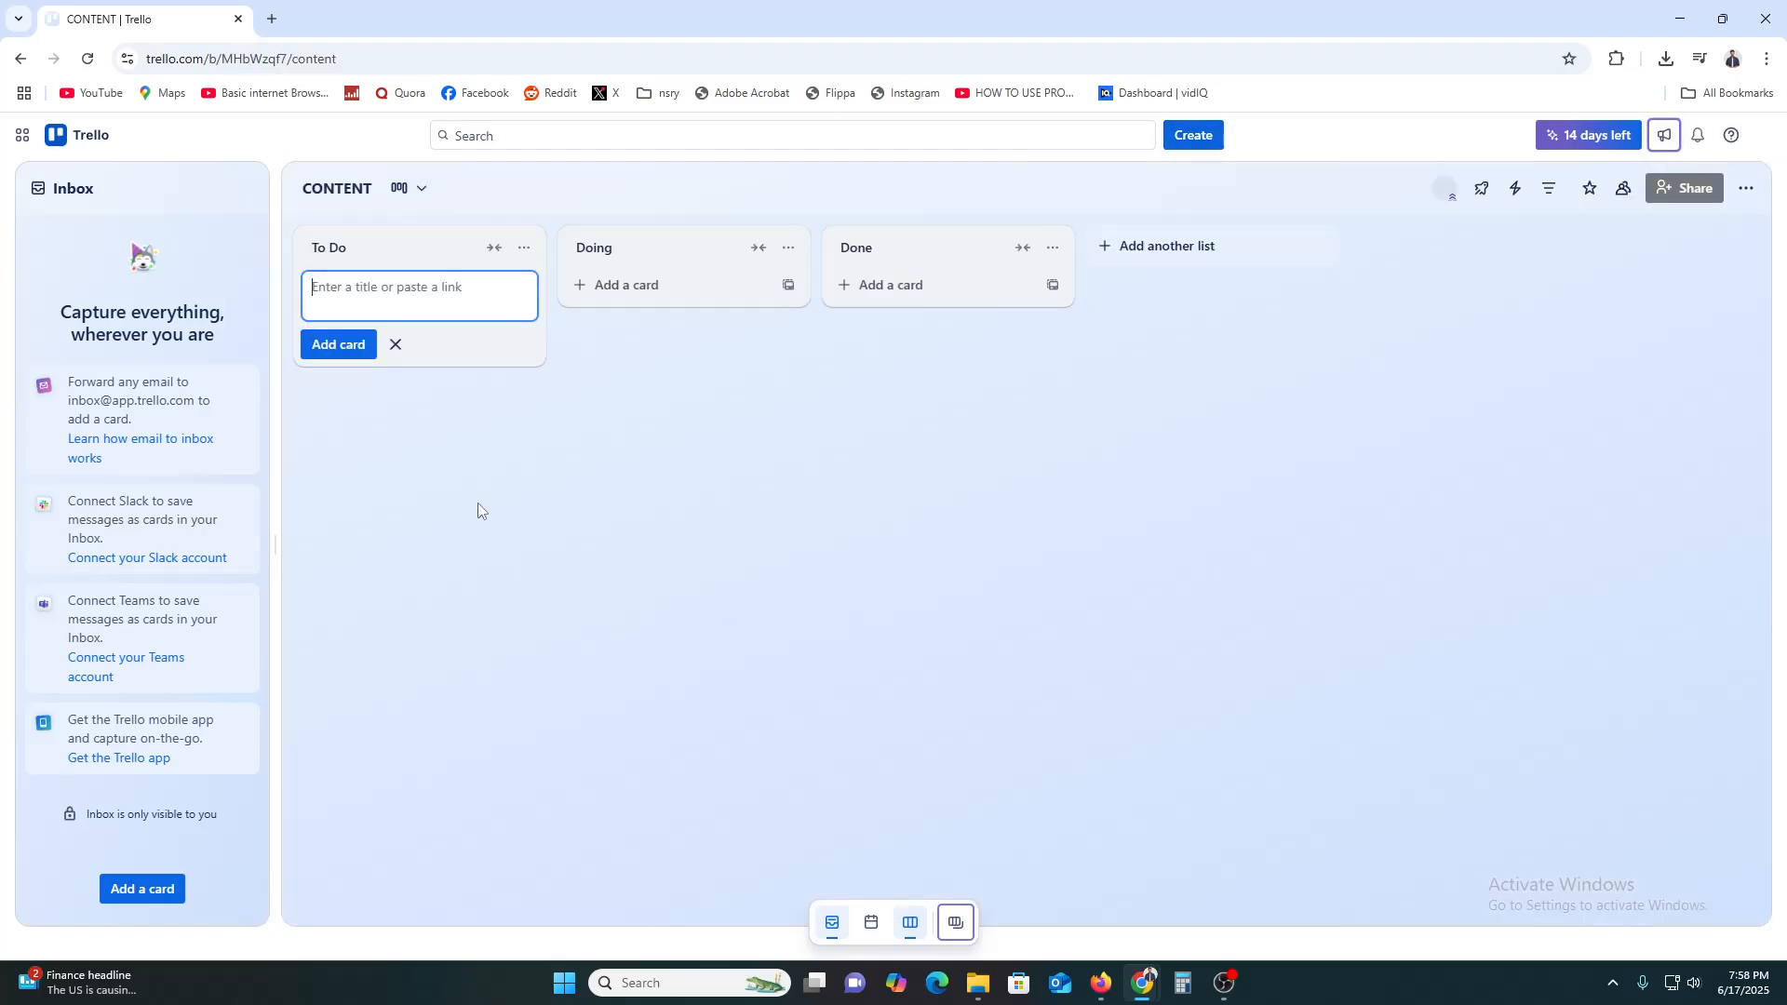
left_click(383, 290)
Add a card titled 'Script trello video' to the Inbox
left_click(147, 889)
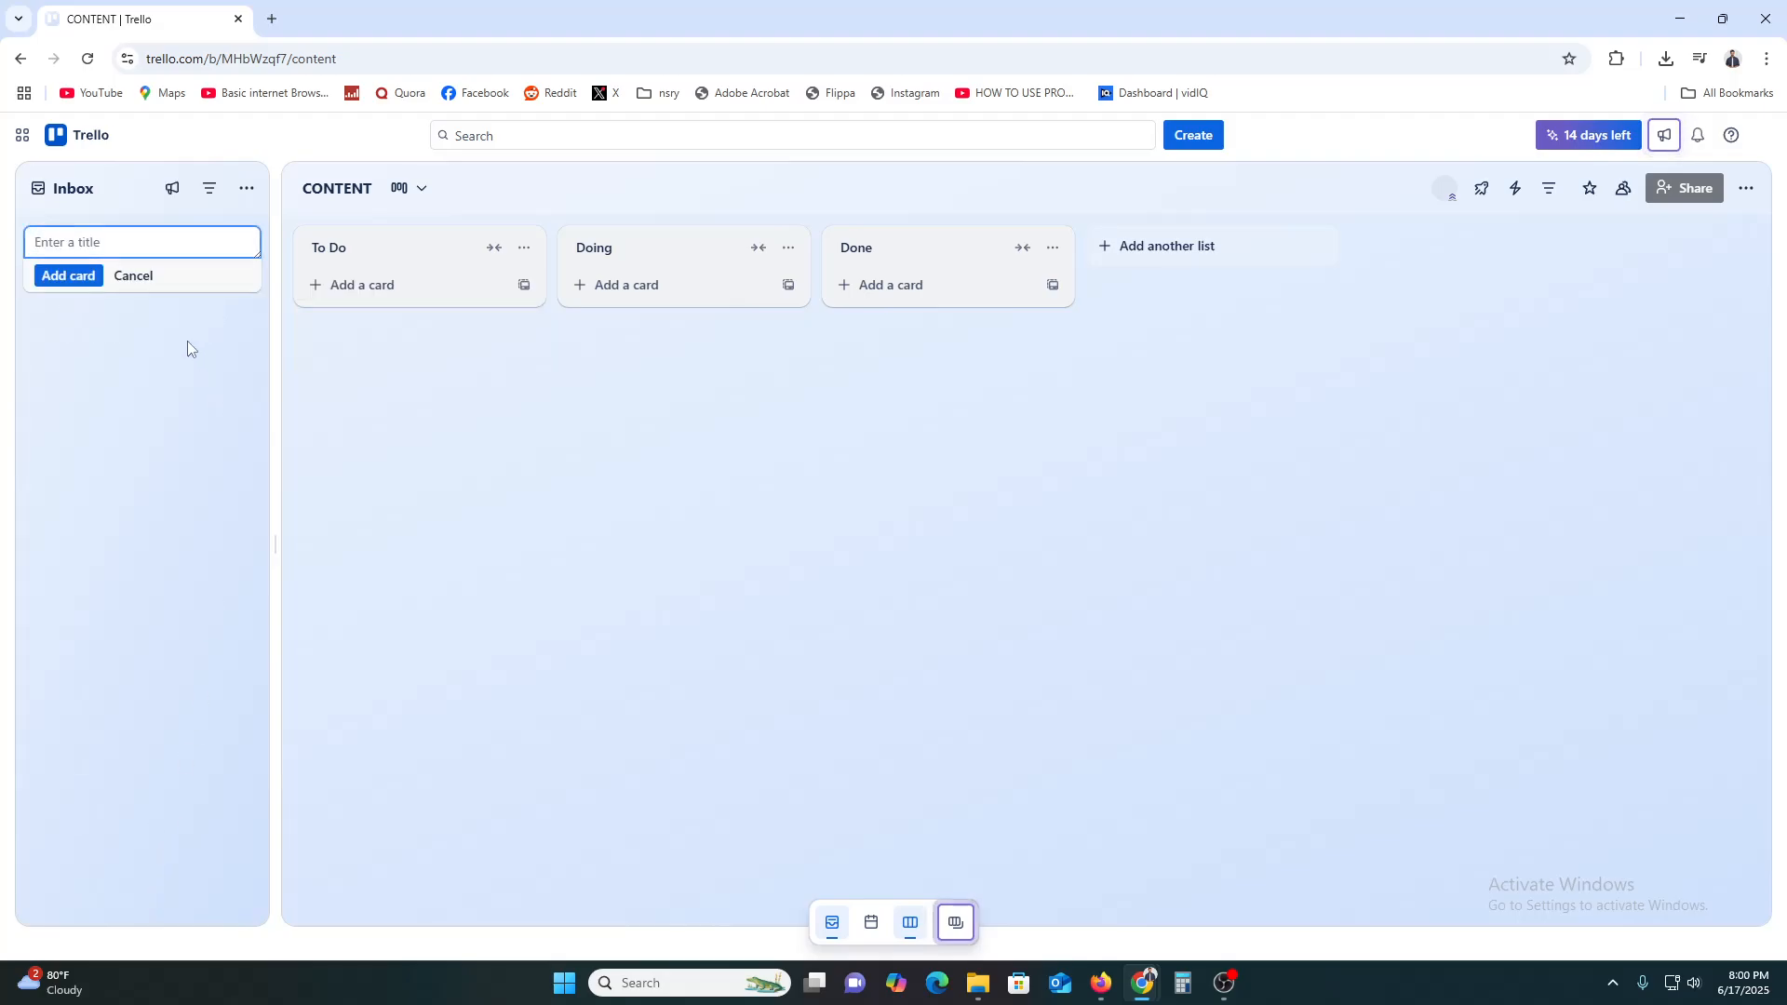
left_click(187, 271)
type("scRIP")
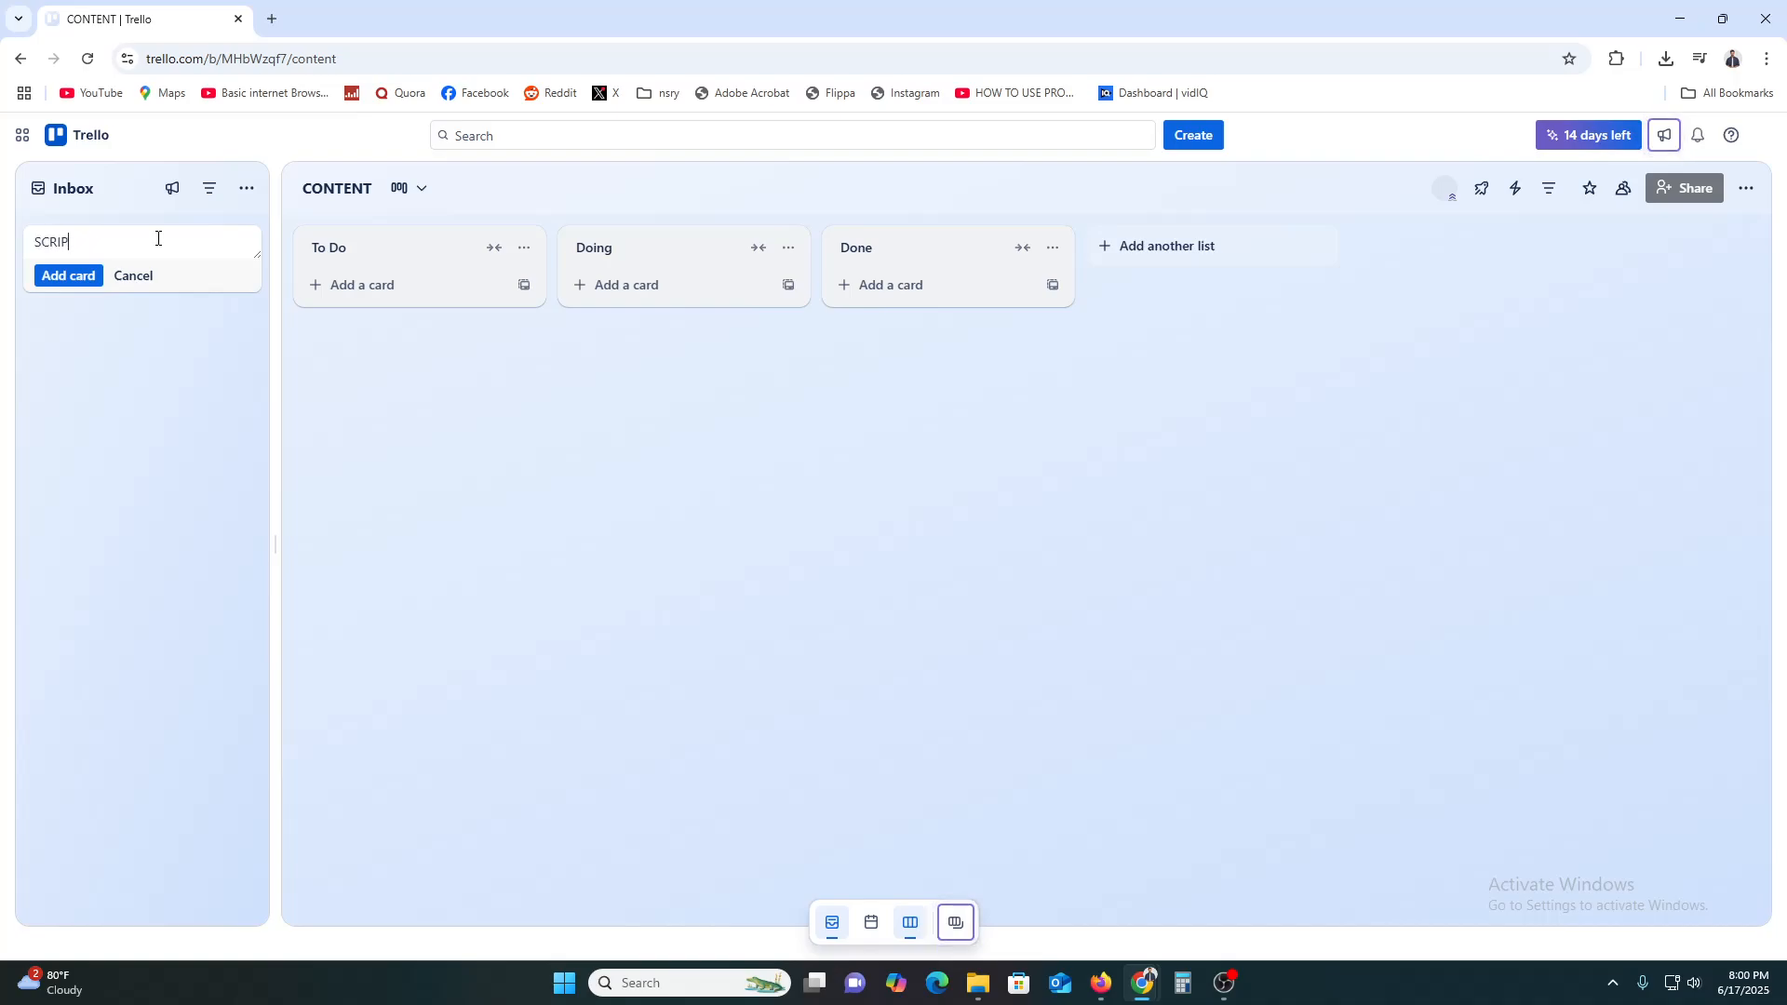
type("T")
key("BackSpace")
key("BackSpace")
type("cr")
key("BackSpace")
left_click(70, 276)
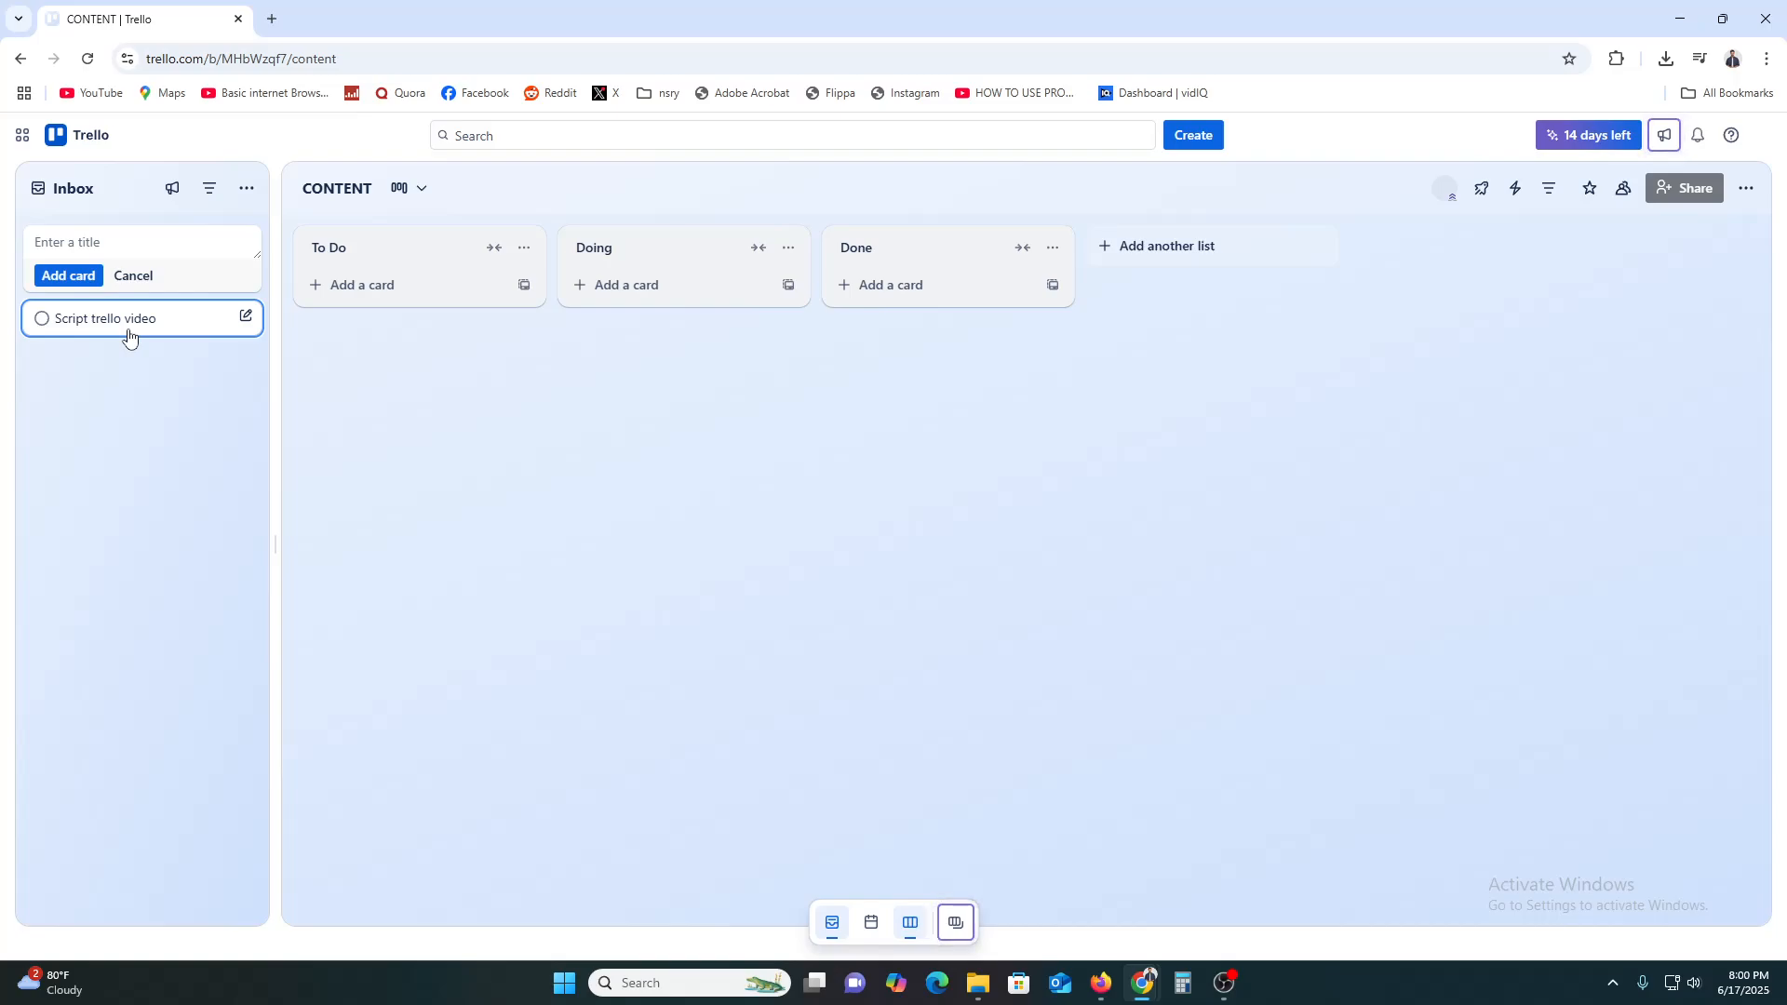
Open the Script trello video card's details
left_click(93, 318)
left_click(86, 282)
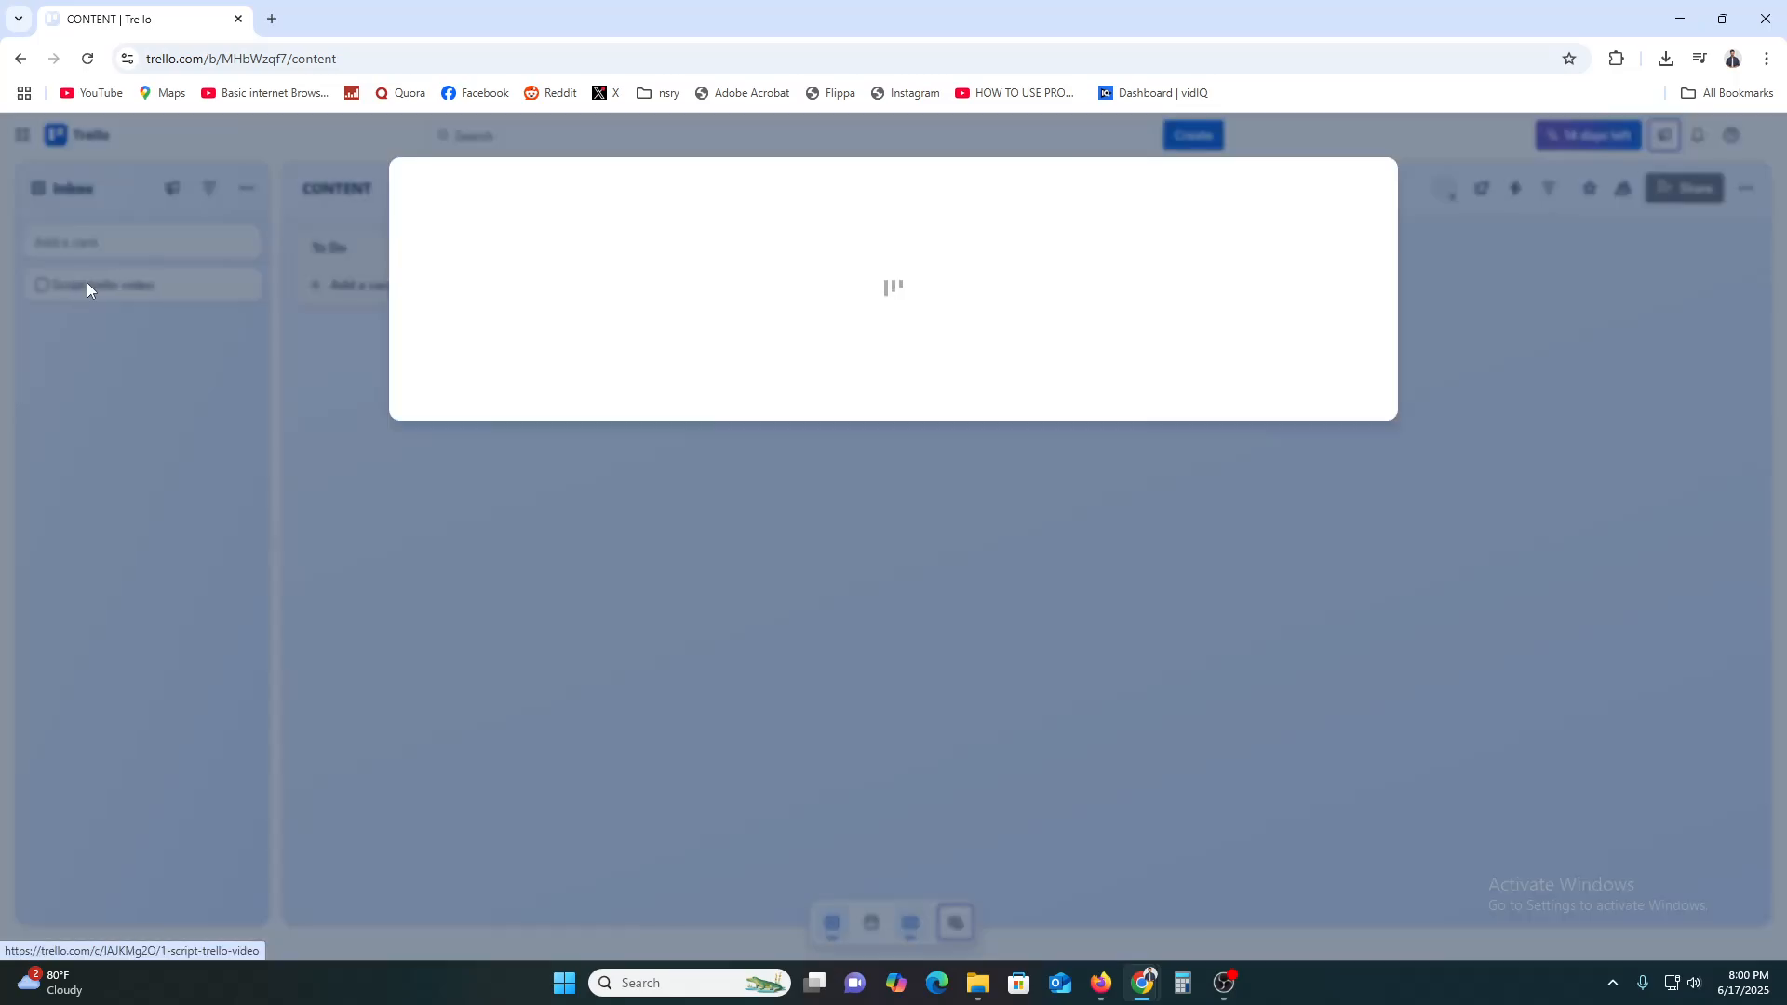
left_click(1368, 184)
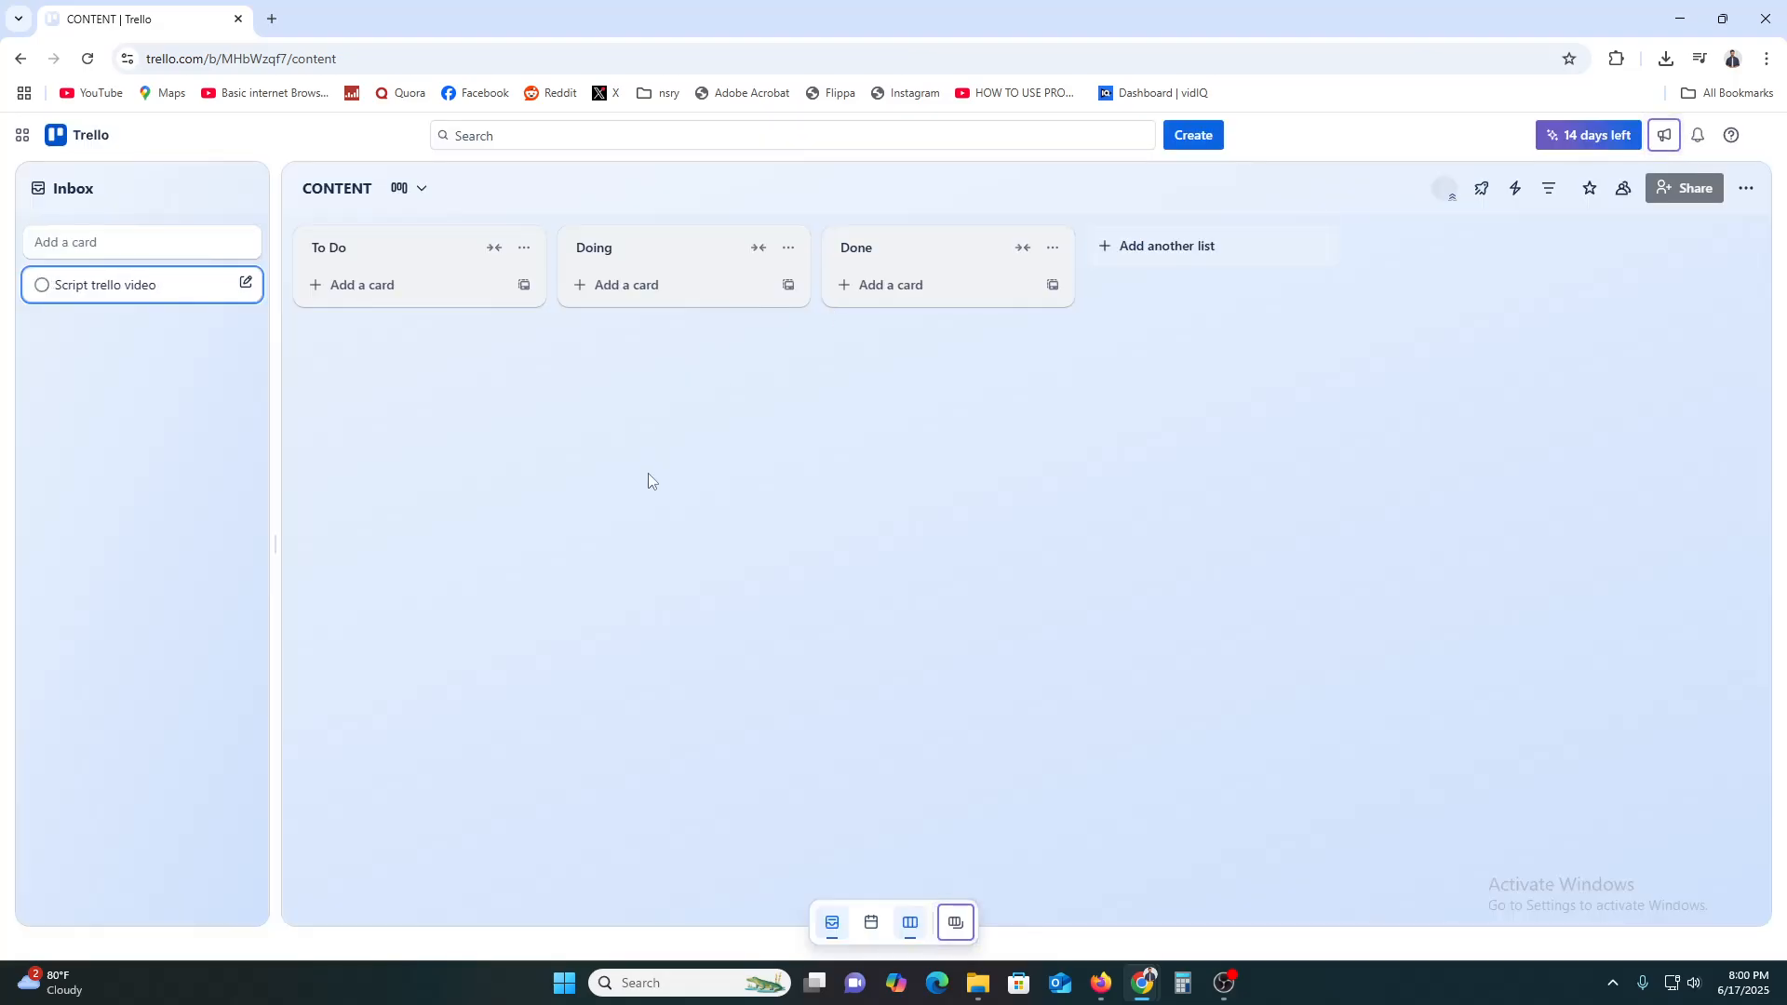
left_click(119, 290)
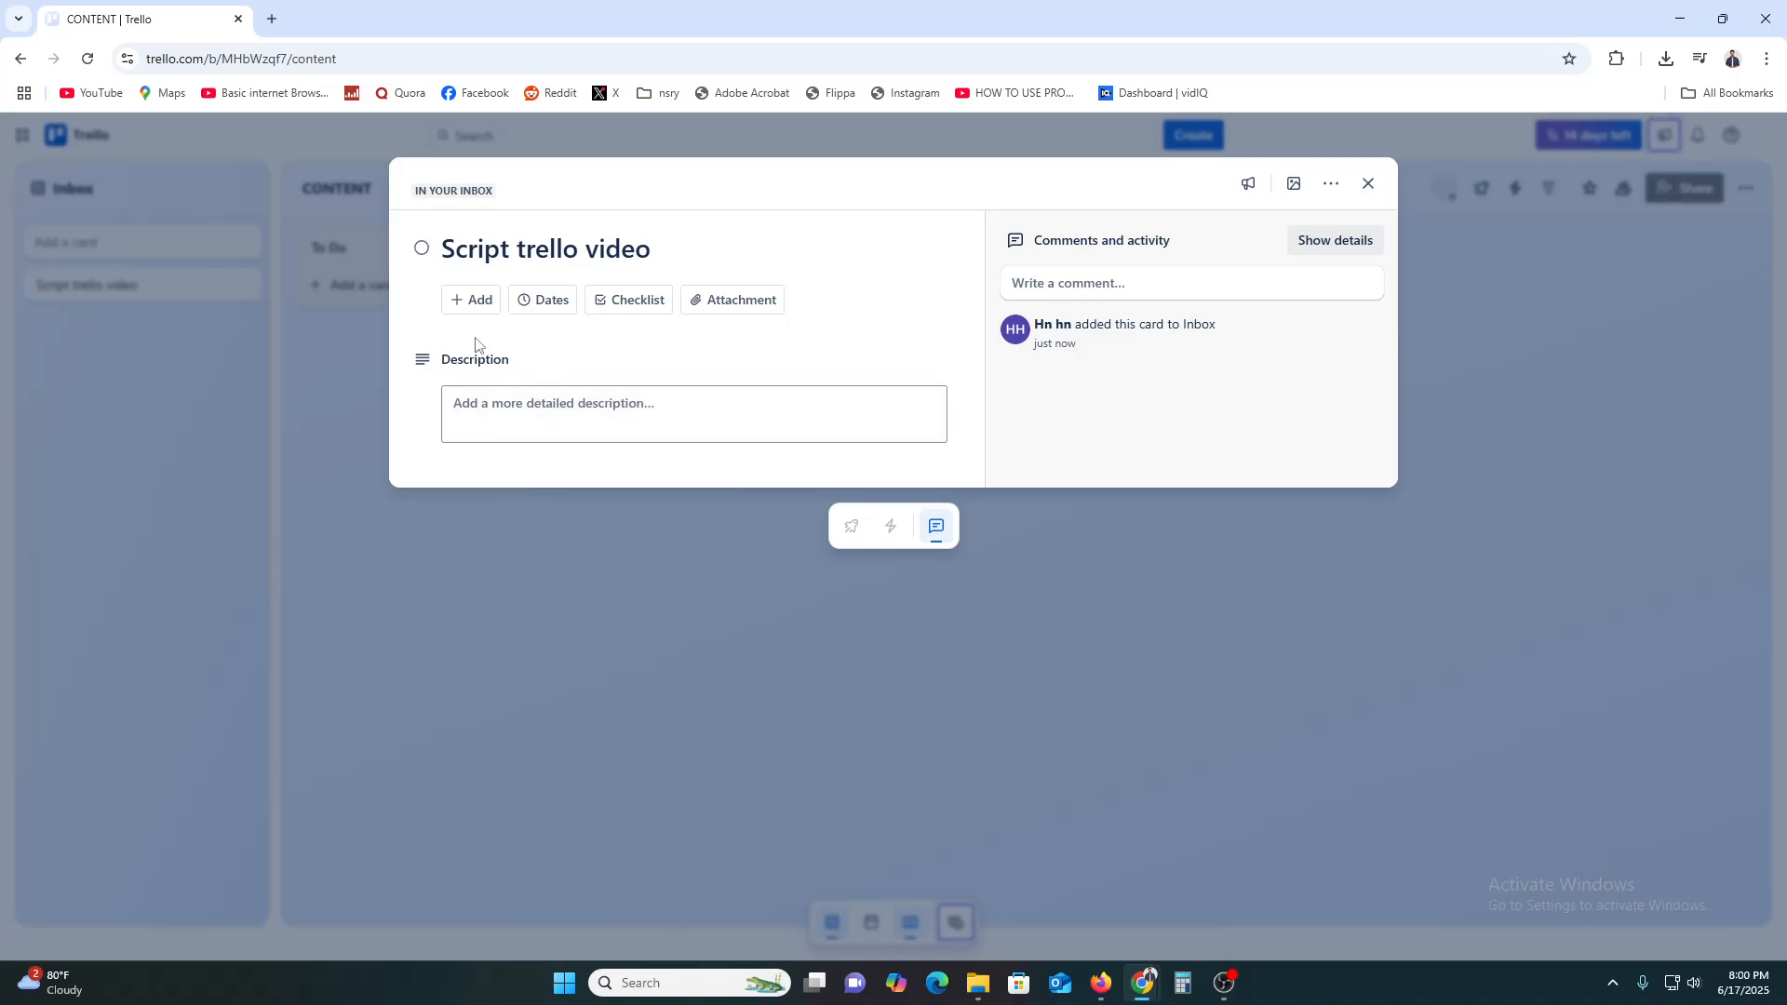
Look at the card's Add and Attachment options, then dismiss them
left_click(483, 304)
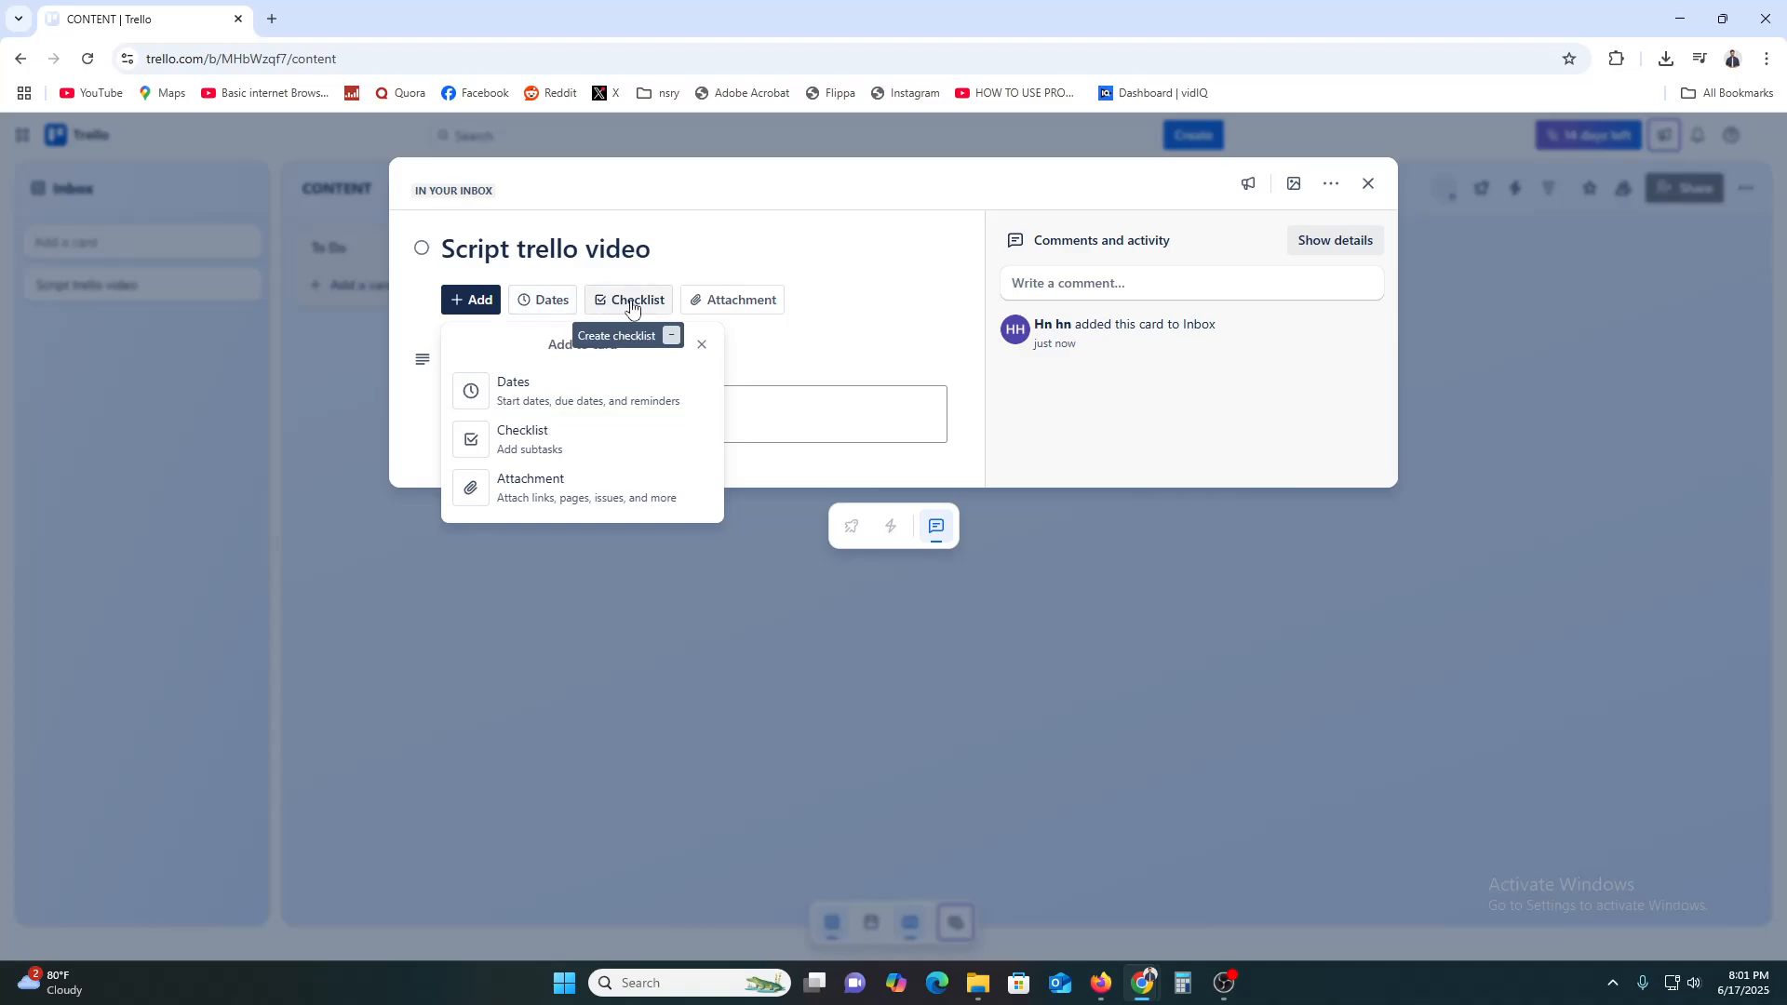
left_click(825, 322)
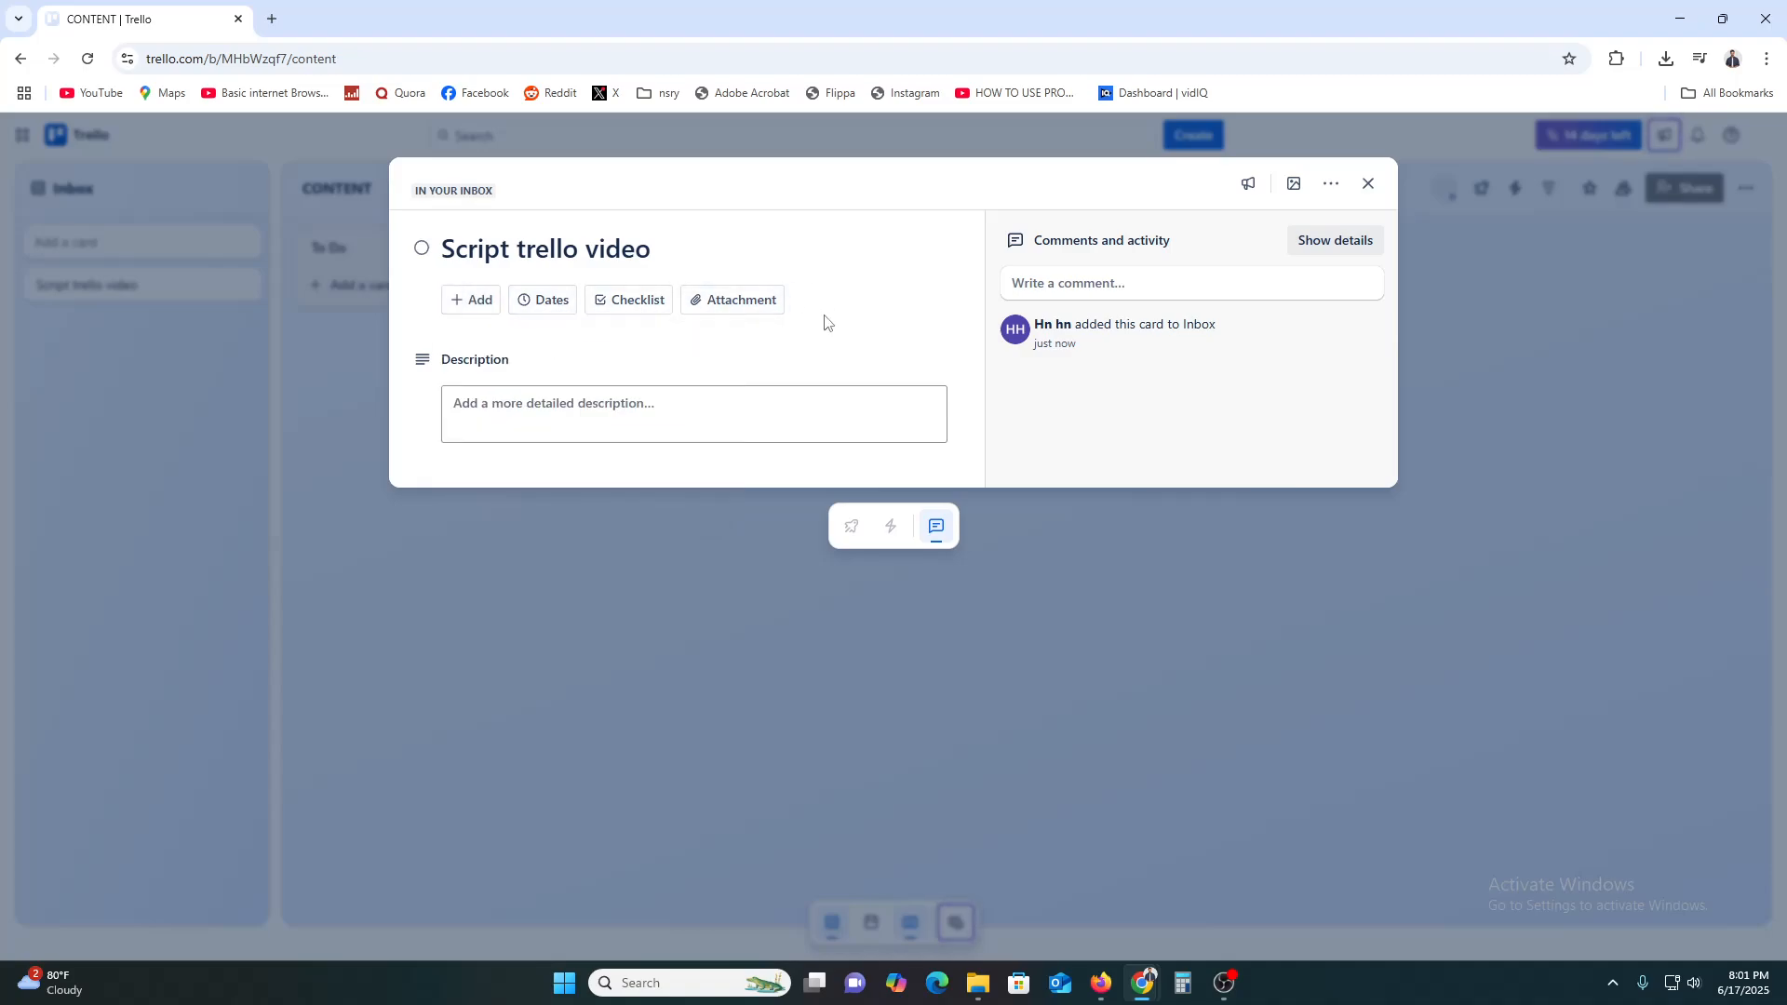
left_click(748, 303)
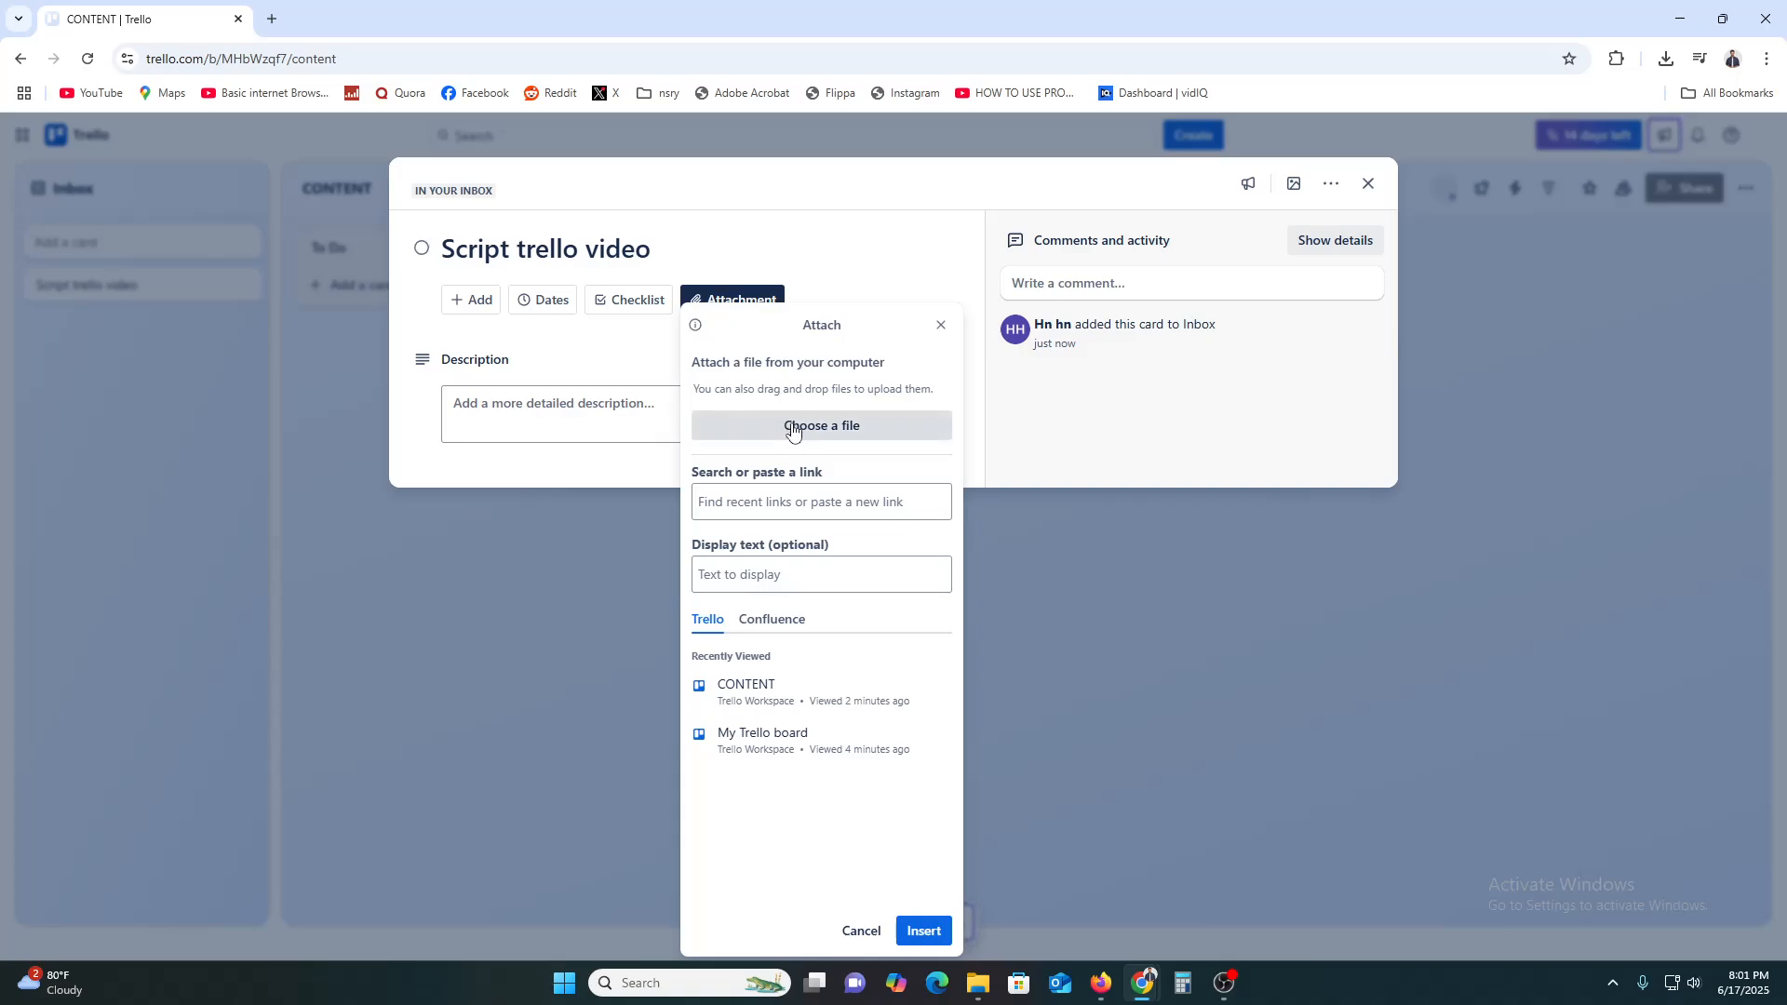
left_click(796, 435)
left_click(552, 347)
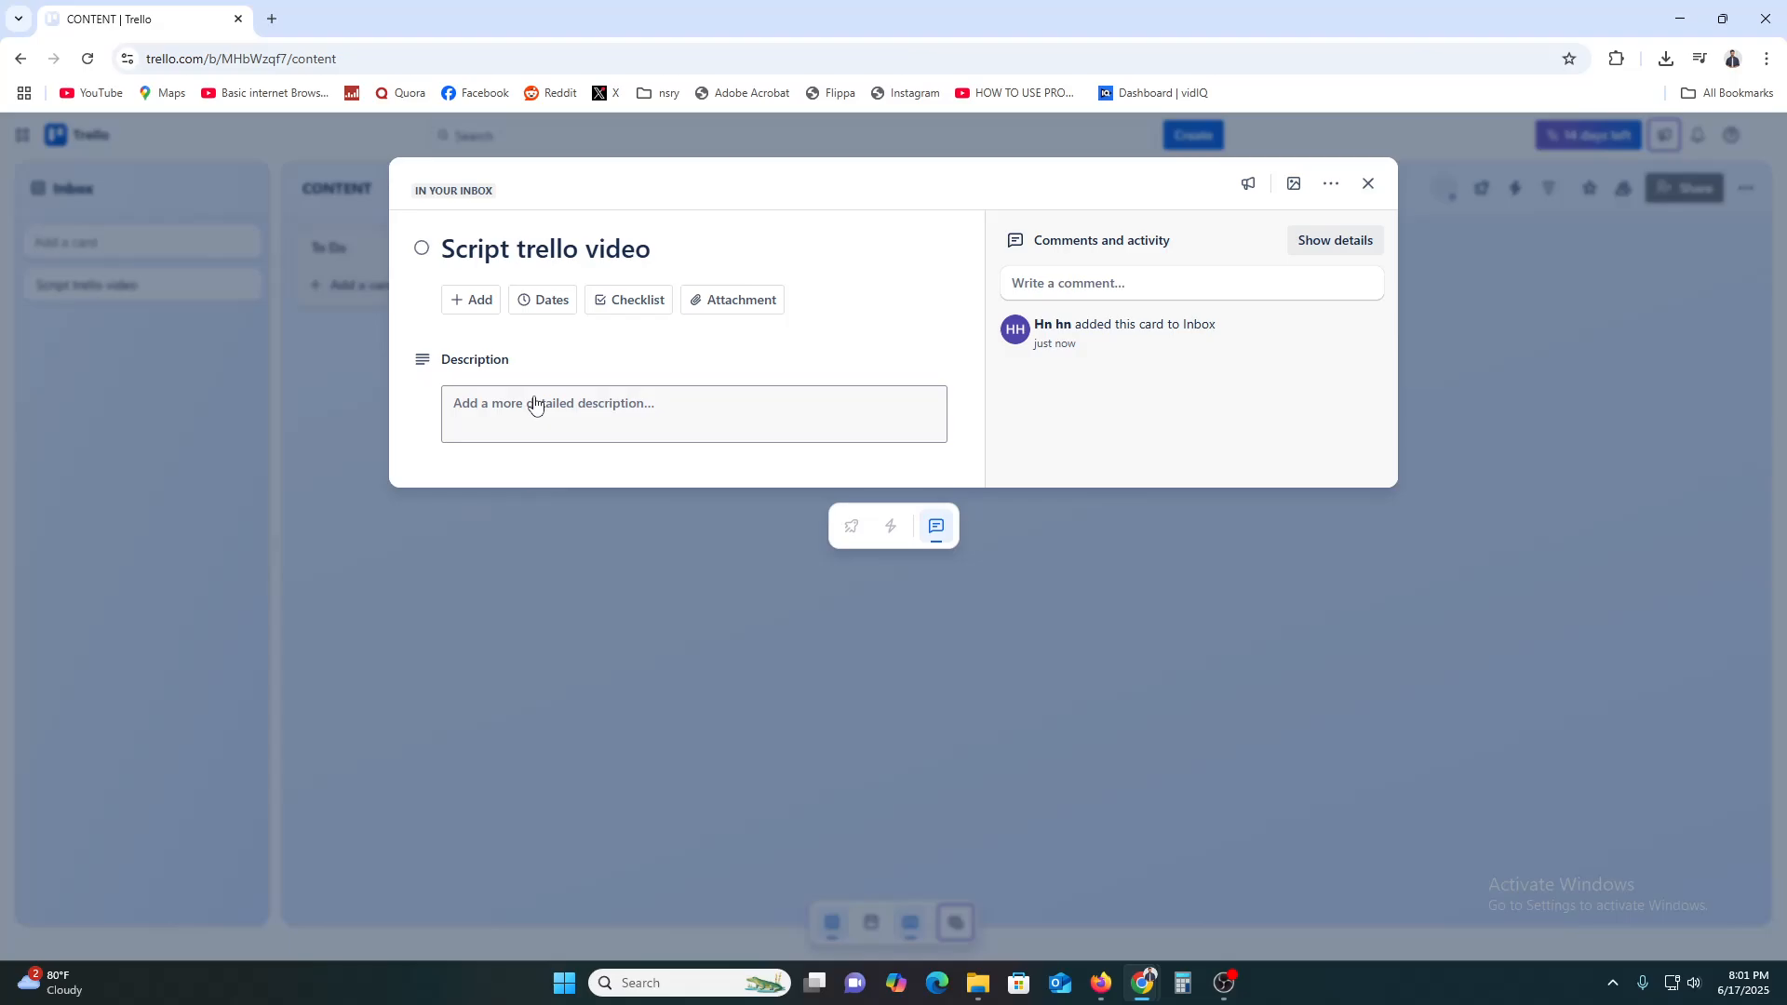
Set the card's due date to Jun 18 and add a short description
left_click(547, 302)
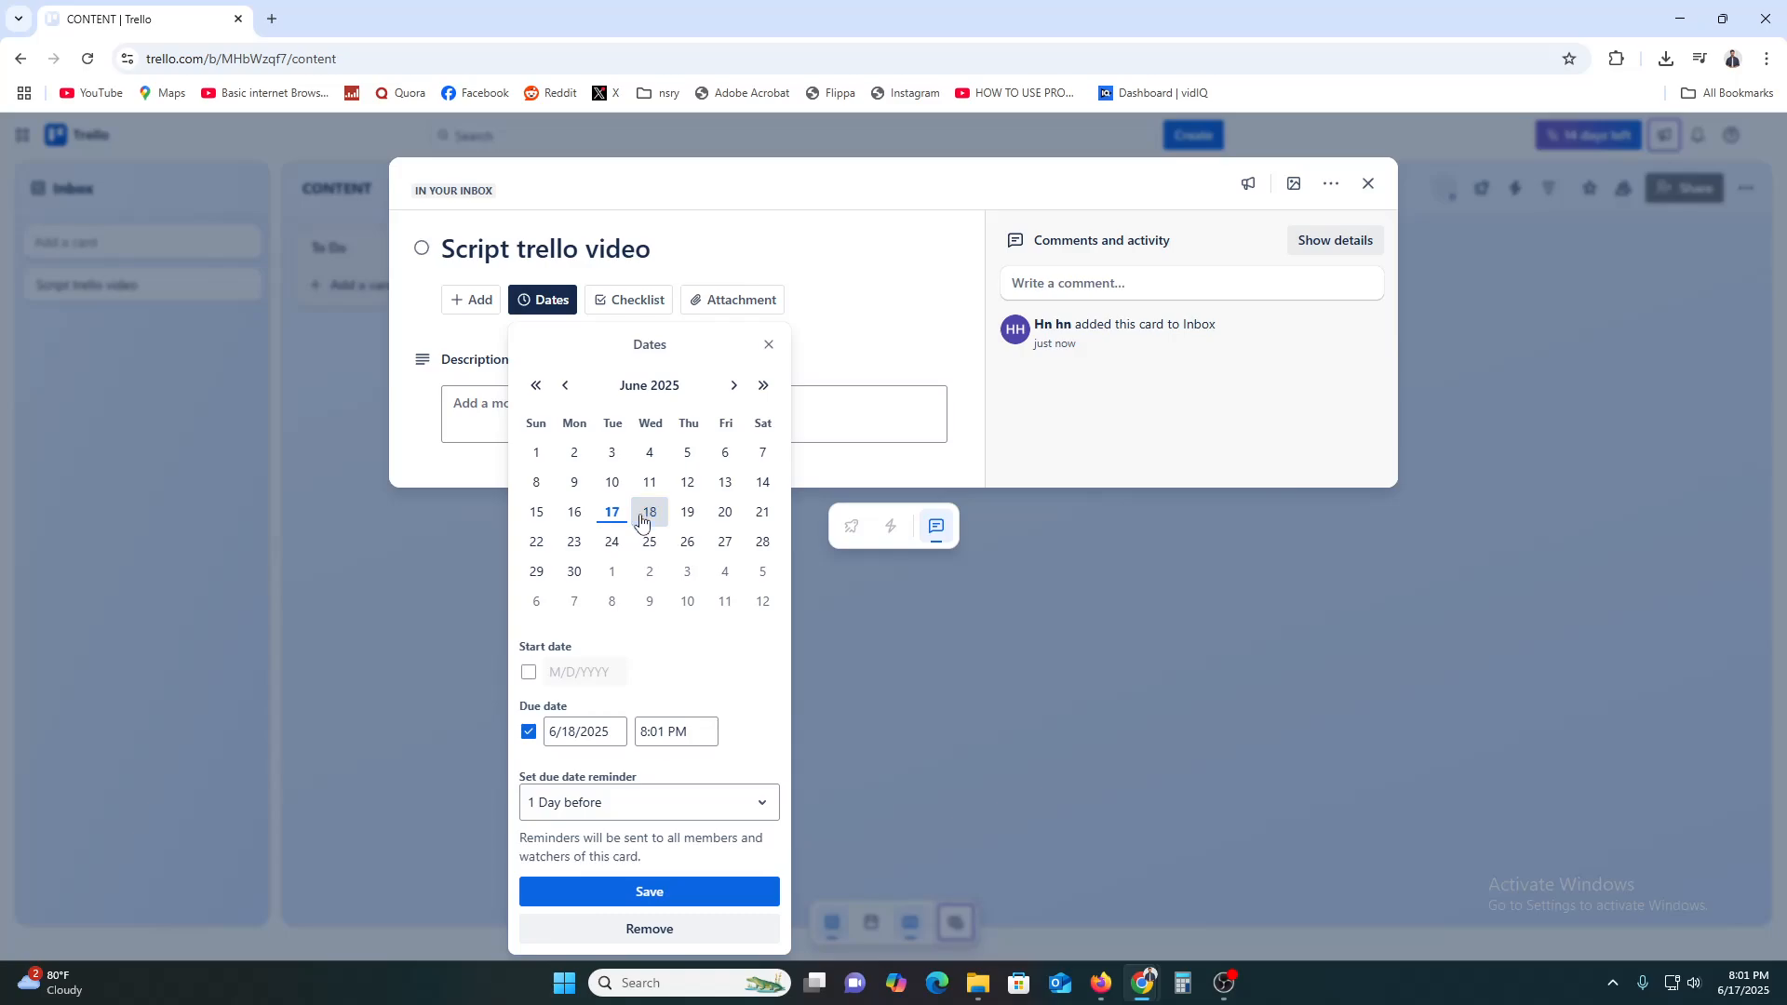
left_click(656, 893)
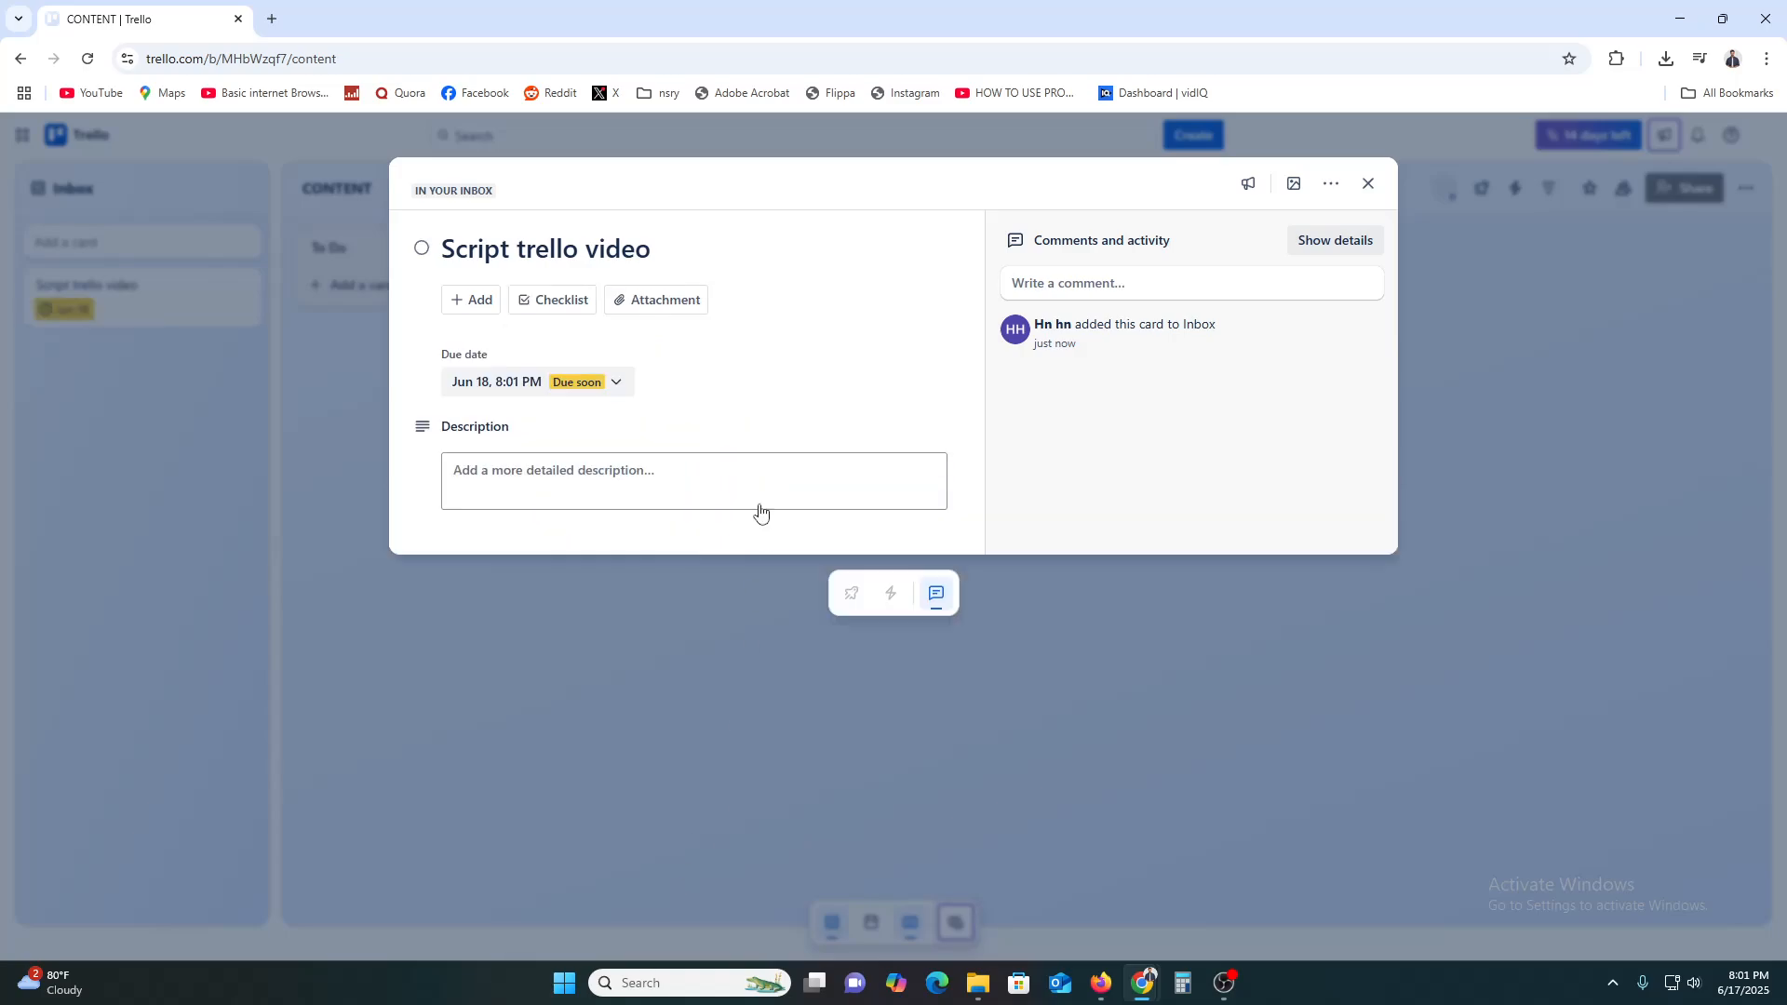
left_click(554, 475)
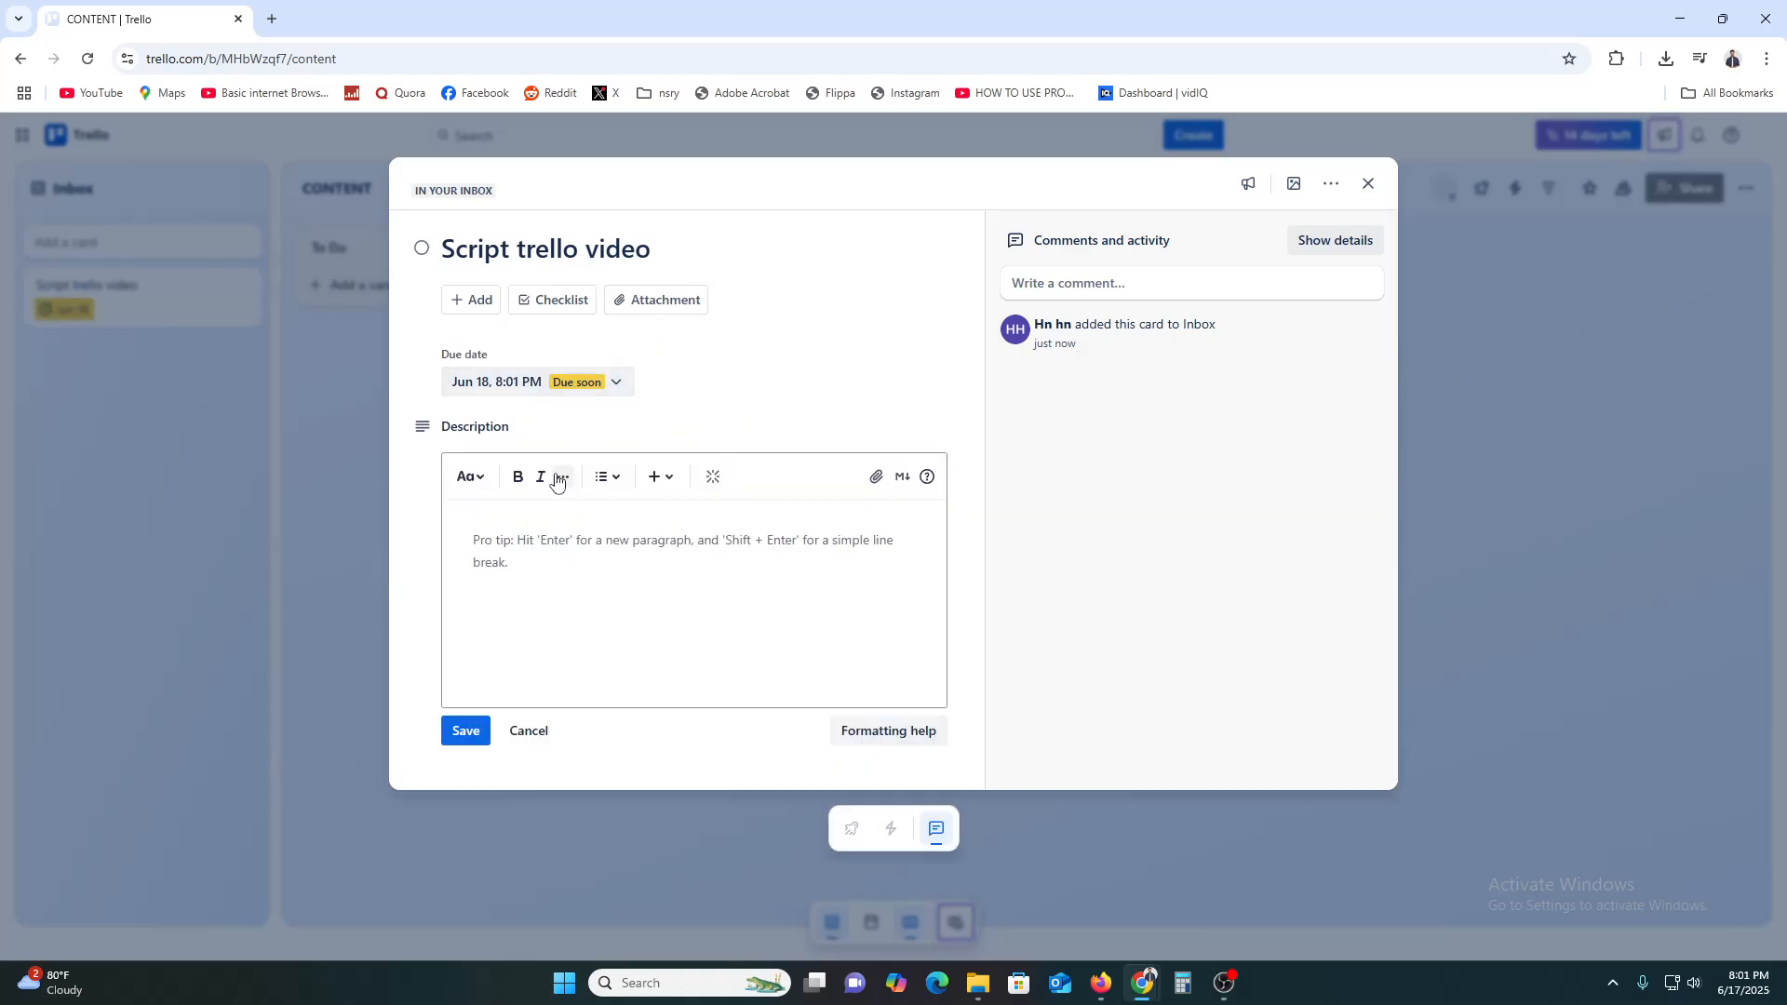
left_click(587, 547)
type("DEMO")
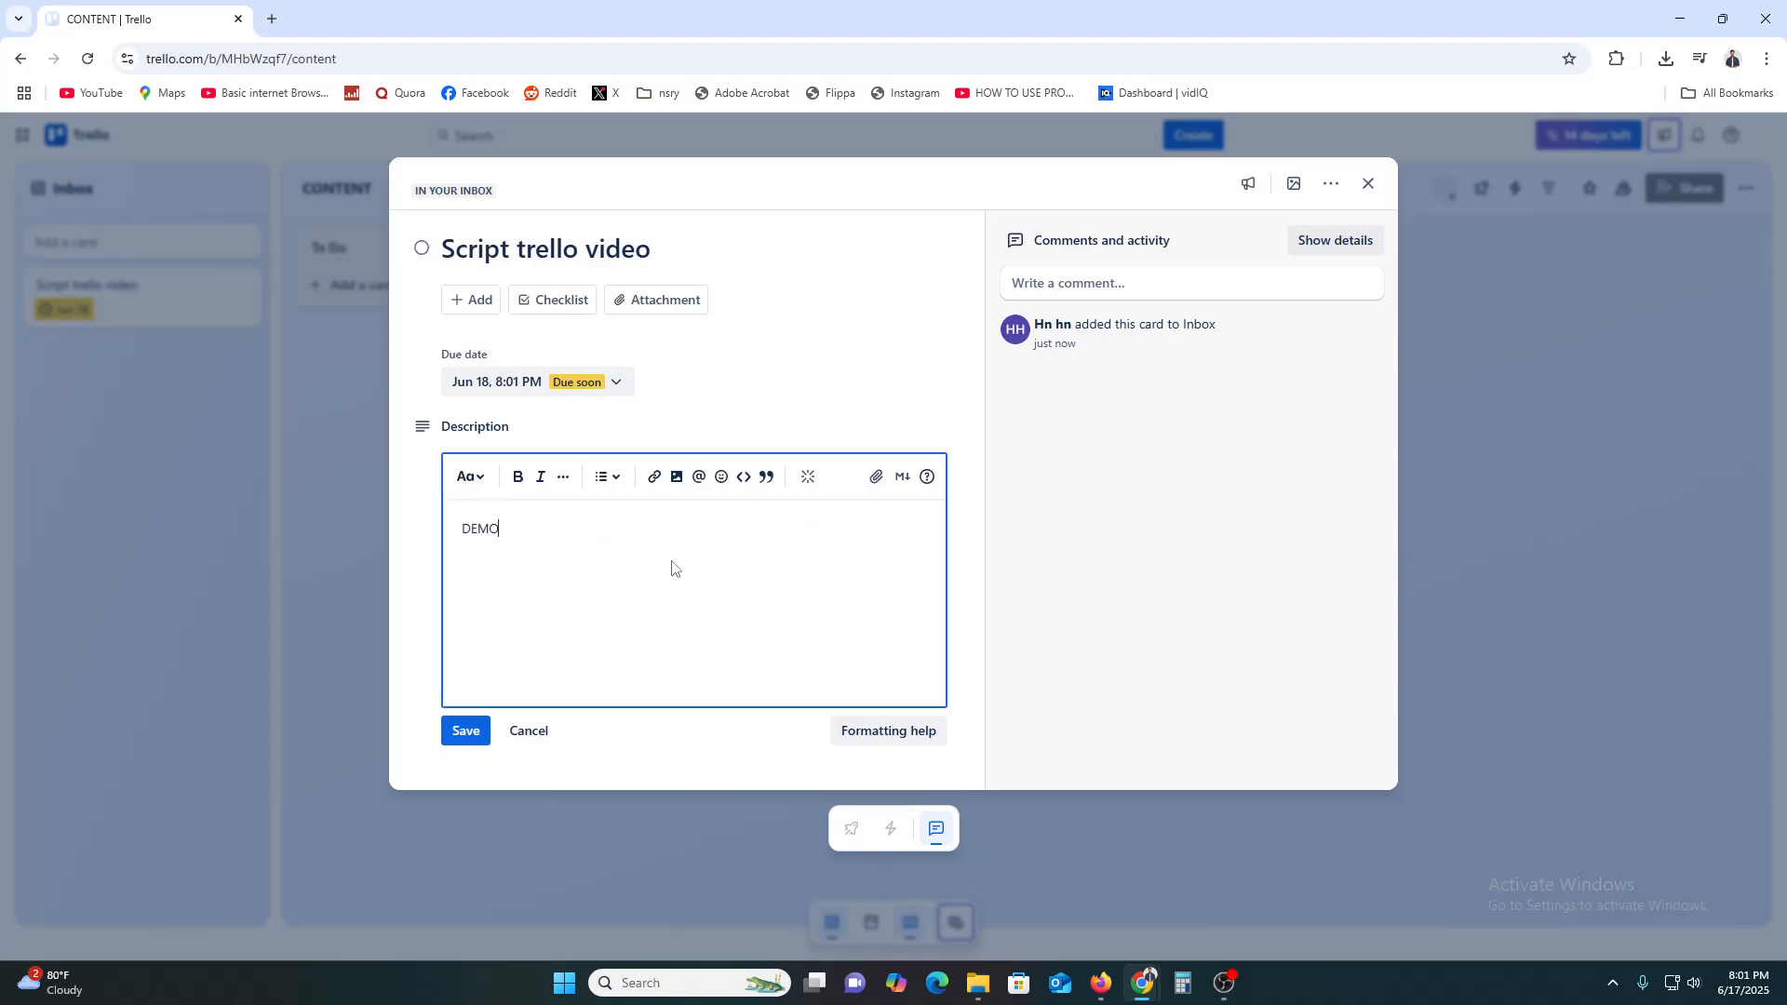
left_click(1109, 618)
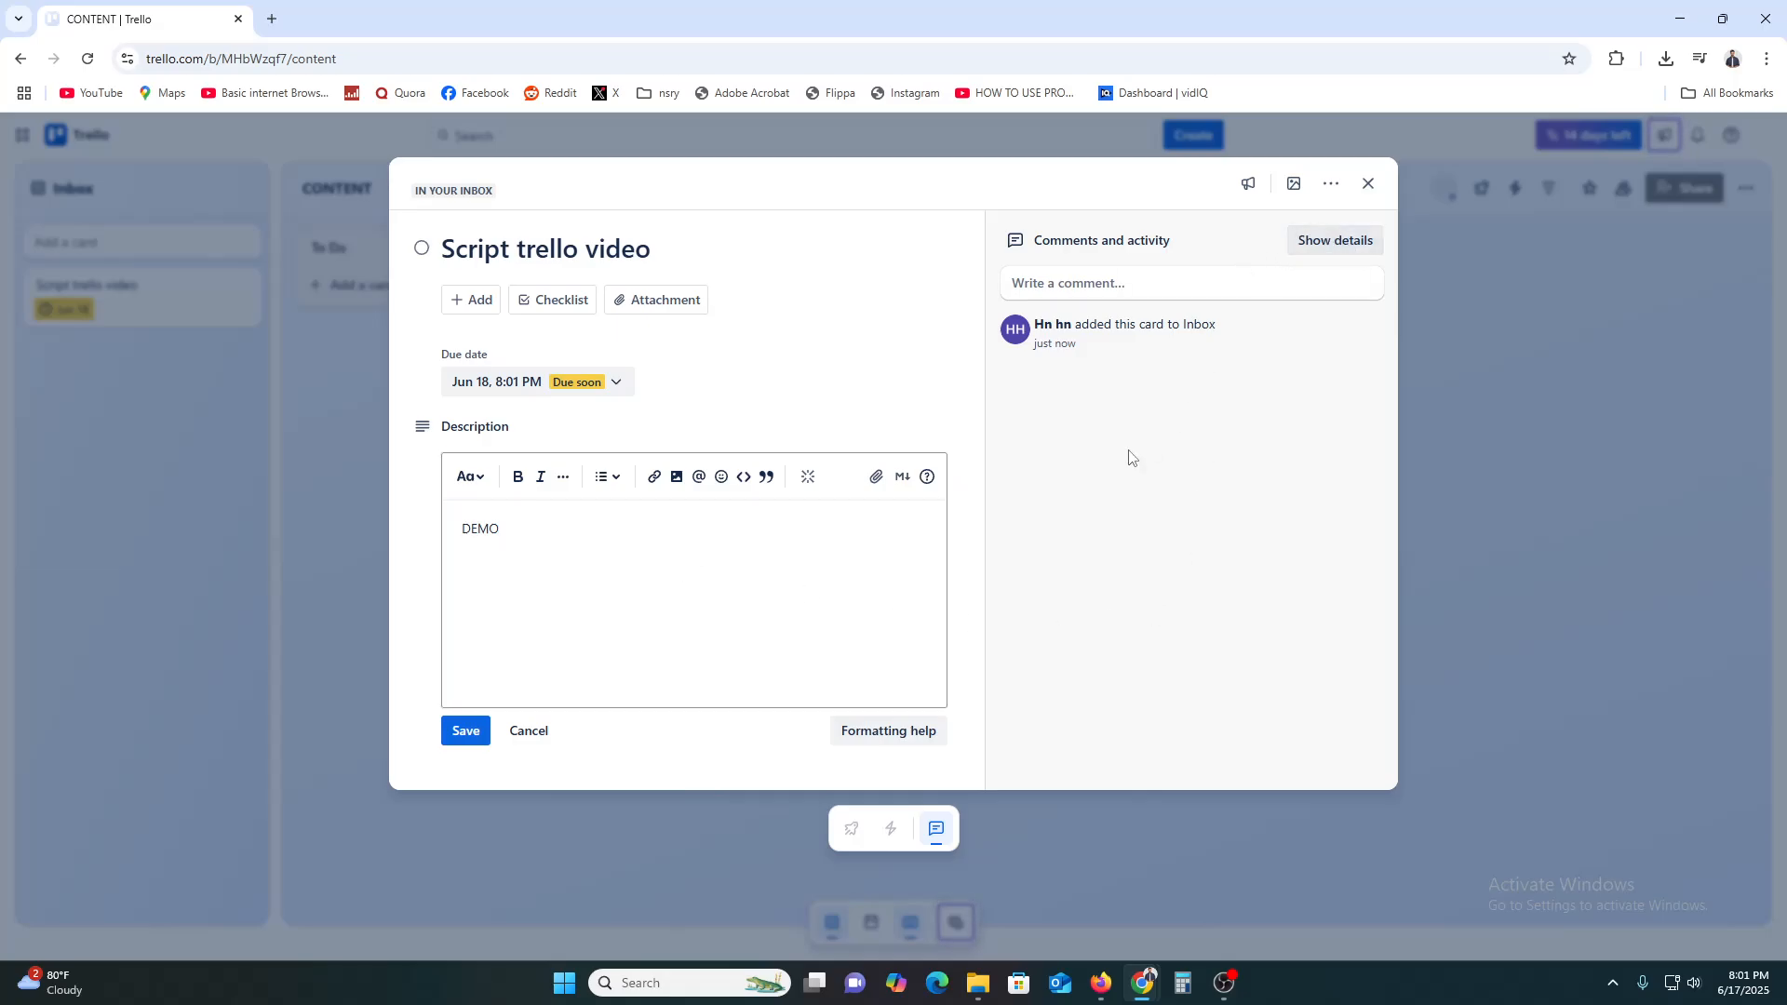
Mark the card complete, close it, and dismiss the auto-archive tip
left_click(421, 248)
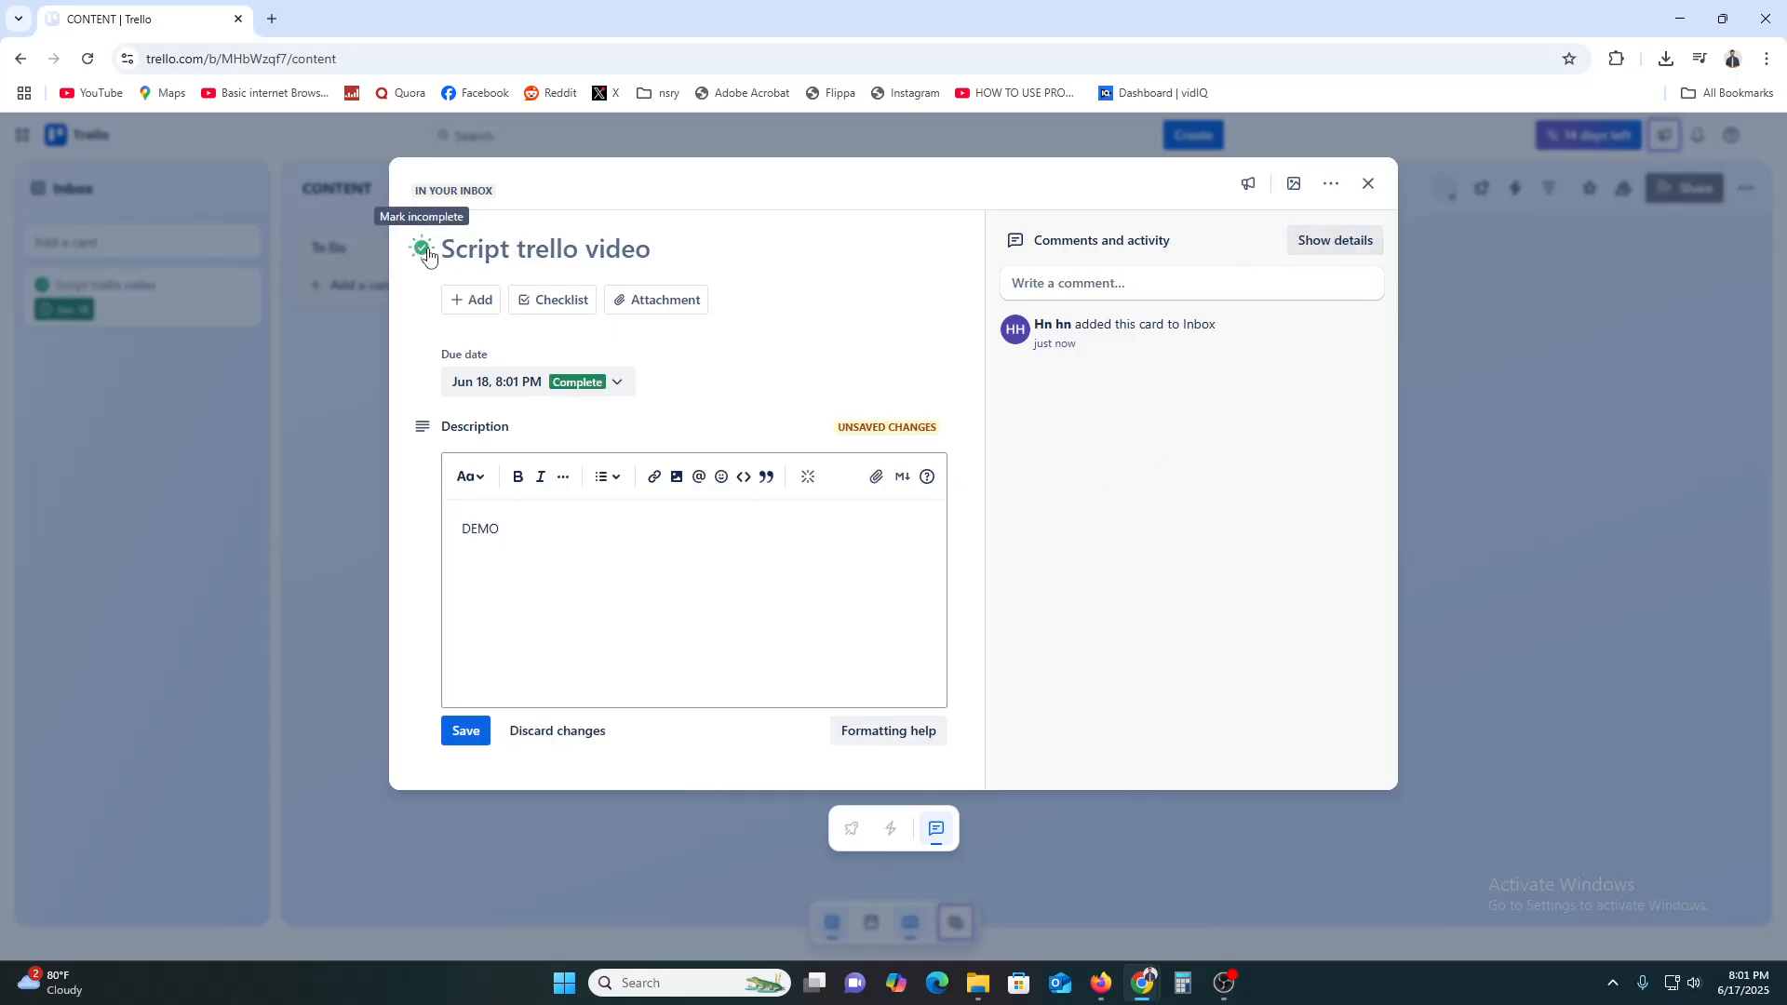
key("Escape")
left_click(560, 335)
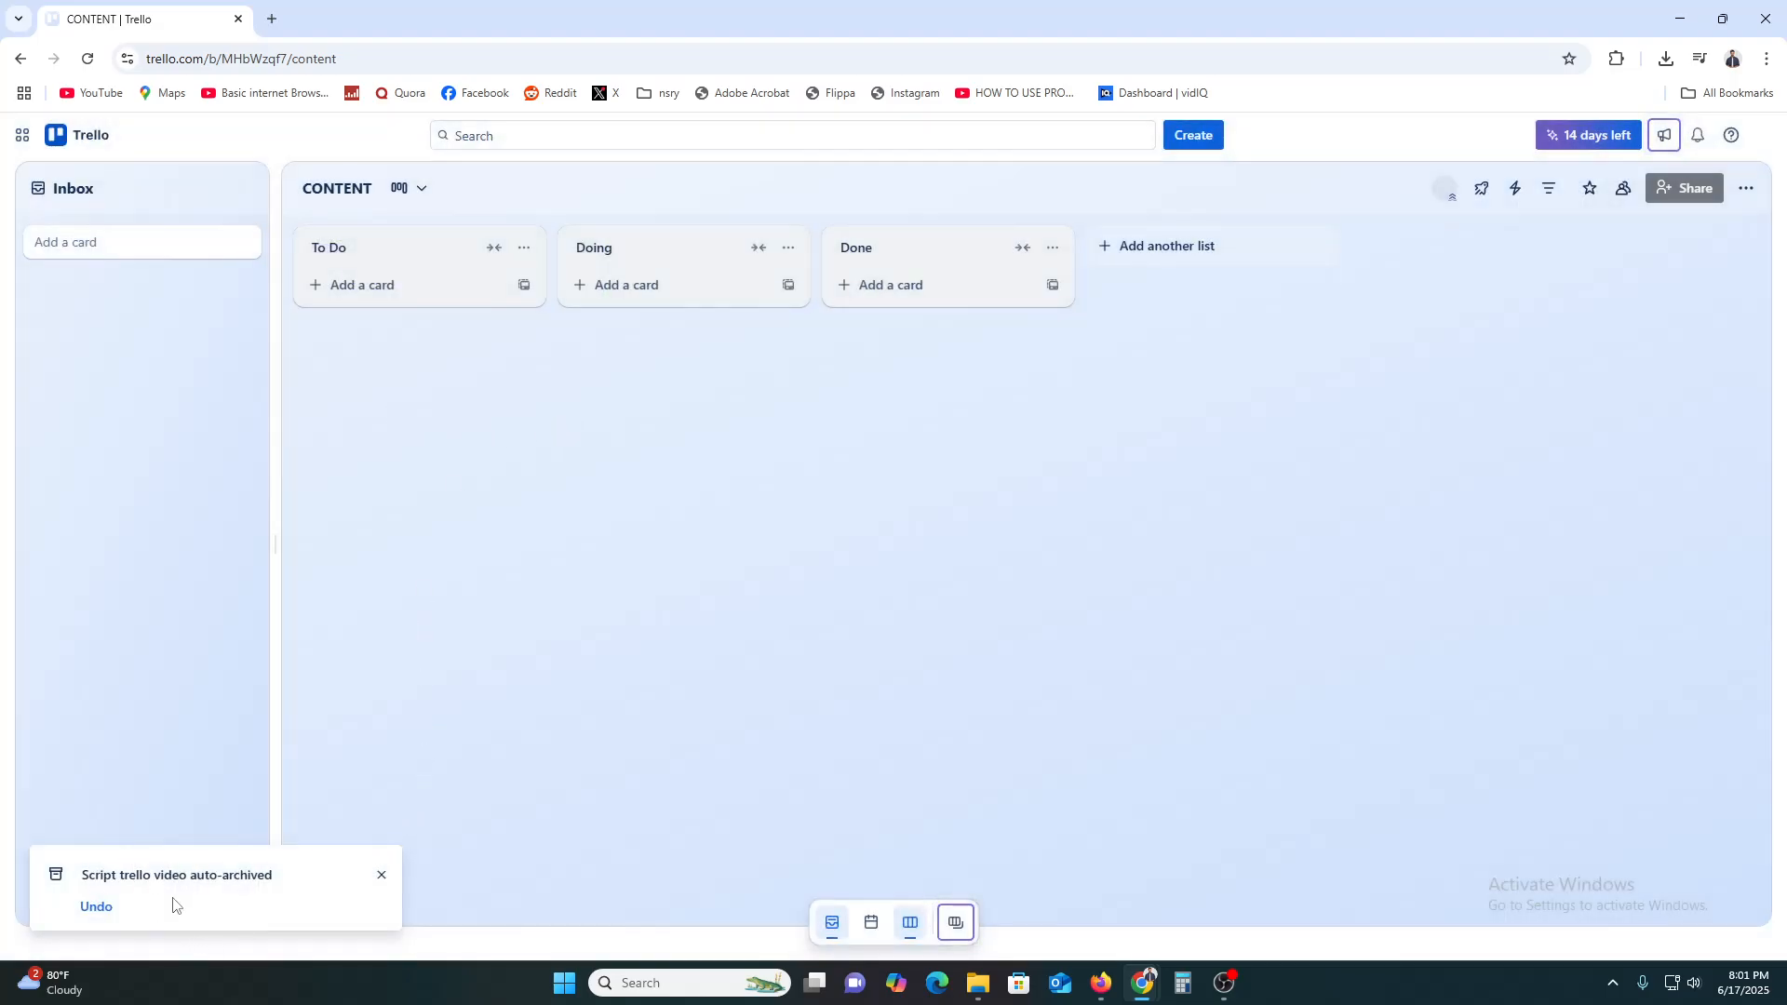
Undo the auto-archive and drag the Script trello video card into Done
left_click(97, 907)
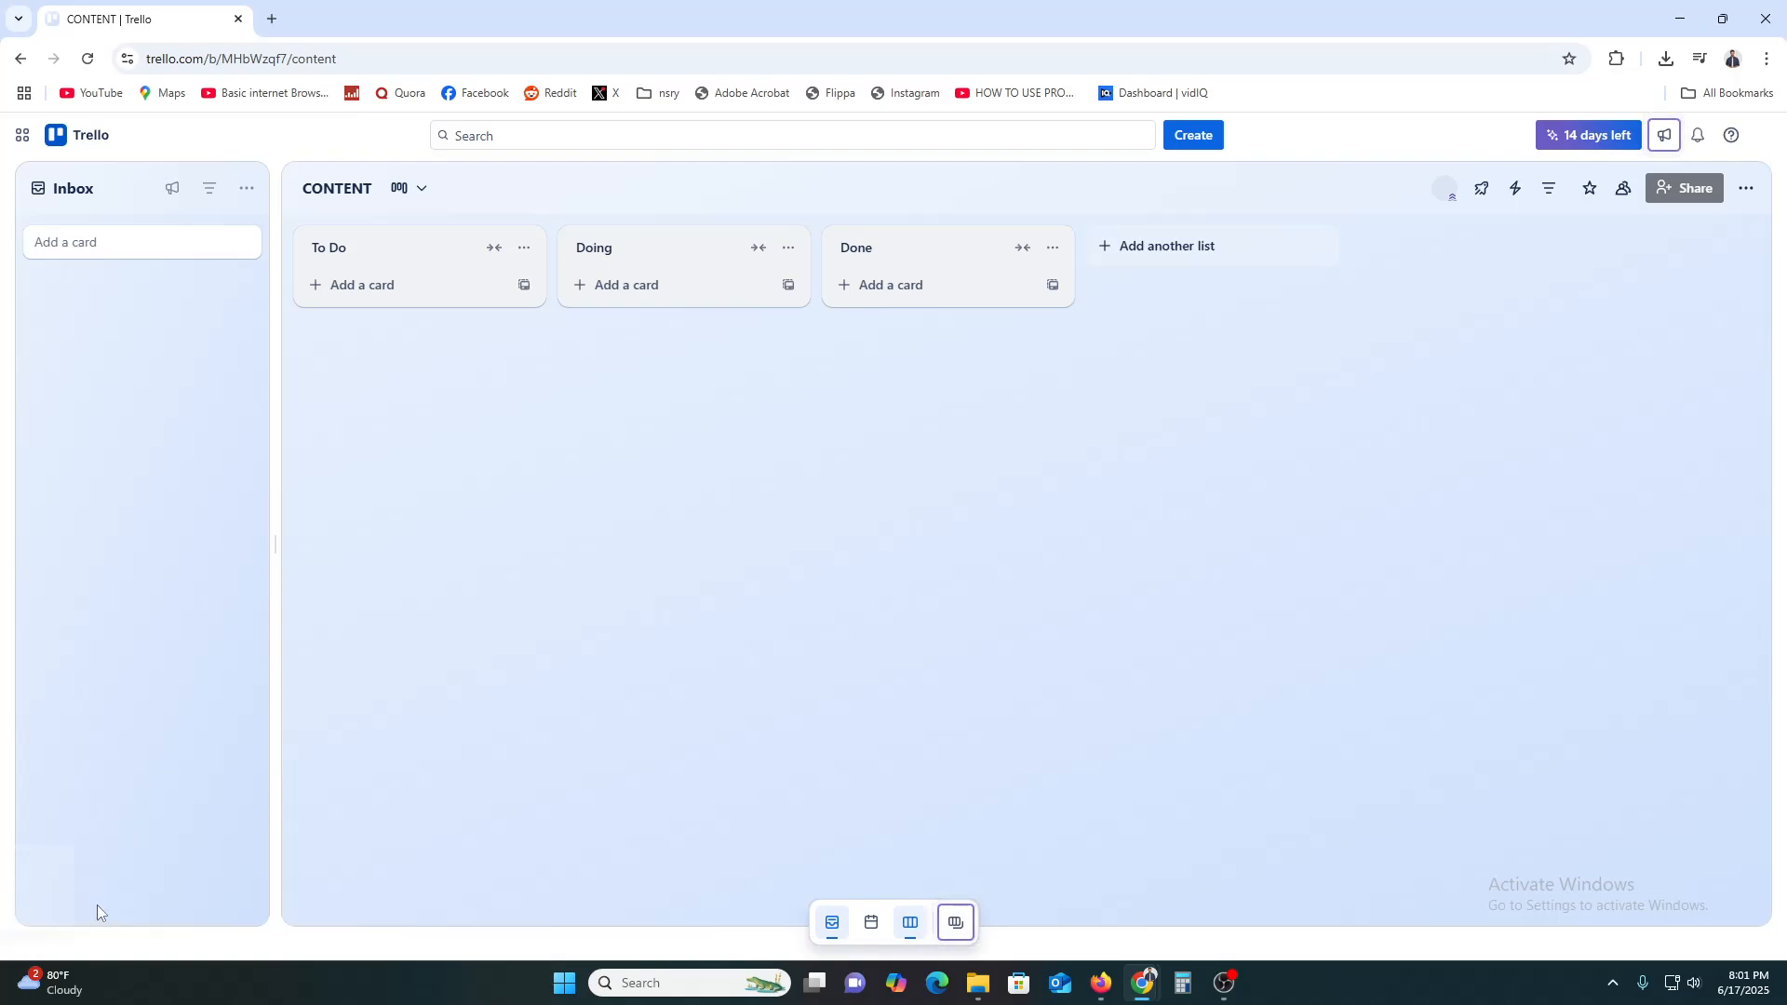
mouse_move(164, 292)
left_mouse_down()
mouse_move(375, 295)
mouse_move(149, 295)
left_mouse_up()
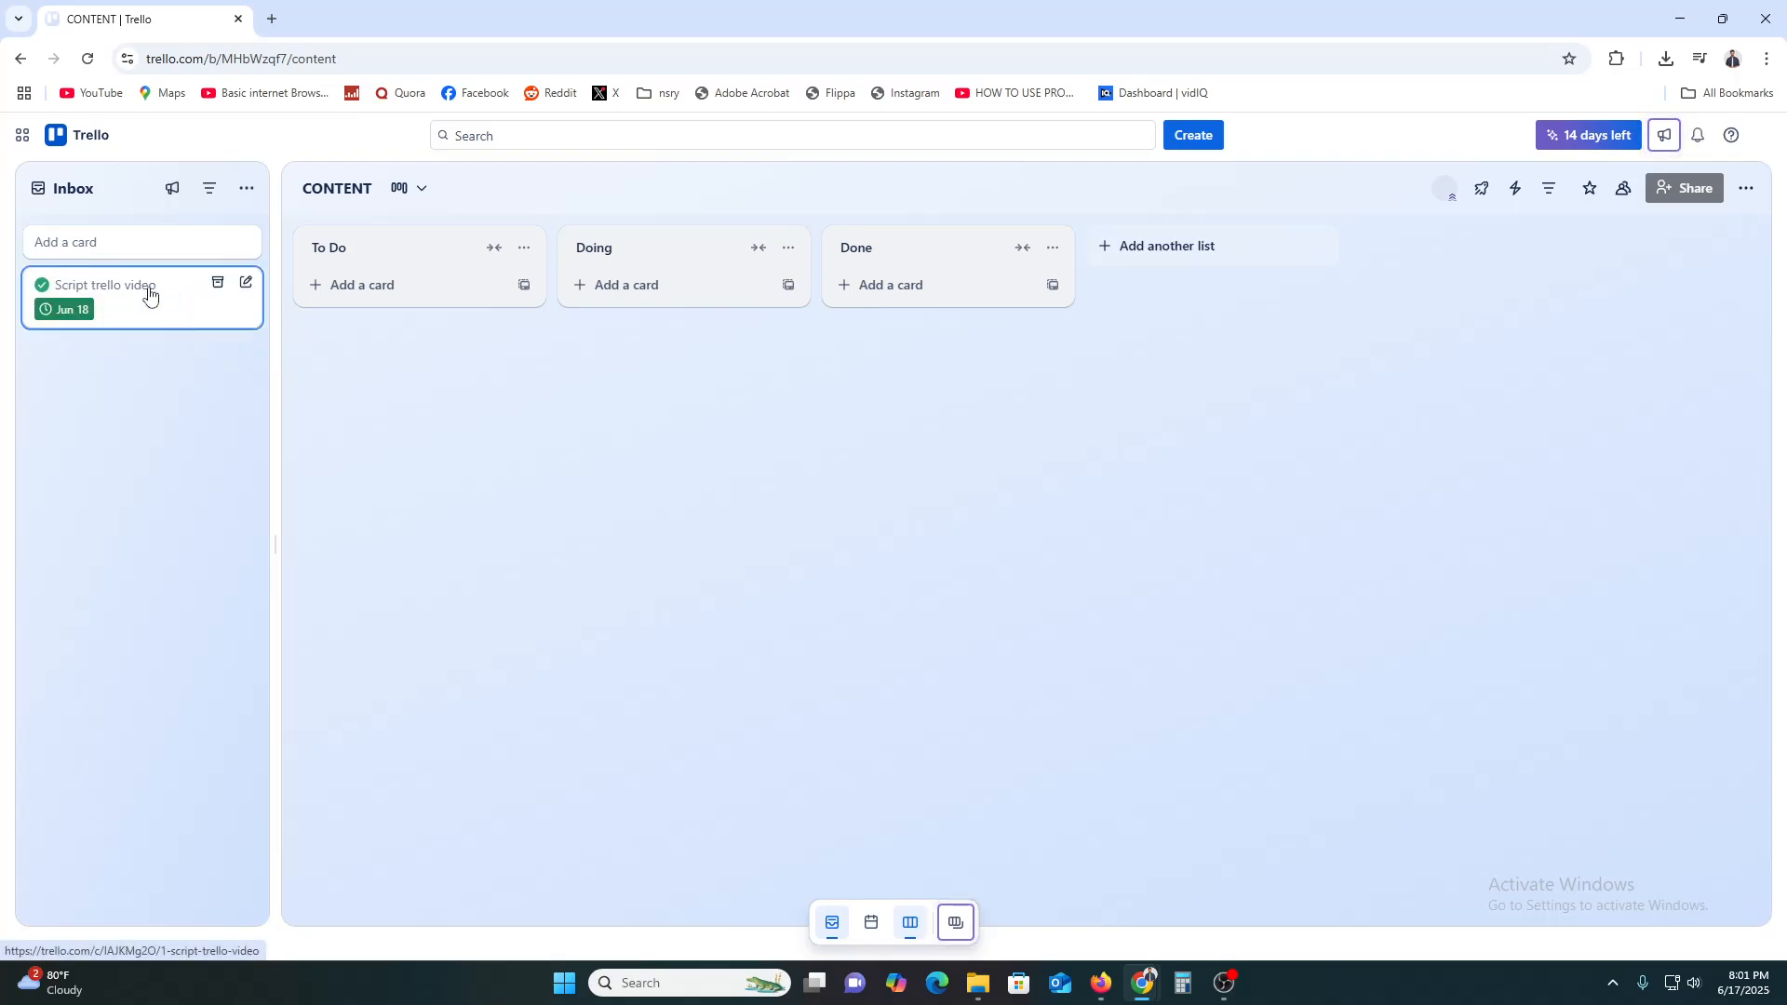
left_click_drag(149, 296, 922, 303)
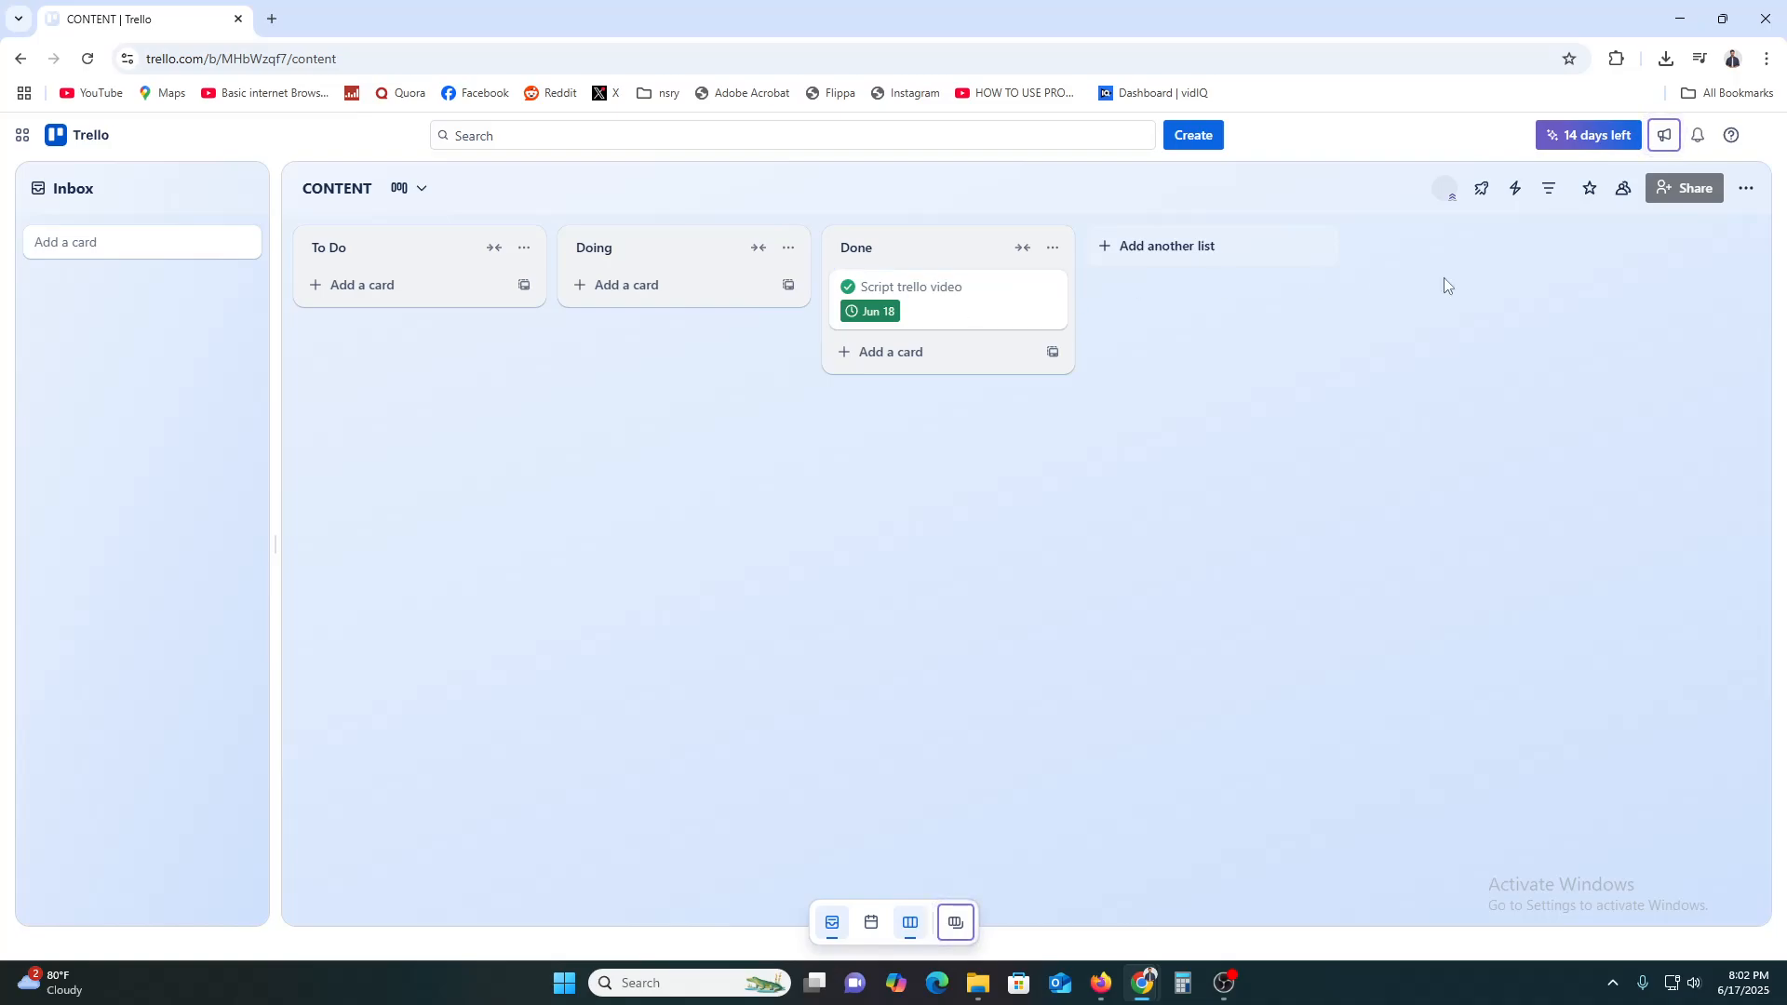
left_click(1676, 189)
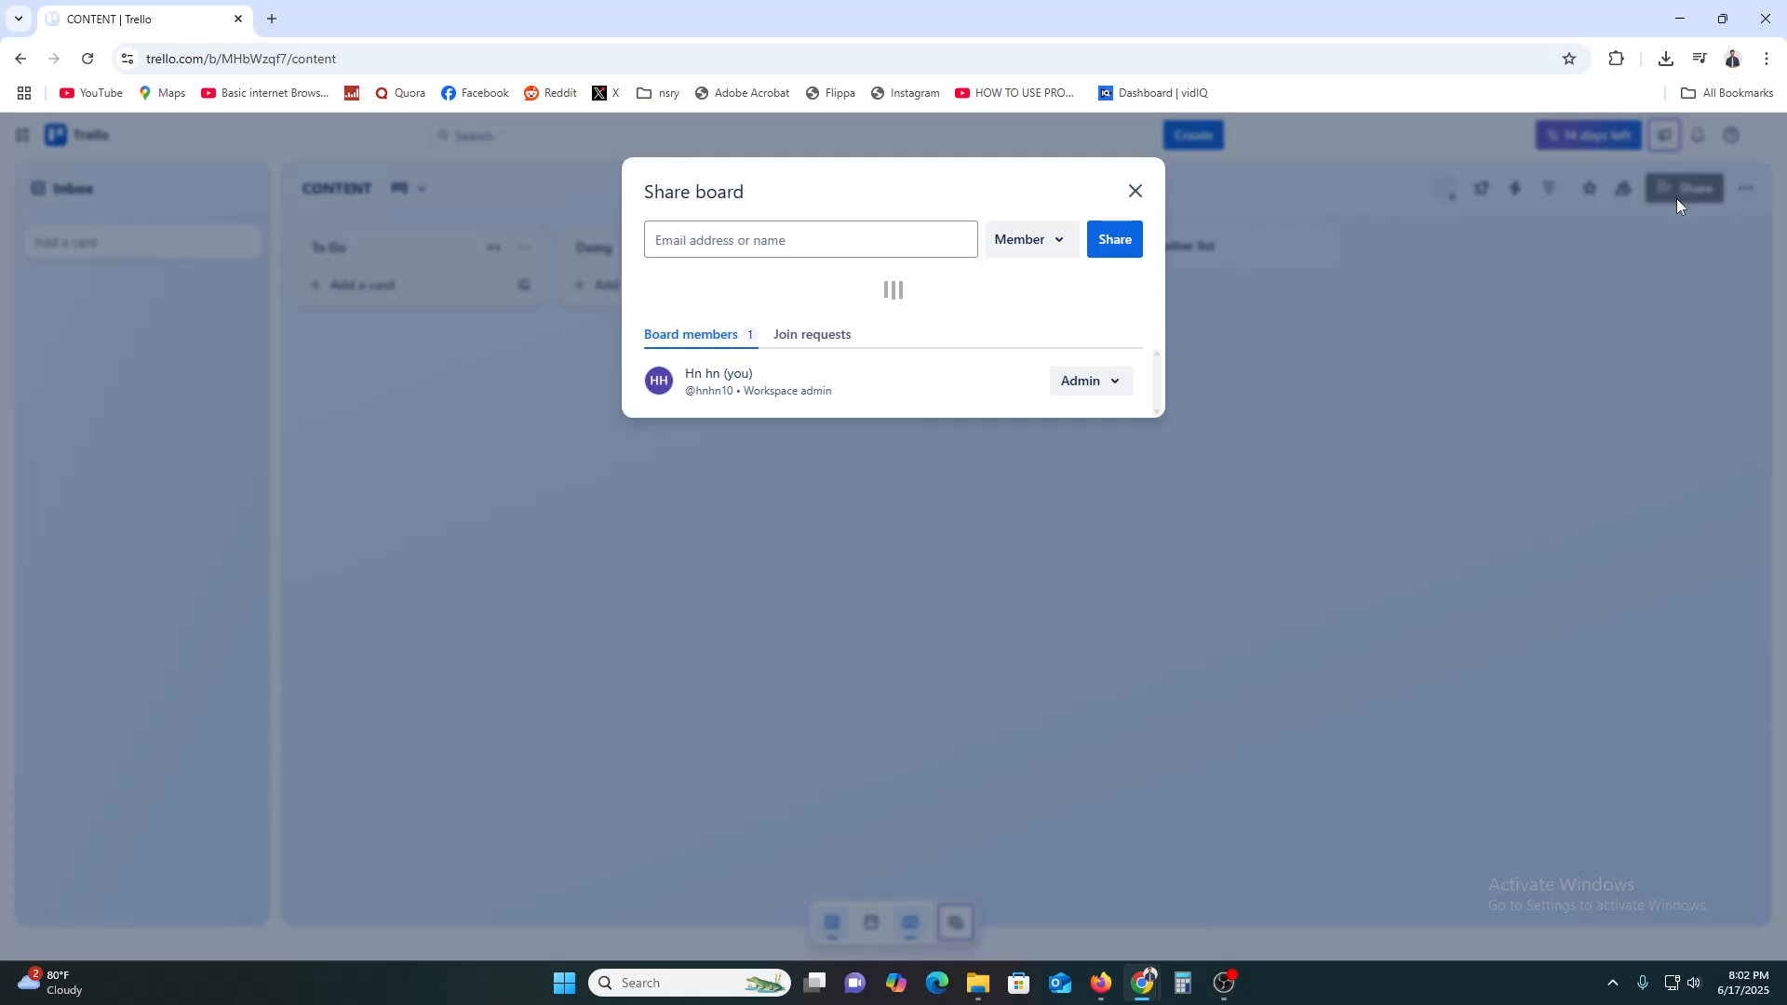
left_click(753, 240)
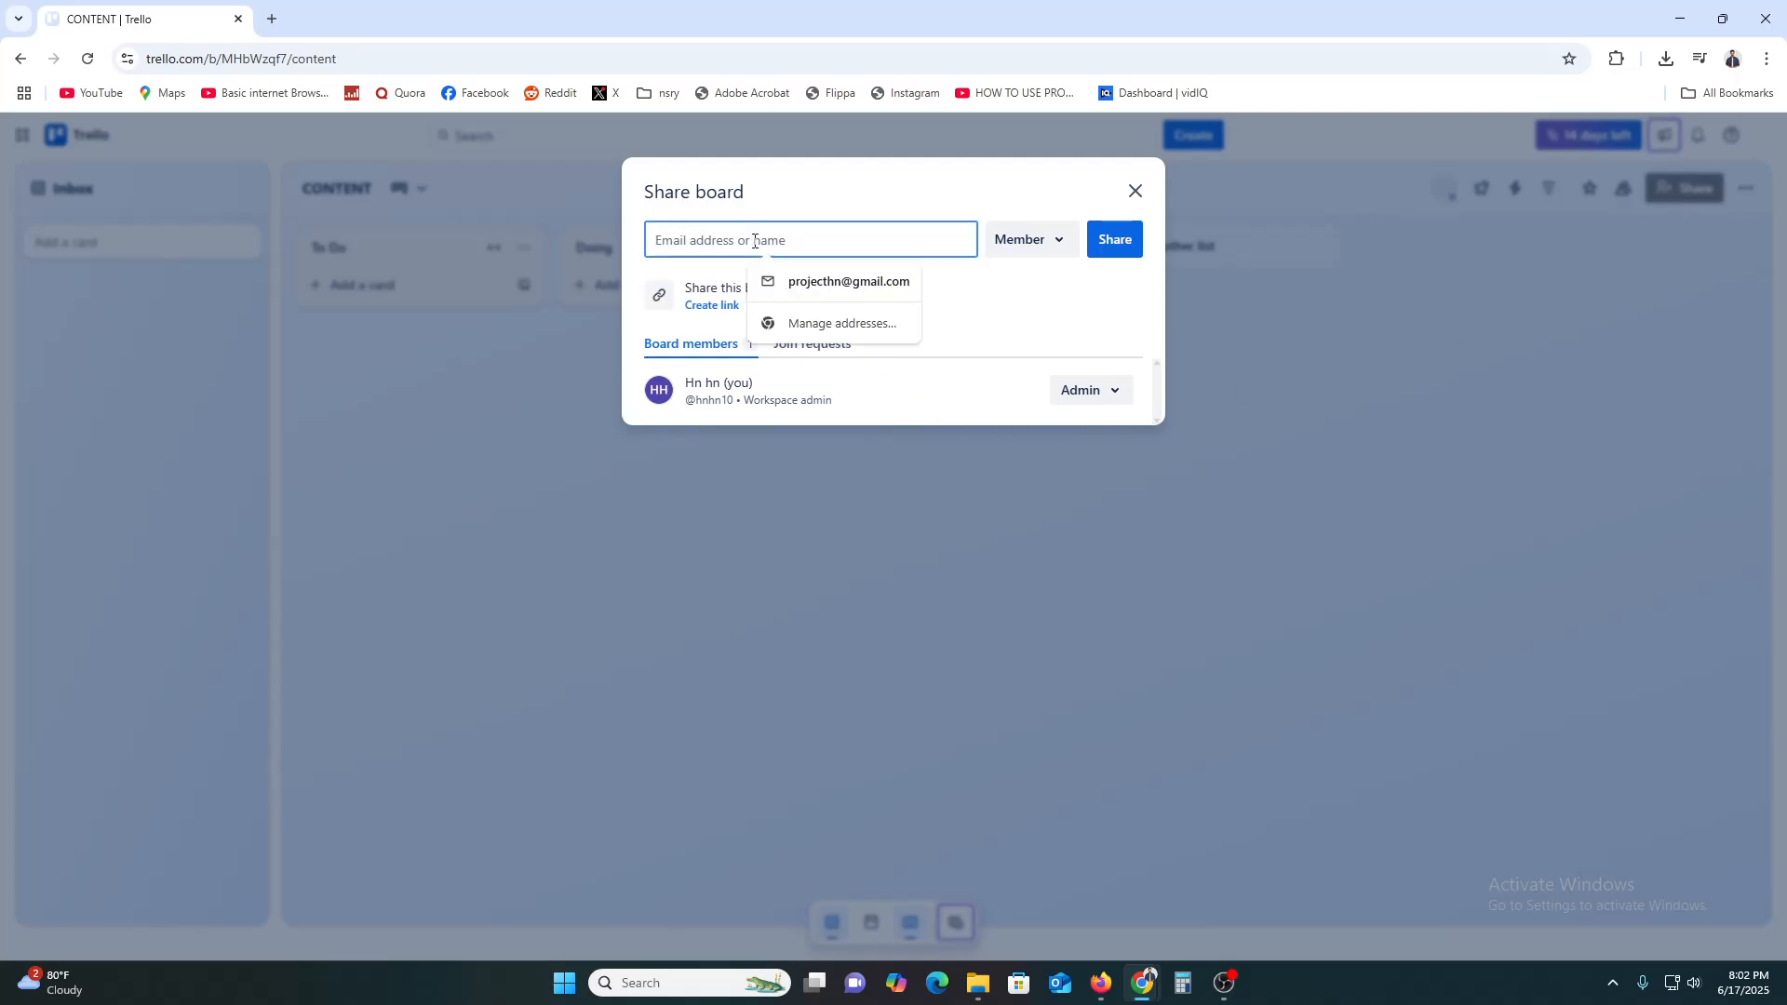
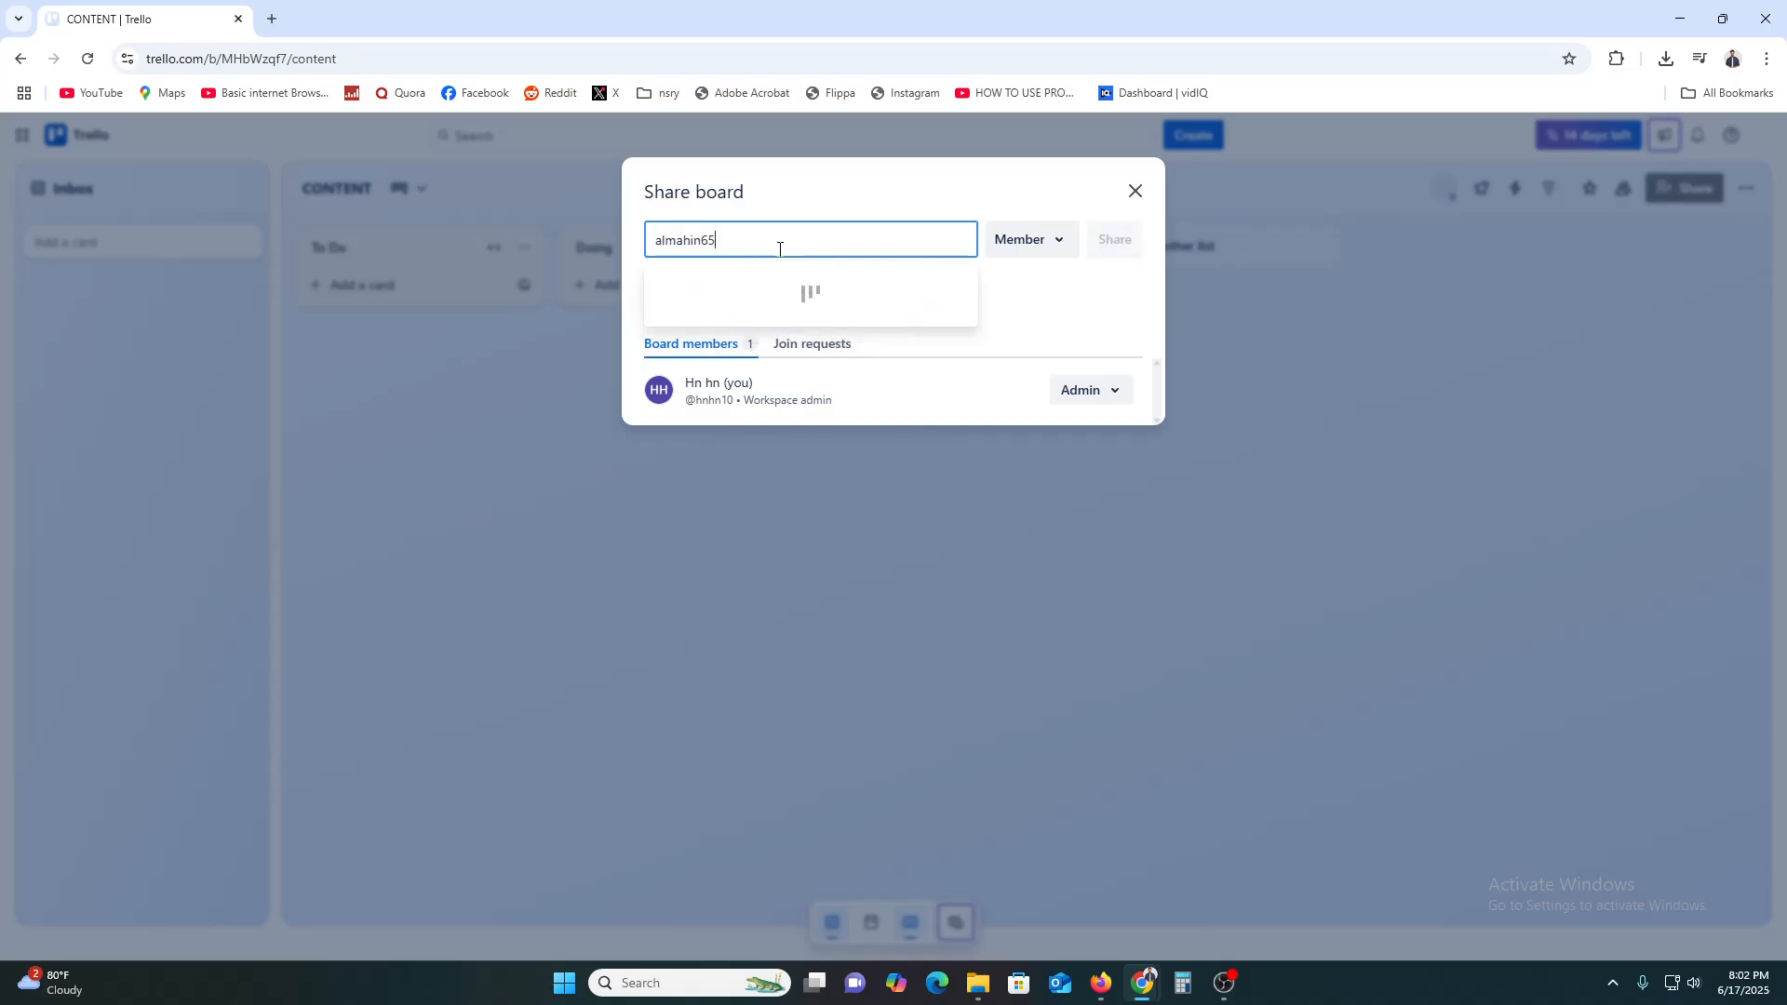
key("Return")
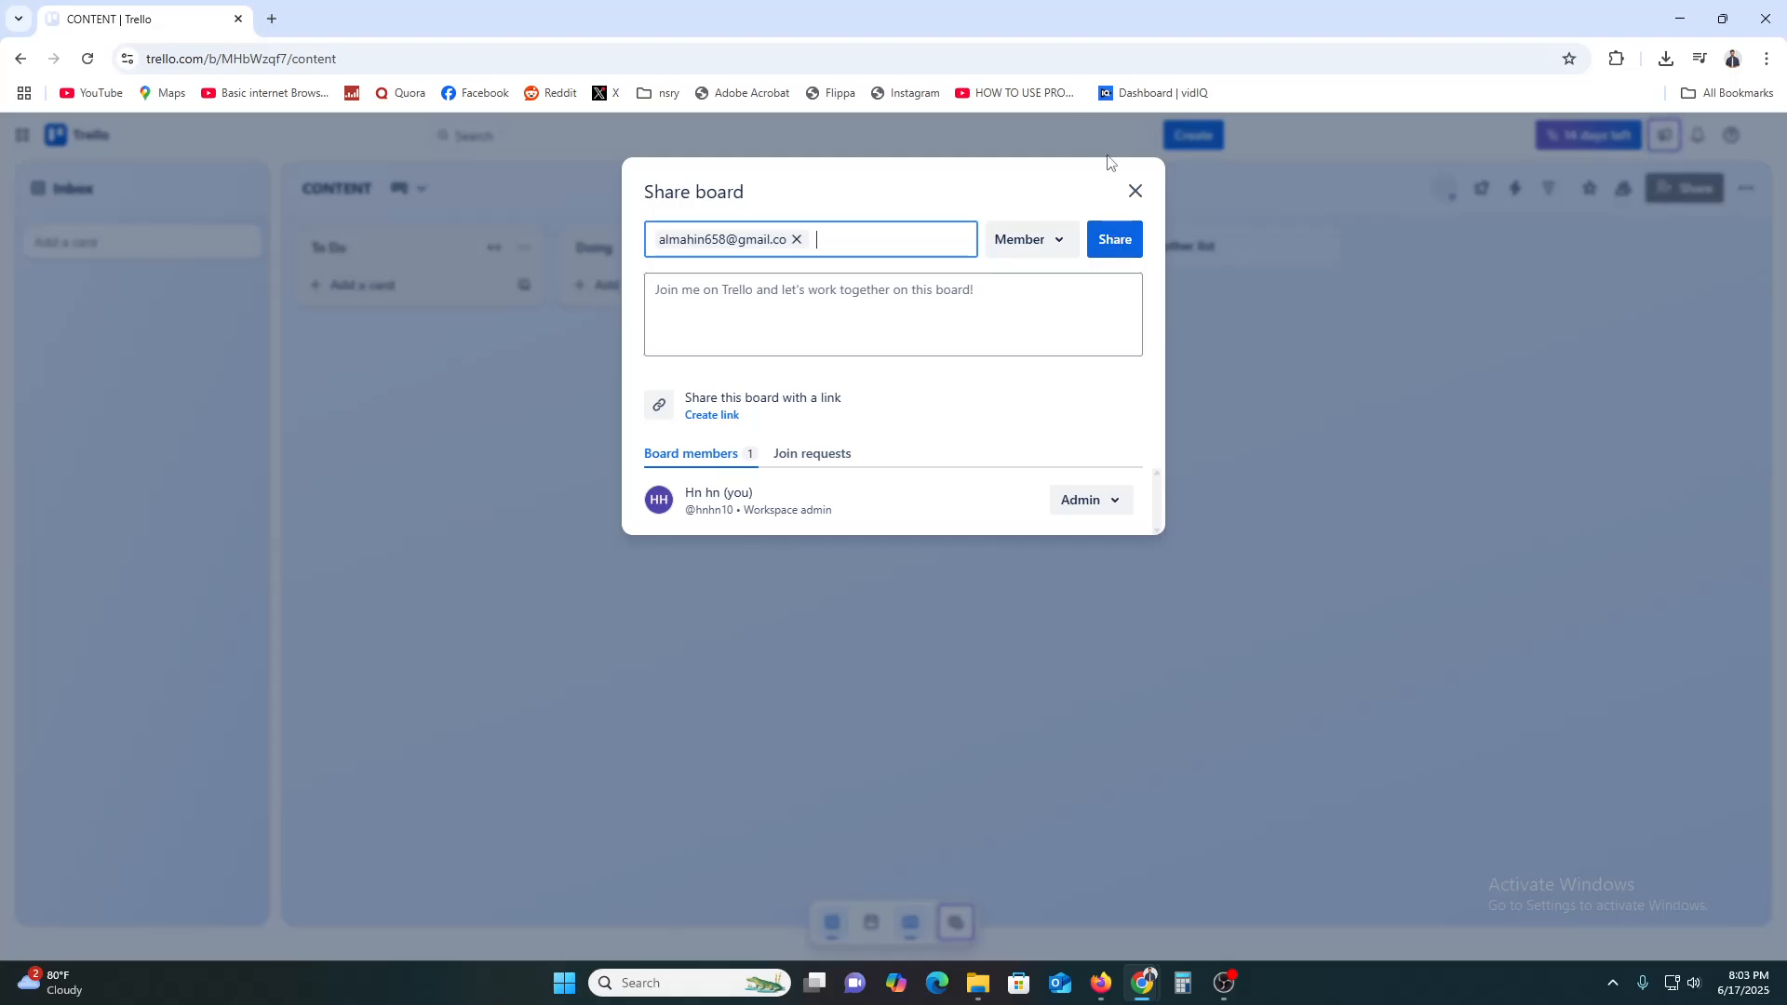
left_click(1135, 191)
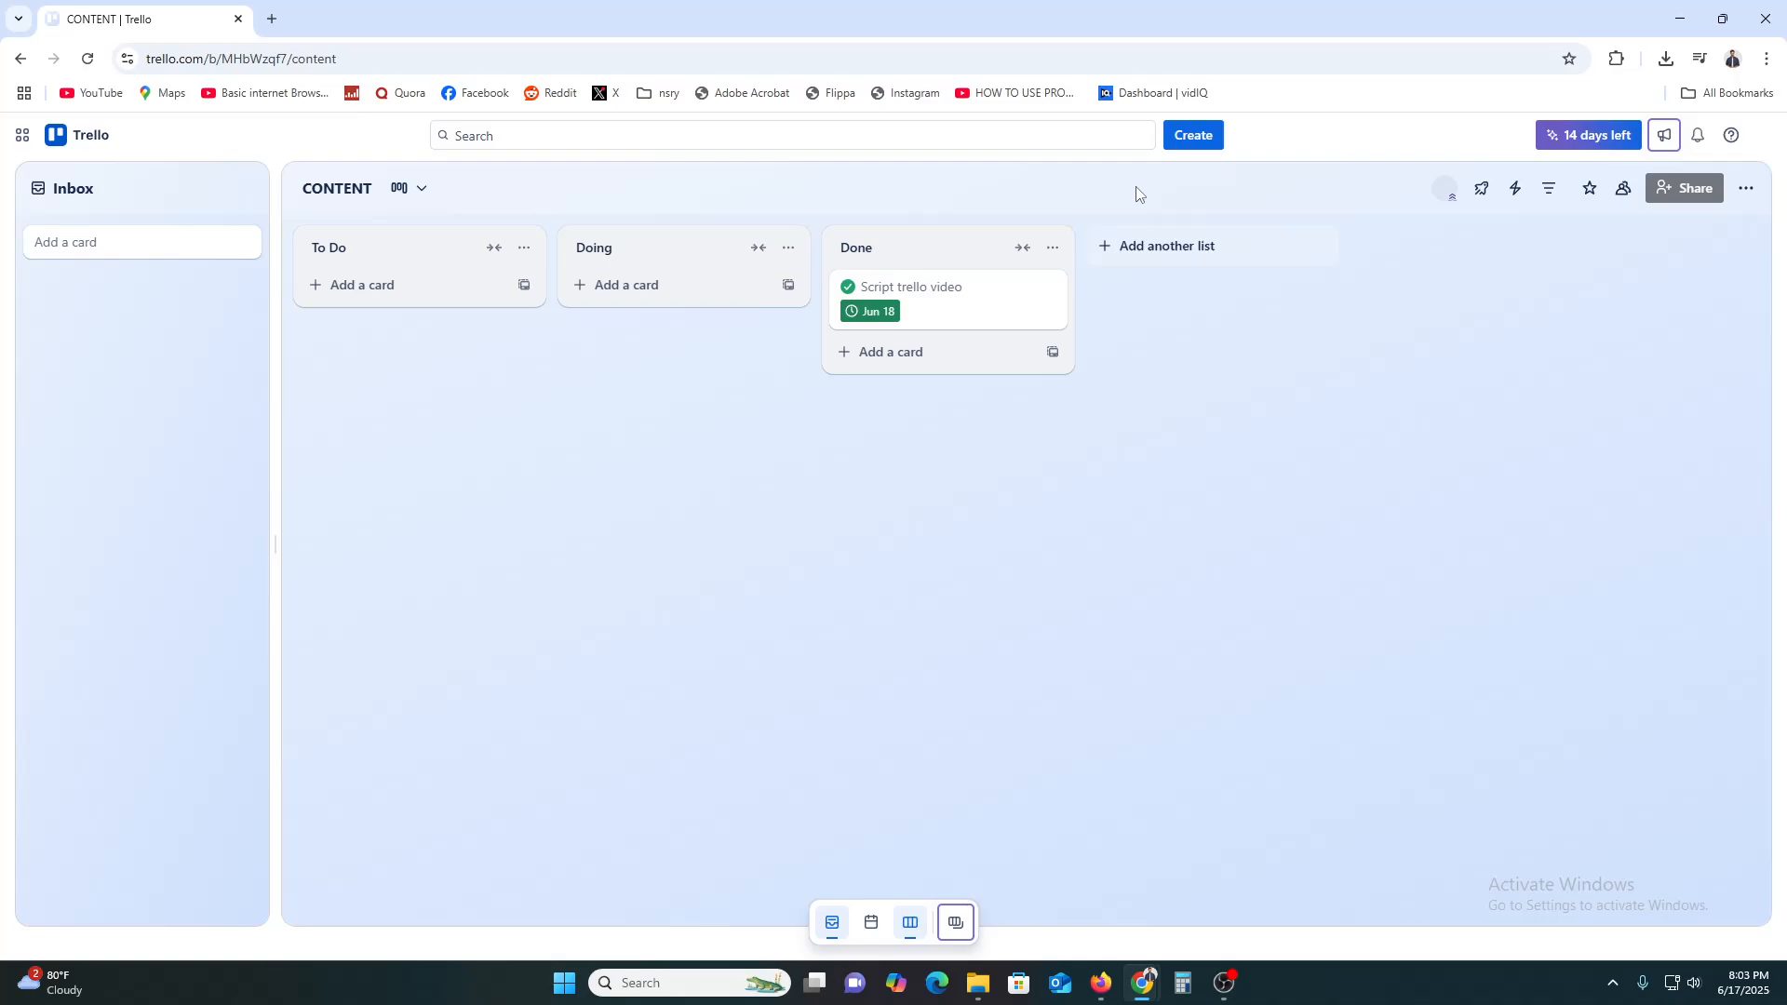
Add a SCRIPT card in the Inbox and drag it into the To Do list
left_click(148, 256)
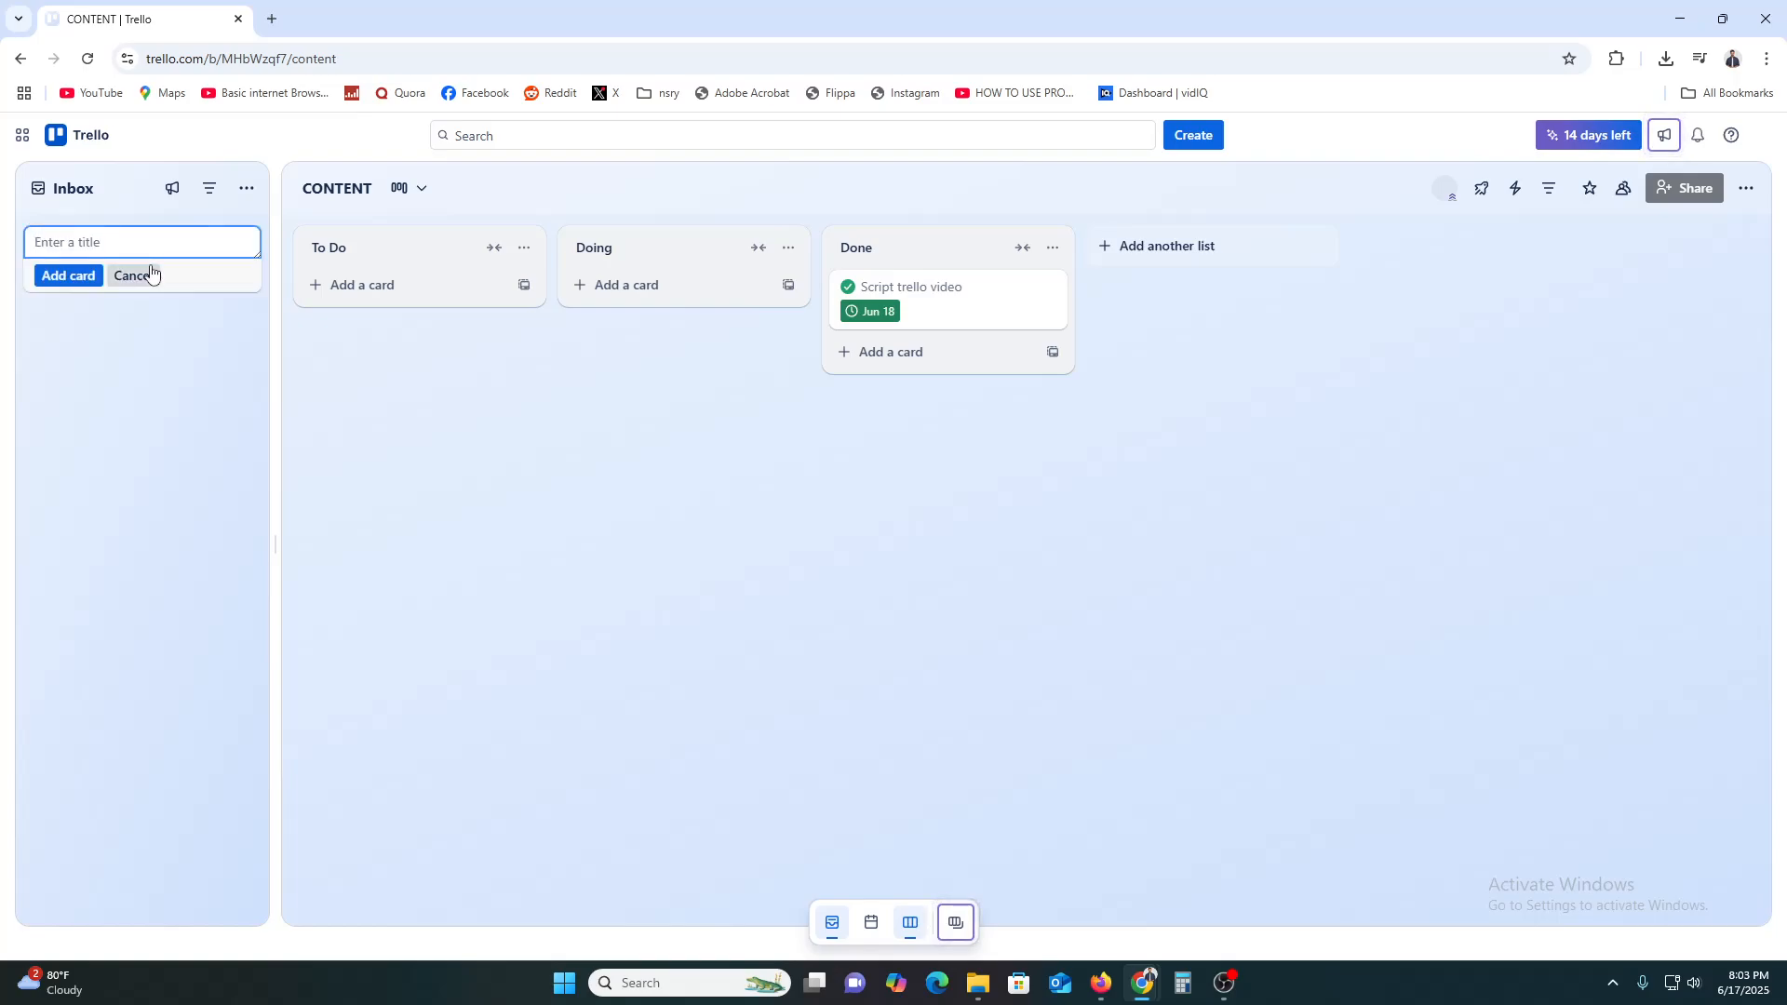
type("SCRIPT")
left_click(93, 276)
left_click_drag(75, 321, 335, 302)
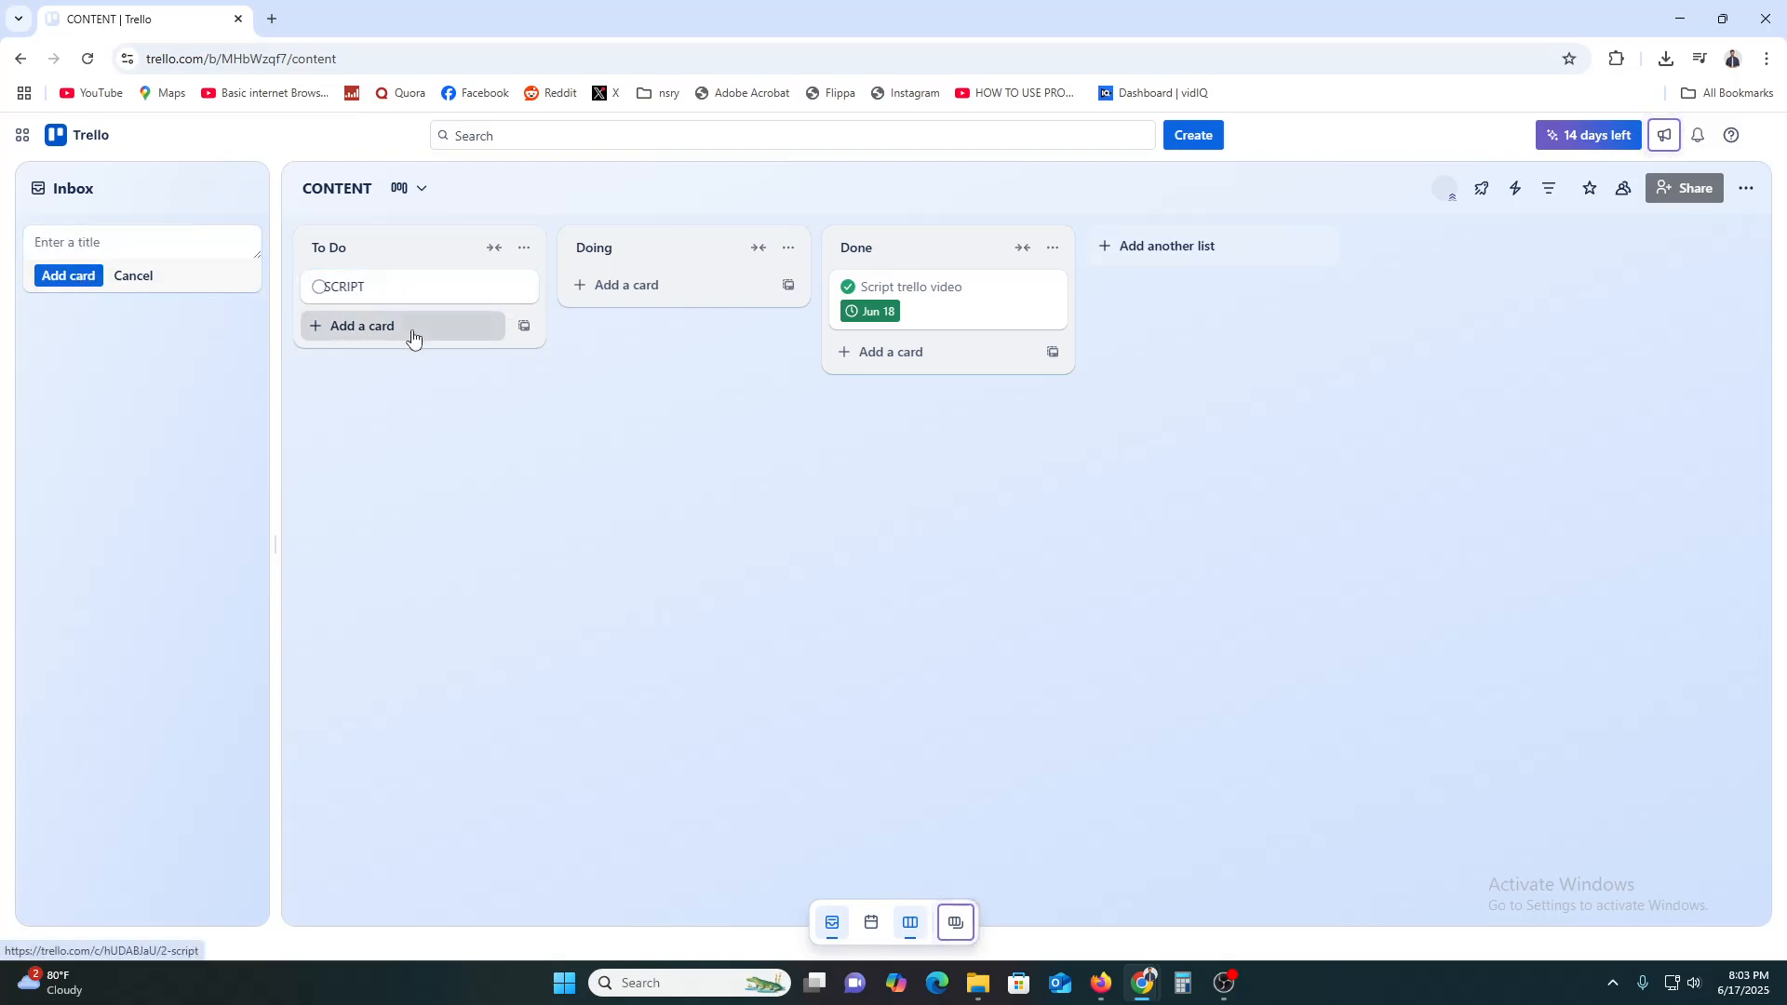